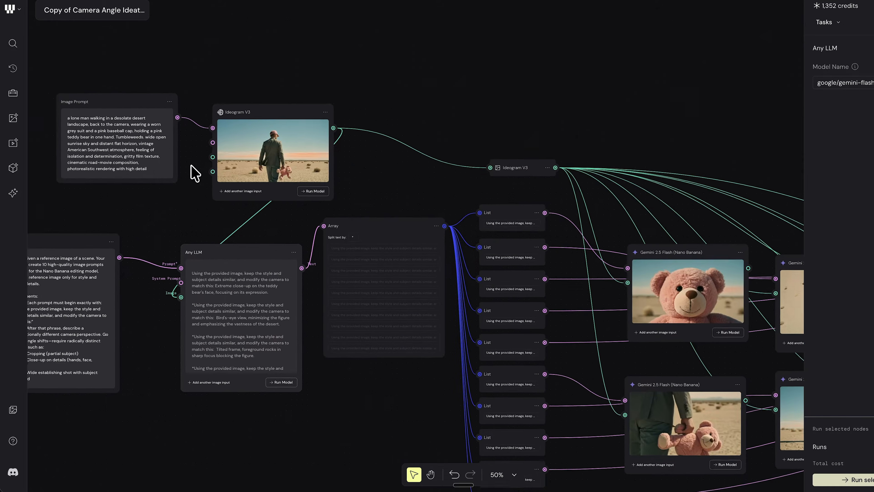
Step: Examine the whole camera angle workflow, from the prompt nodes through to the Gemini 2.5 Flash (Nano Banana) image outputs
scroll(550, 273, right, 20)
scroll(472, 251, down, 5)
scroll(473, 258, up, 10)
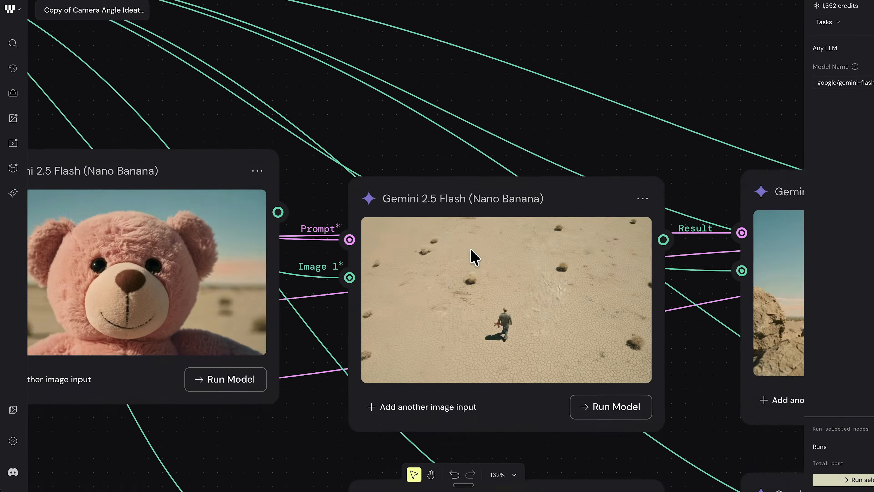
scroll(472, 255, right, 12)
scroll(474, 256, right, 10)
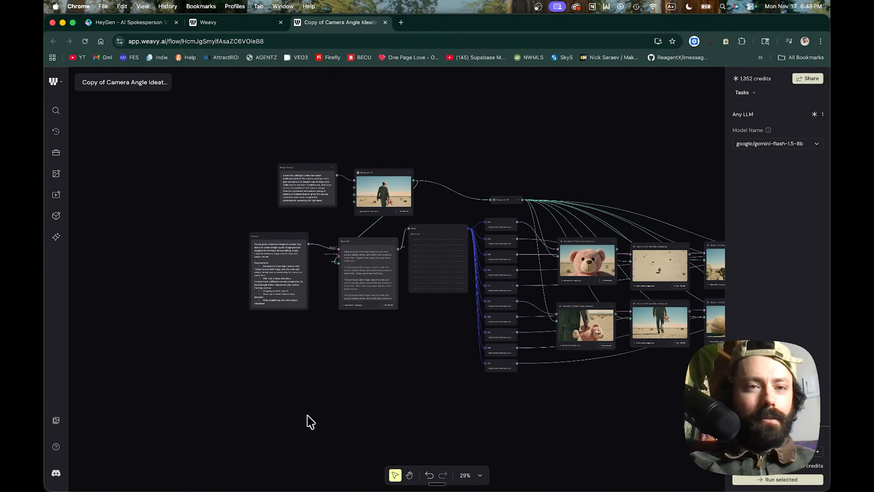
scroll(307, 420, right, 8)
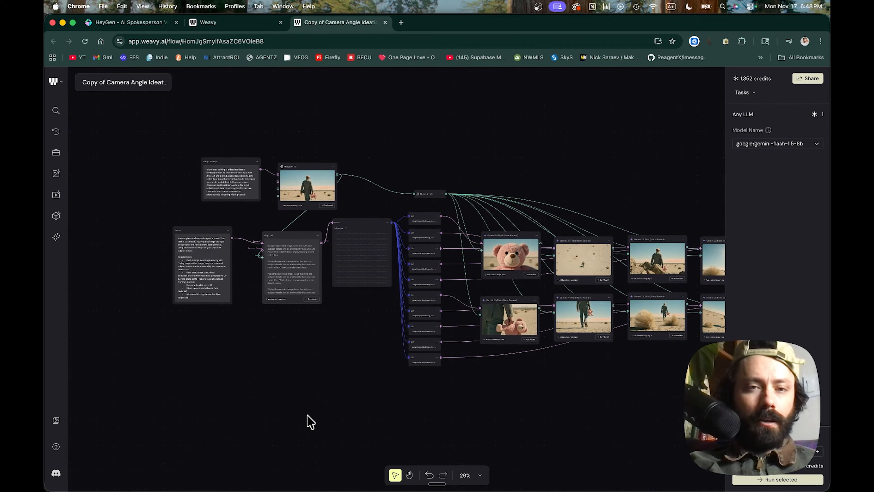
scroll(310, 421, right, 3)
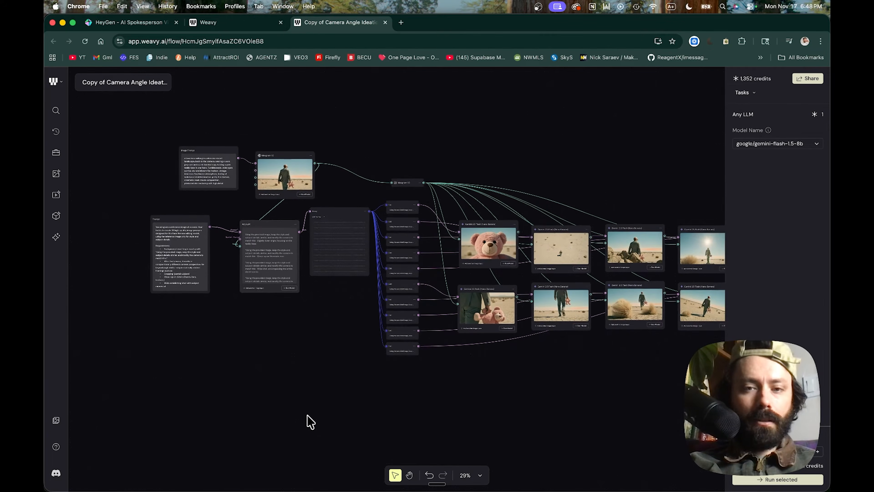
scroll(243, 370, right, 2)
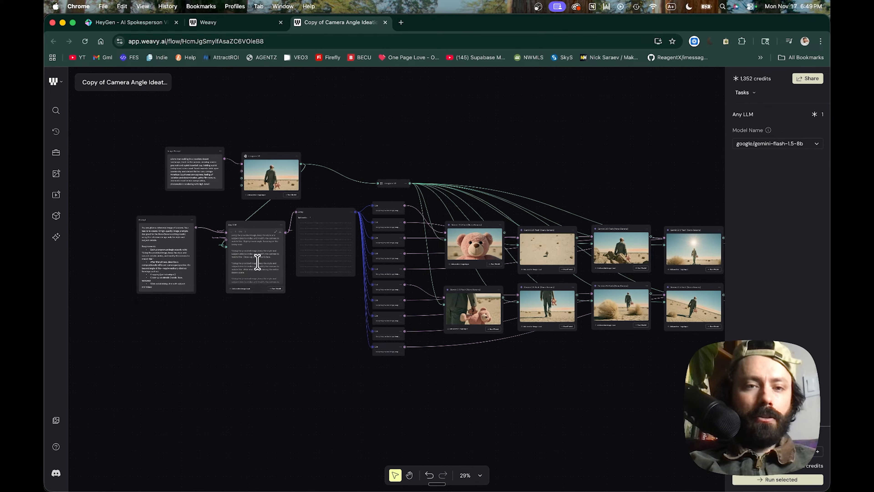
scroll(332, 260, right, 5)
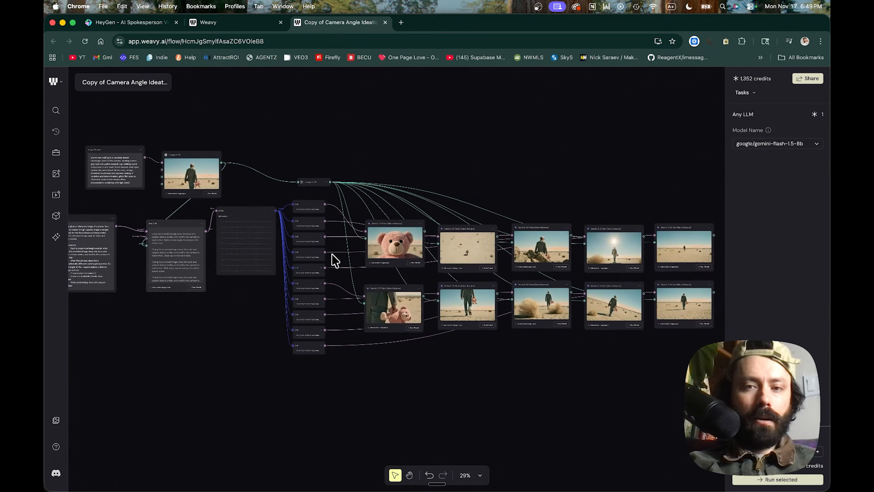
scroll(333, 260, right, 3)
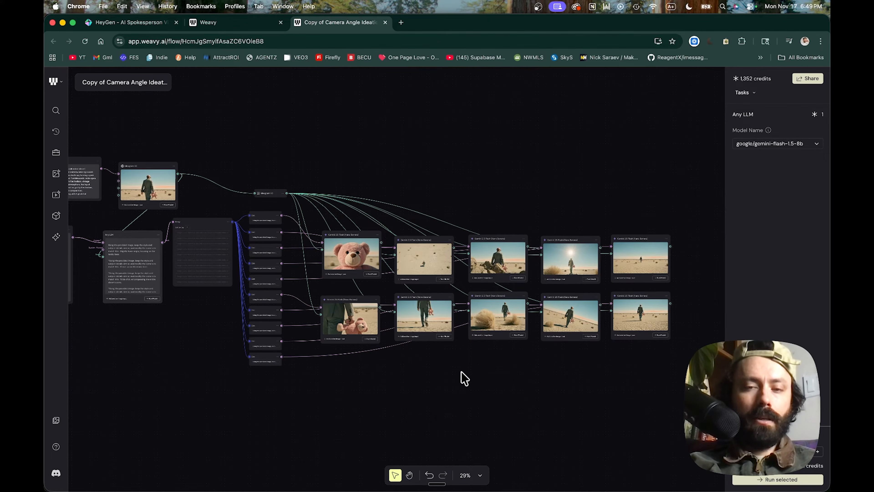
scroll(461, 376, left, 4)
scroll(461, 376, right, 2)
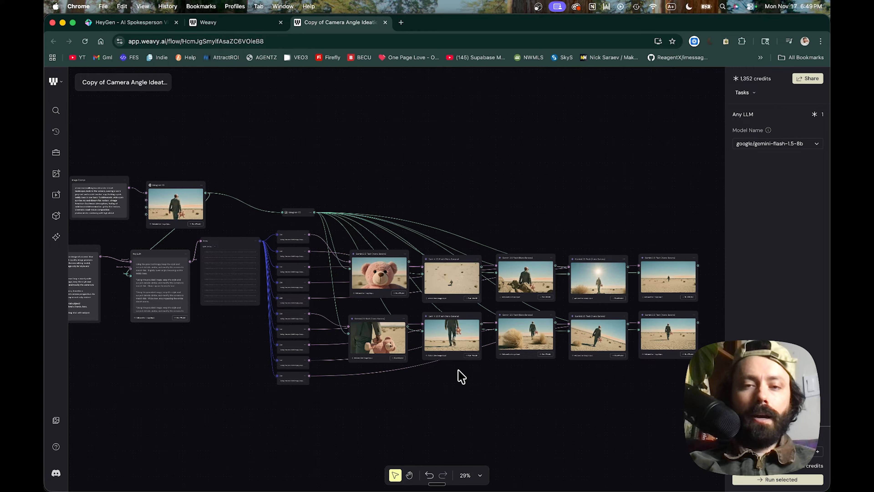
Step: Examine the Image Prompt text and the Ideogram V3 node it feeds at the start of the workflow
scroll(409, 318, left, 3)
scroll(283, 287, up, 2)
scroll(283, 286, up, 8)
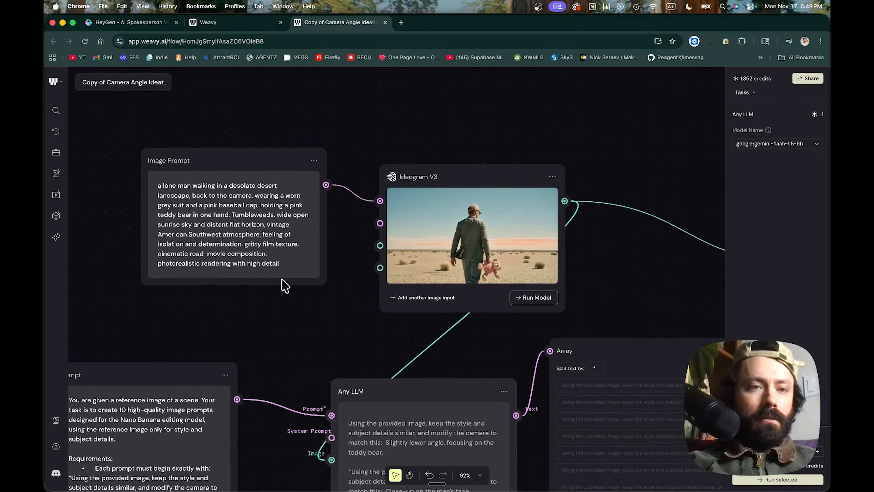
scroll(283, 286, up, 3)
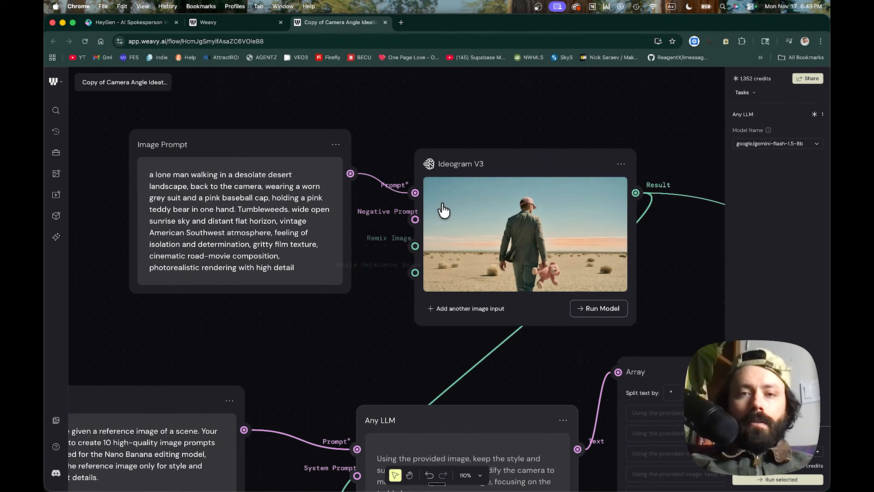
mouse_move(465, 183)
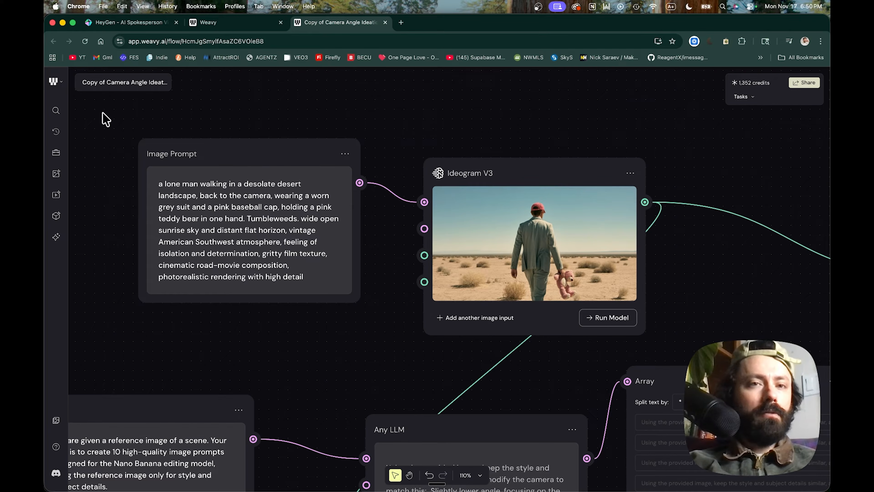
Step: Browse the workspace's workflow library as far as the Camera Angle Ideation template and return to the open workflow copy
click(220, 25)
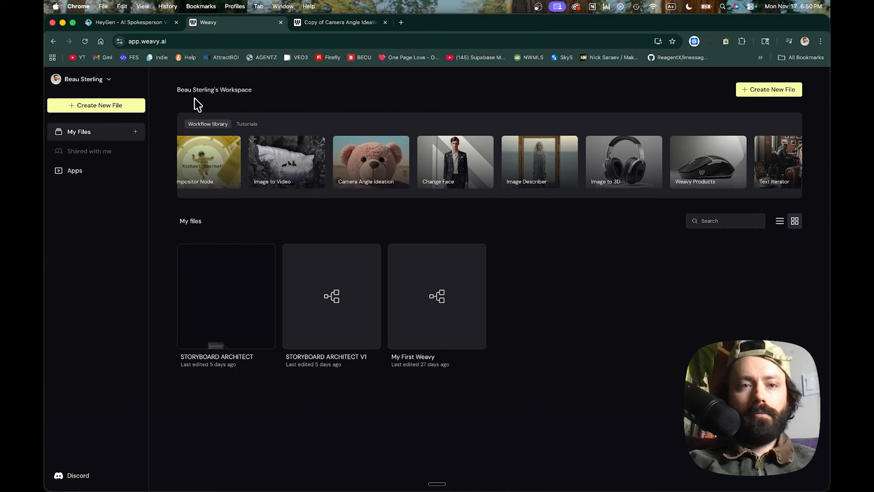
scroll(235, 188, left, 10)
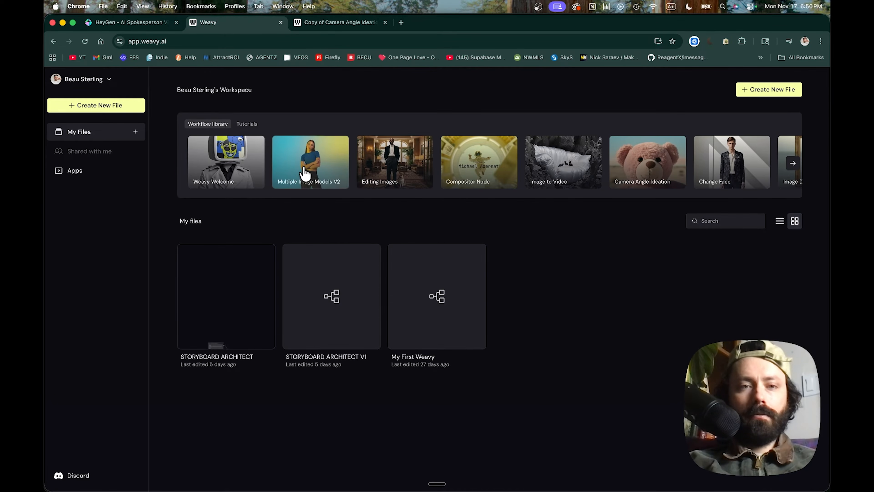
scroll(305, 174, right, 8)
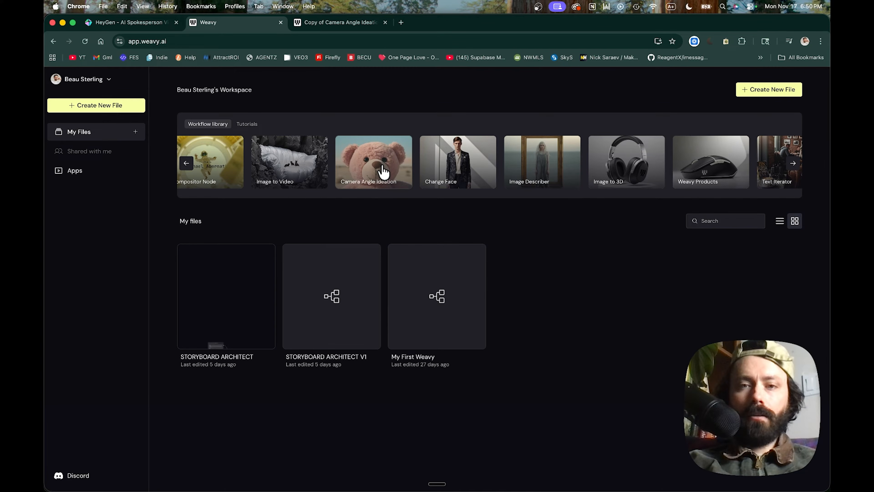
click(329, 24)
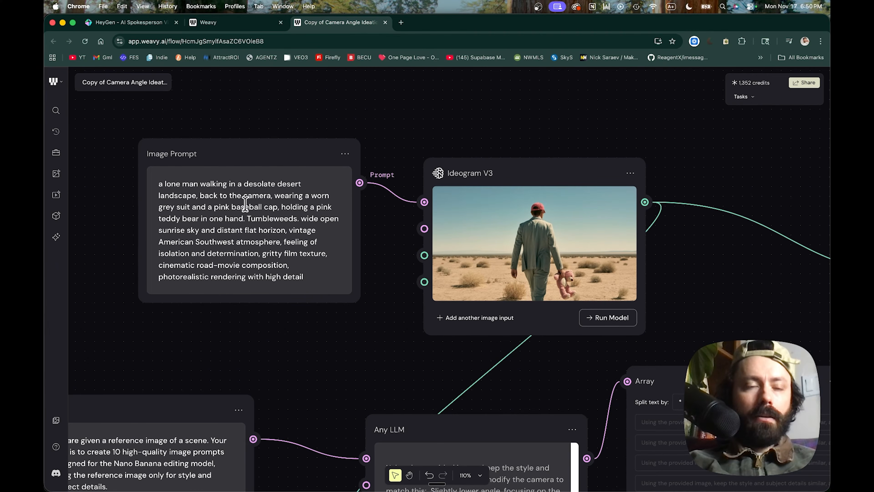
Step: Set the Any LLM node's model to anthropic/claude-3-haiku
scroll(447, 217, right, 5)
scroll(447, 217, down, 2)
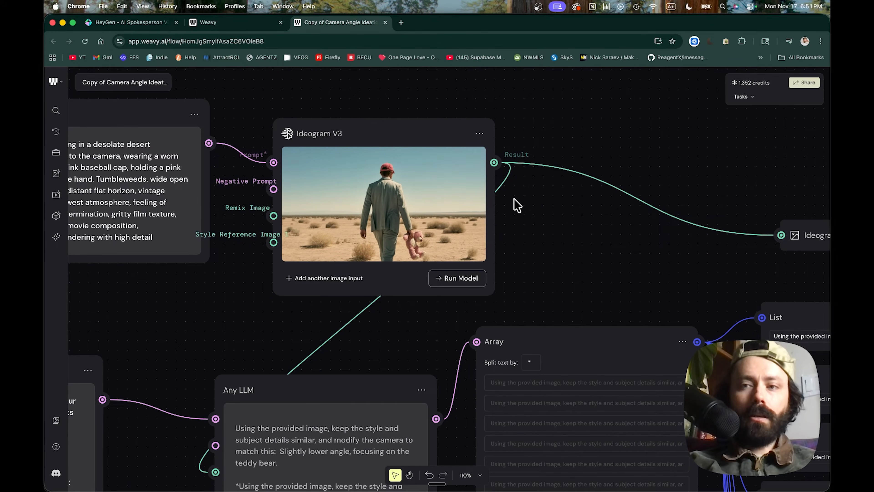
scroll(517, 206, down, 5)
scroll(518, 206, left, 3)
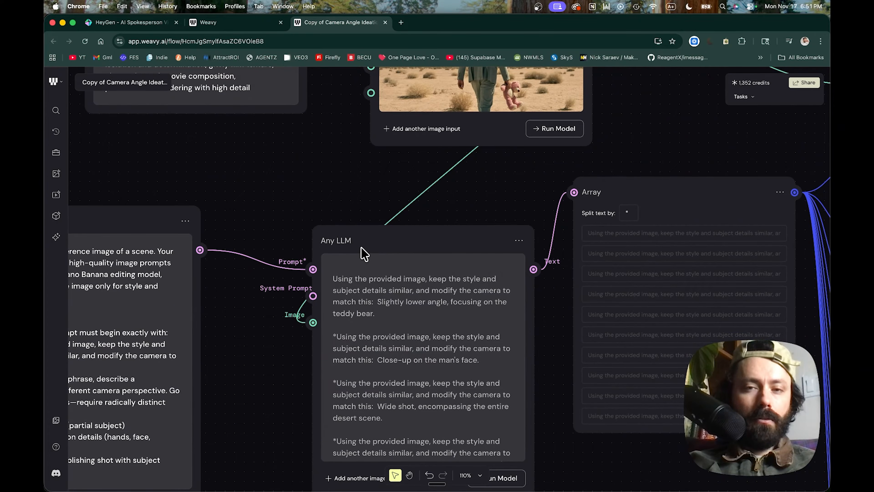
click(364, 254)
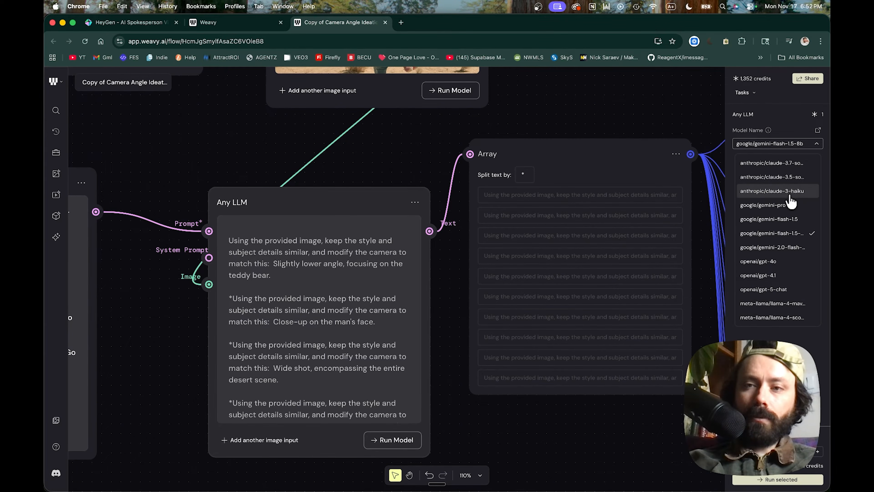
click(782, 193)
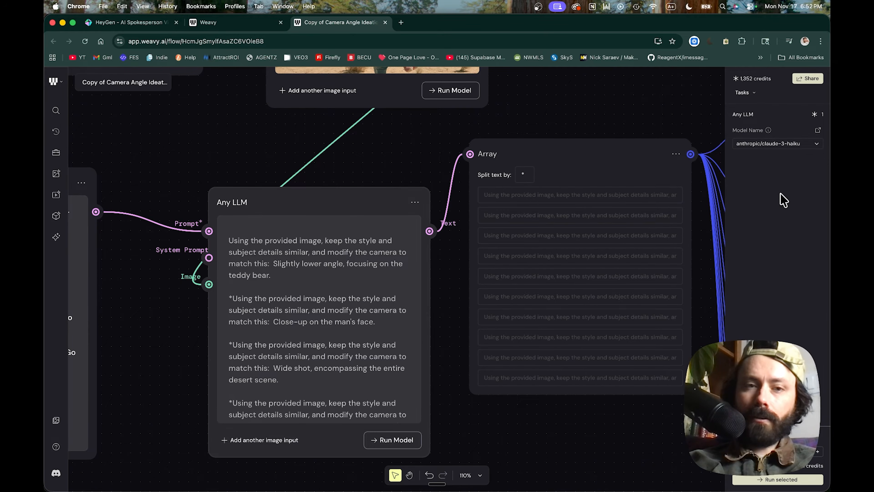
Step: Try anthropic/claude-3.7-sonnet as the Any LLM node's model and switch back to anthropic/claude-3-haiku
click(816, 143)
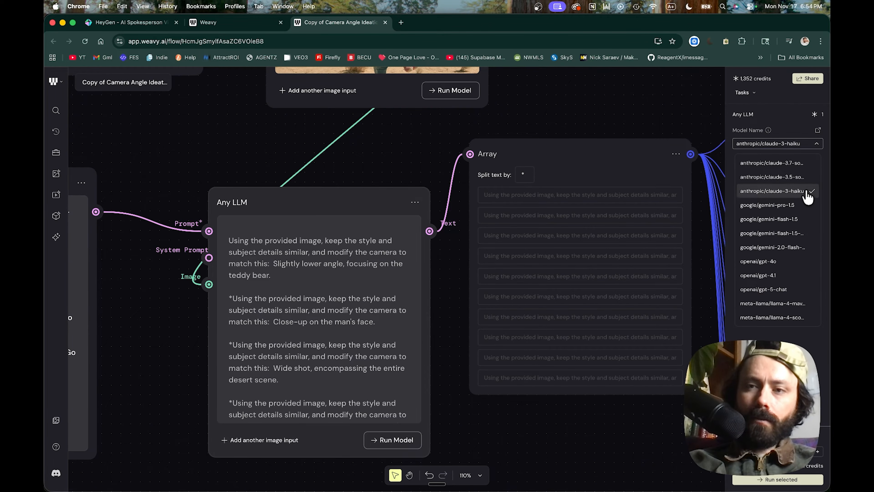
click(800, 165)
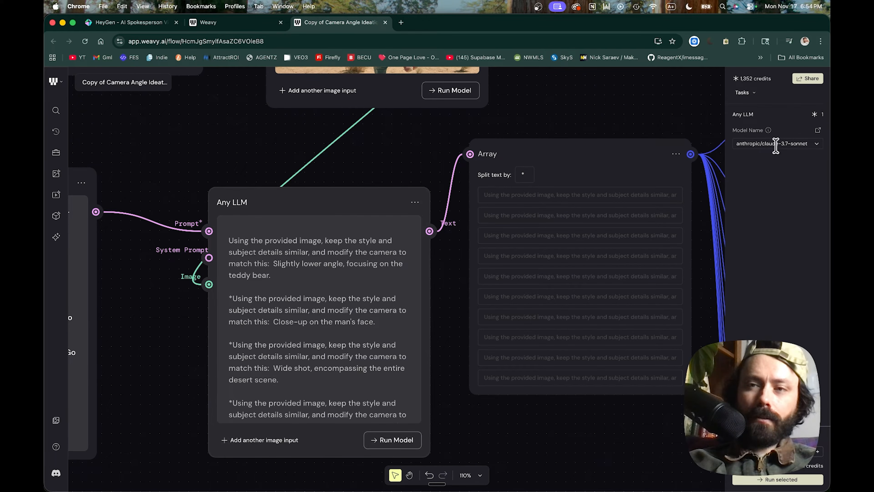
click(815, 144)
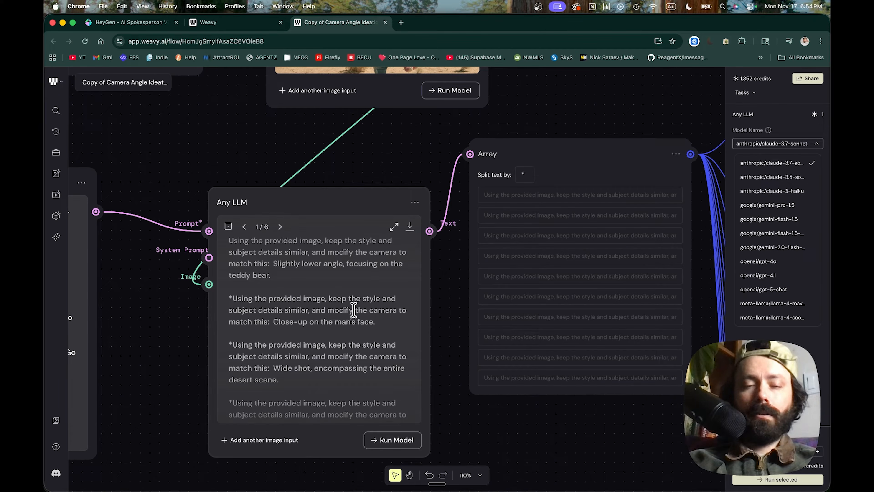
click(785, 191)
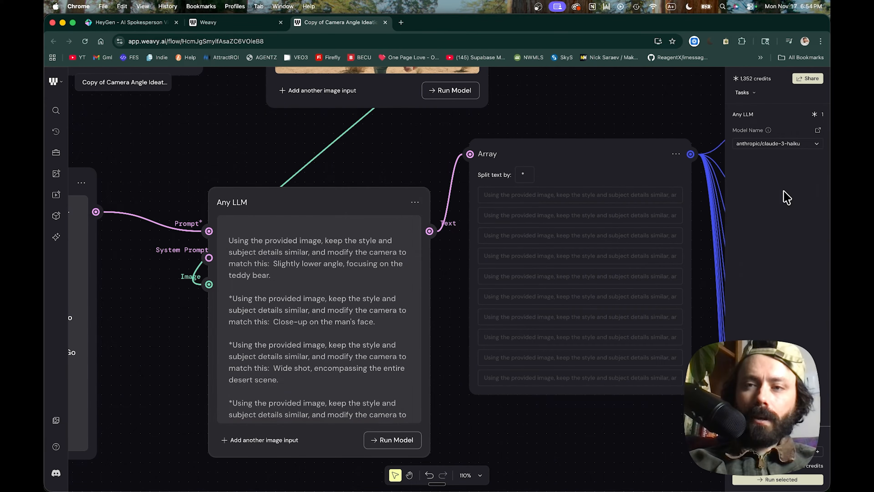
Step: Examine the Prompt node's instructions and how they and the Ideogram V3 image connect into the Any LLM node
scroll(253, 270, right, 1)
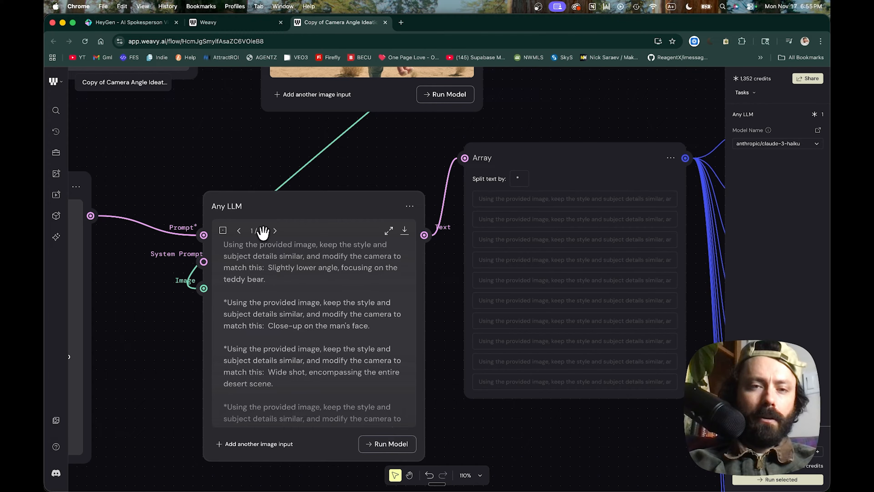
scroll(277, 301, left, 3)
scroll(277, 301, left, 5)
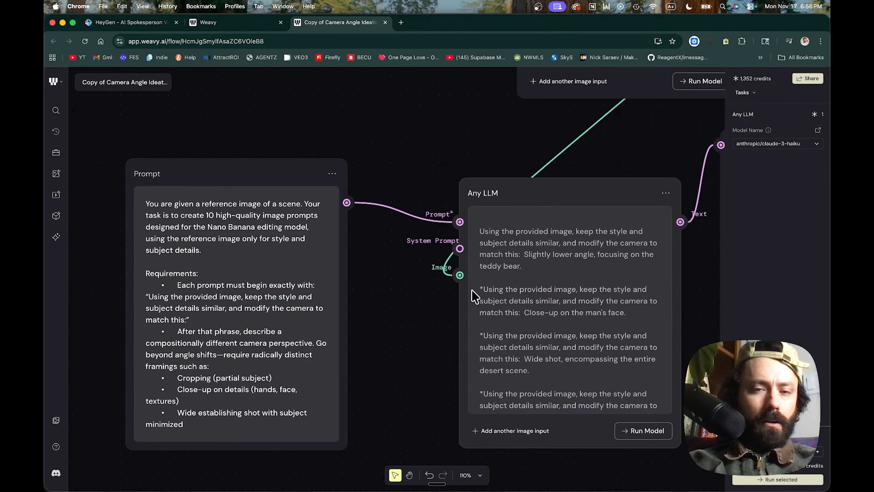
scroll(472, 293, right, 2)
scroll(411, 276, up, 5)
scroll(411, 275, right, 2)
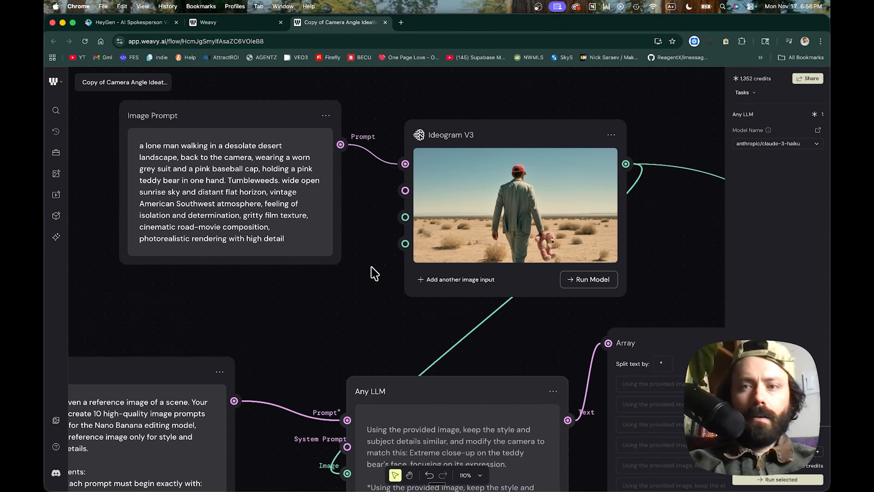
scroll(529, 246, down, 1)
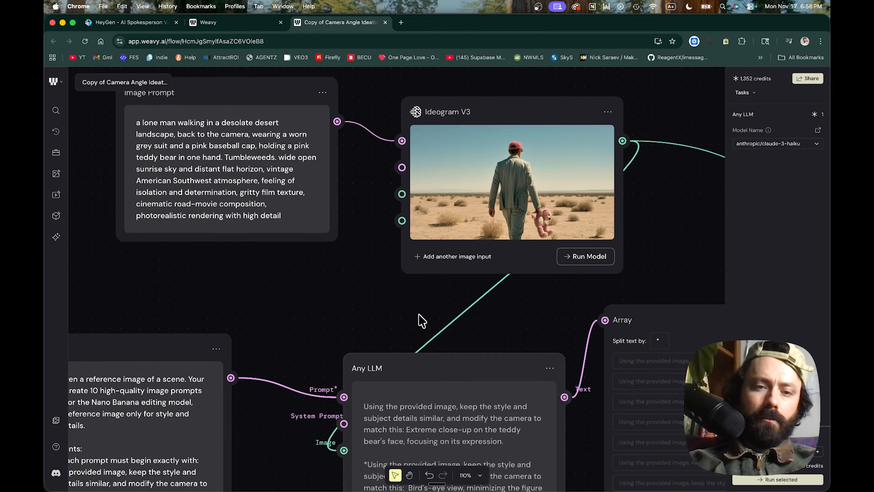
scroll(346, 396, down, 2)
scroll(346, 396, left, 2)
scroll(469, 292, down, 1)
scroll(470, 293, left, 1)
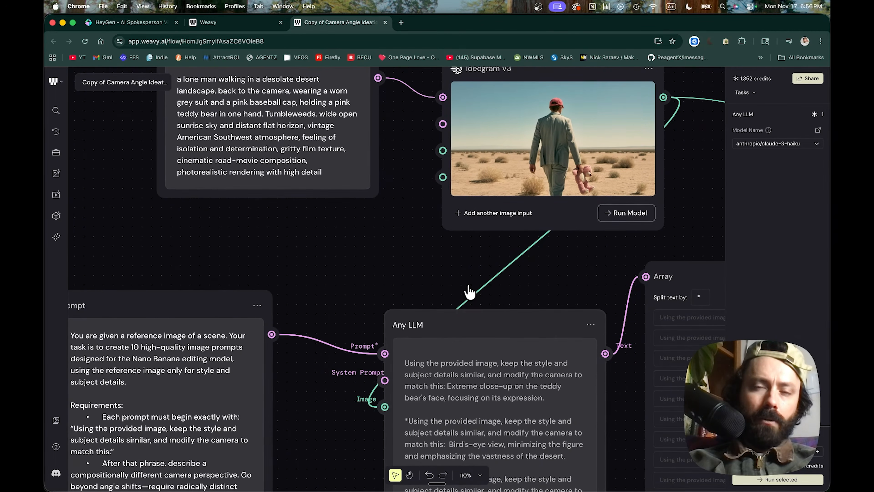
scroll(469, 292, down, 7)
scroll(469, 292, left, 6)
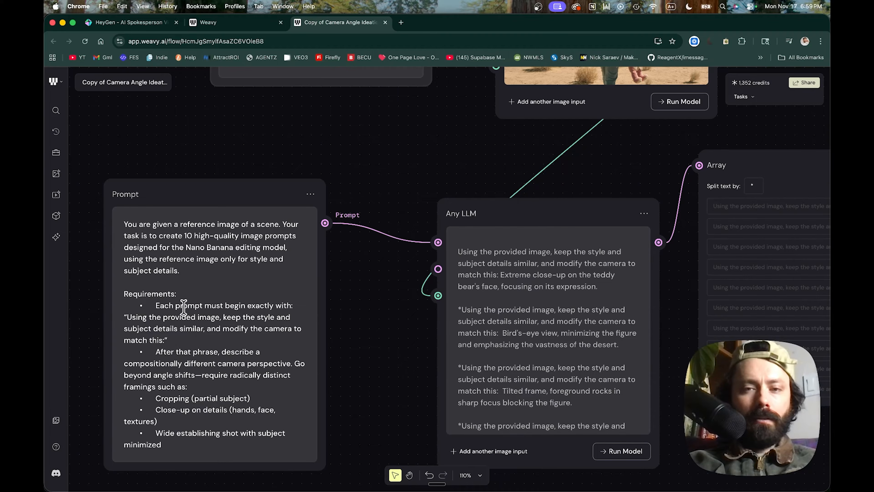
Step: Trace the Any LLM node's camera prompts through the Array and List nodes to the Gemini 2.5 Flash (Nano Banana) nodes
scroll(381, 277, up, 3)
scroll(381, 277, right, 3)
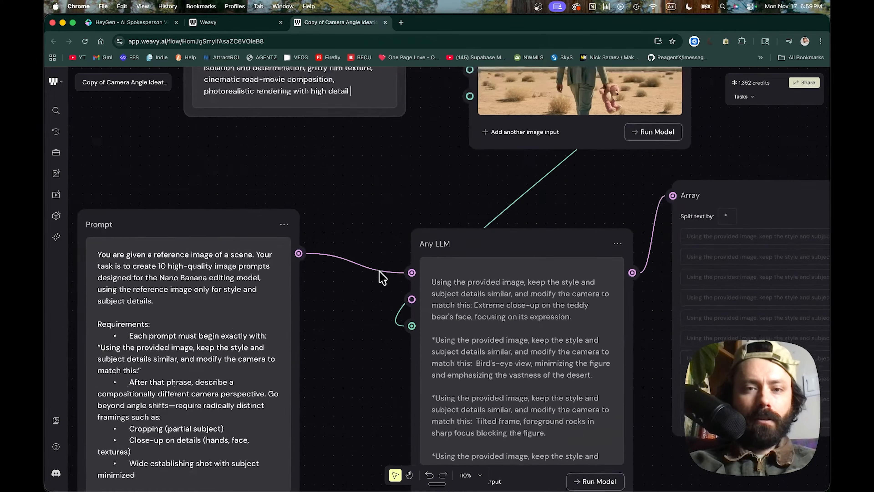
scroll(381, 278, up, 3)
scroll(381, 277, right, 2)
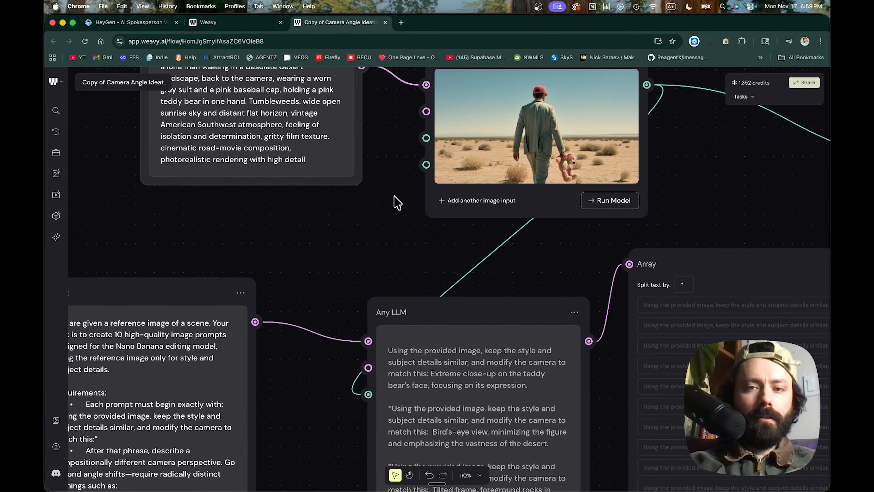
mouse_move(498, 112)
mouse_move(447, 365)
scroll(447, 365, down, 2)
scroll(395, 343, down, 3)
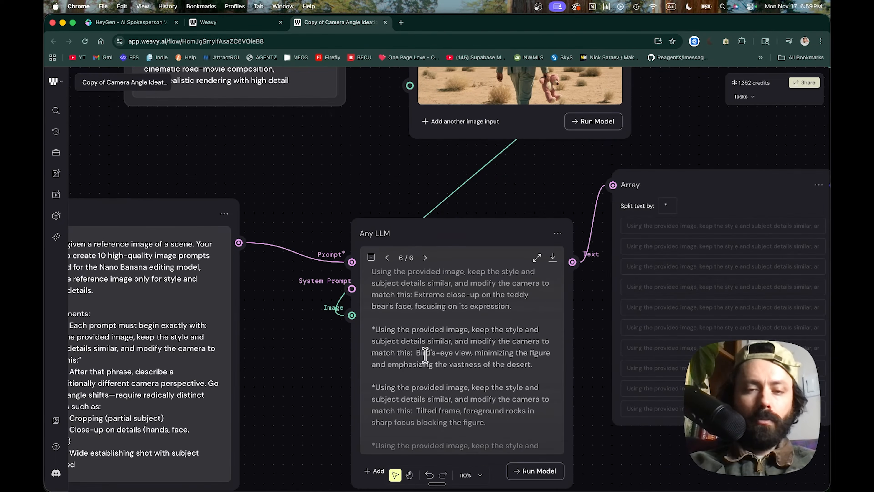
scroll(543, 341, right, 5)
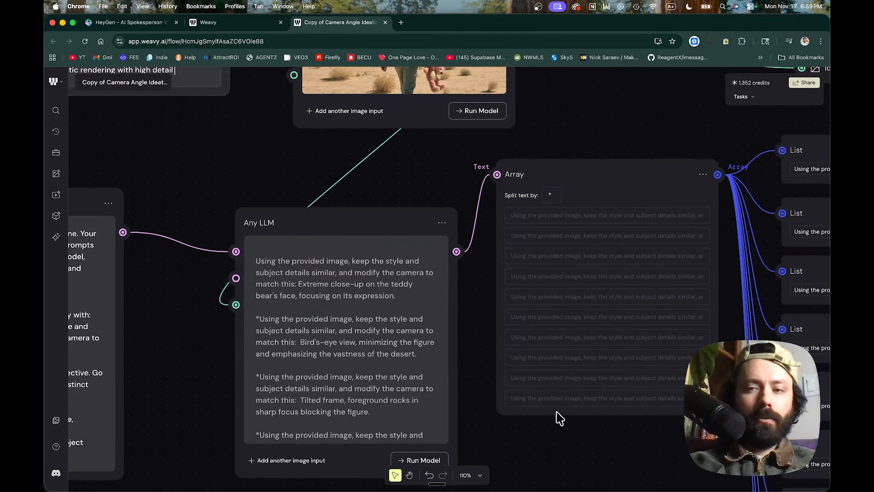
scroll(616, 301, right, 7)
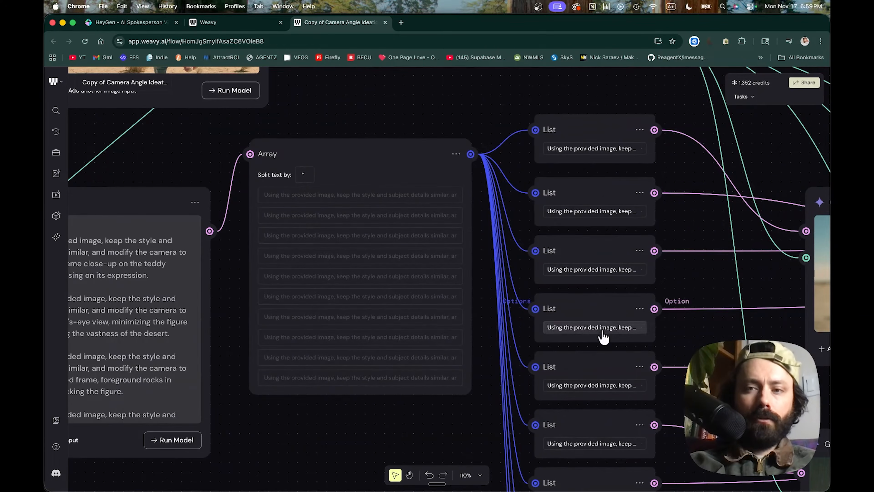
scroll(601, 328, right, 4)
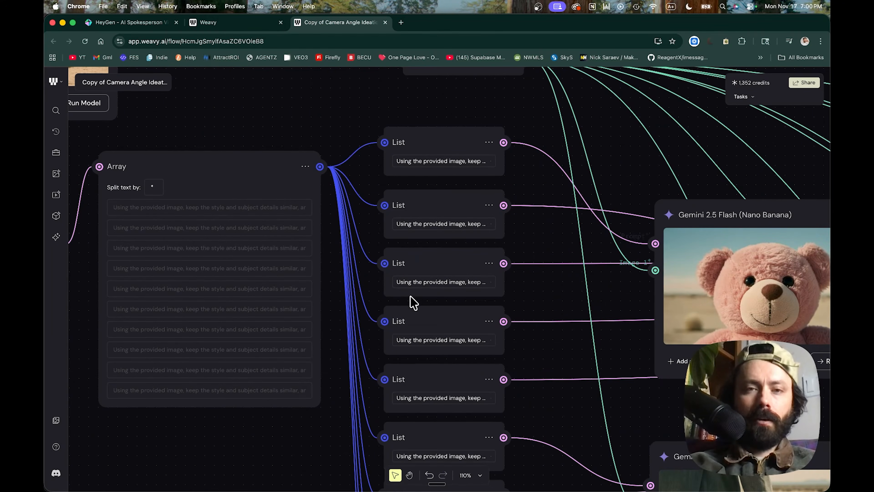
Step: Read through the Prompt node's instructions, from the required opening phrase to the rule on separating prompts with an asterisk
scroll(388, 303, left, 2)
scroll(388, 303, left, 12)
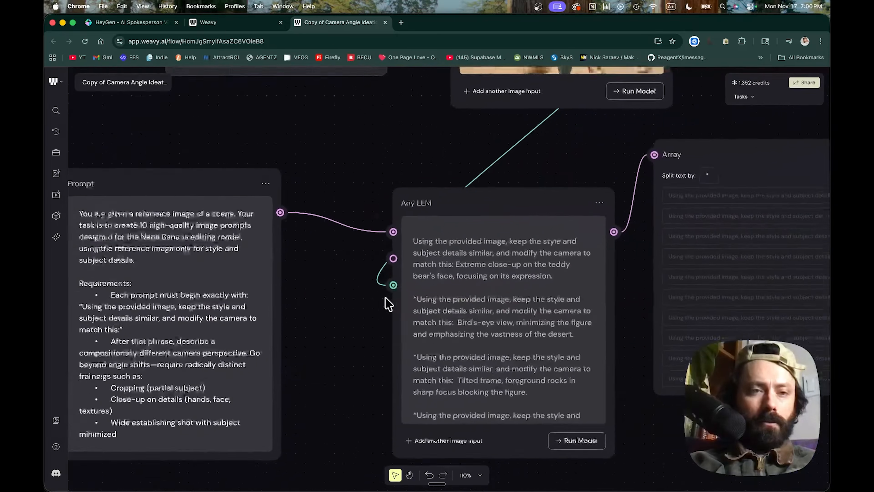
scroll(217, 283, up, 1)
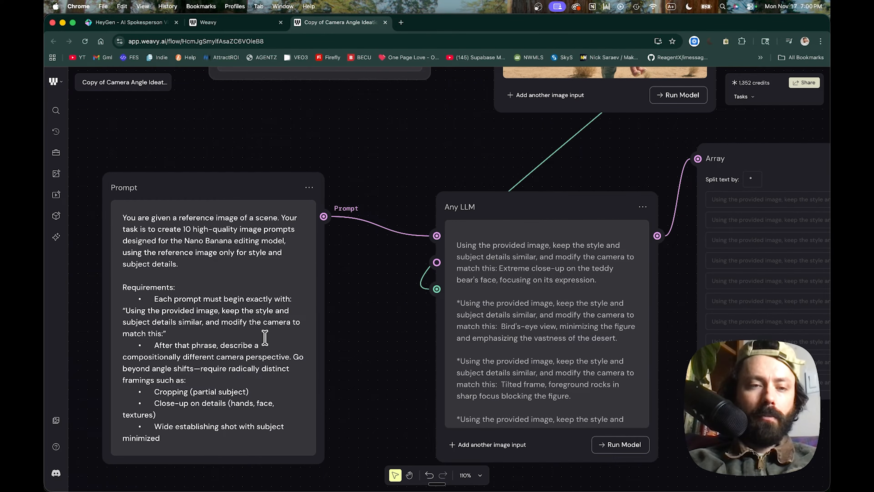
scroll(199, 349, down, 2)
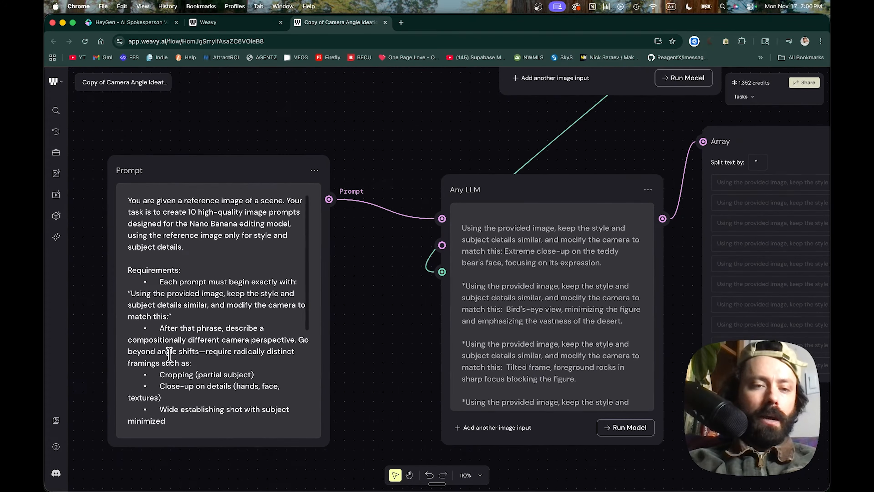
scroll(253, 352, down, 3)
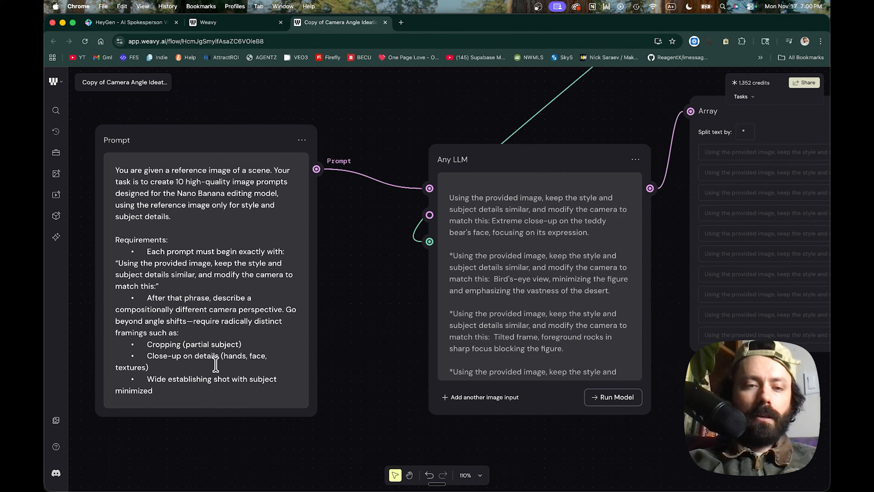
scroll(178, 373, down, 1)
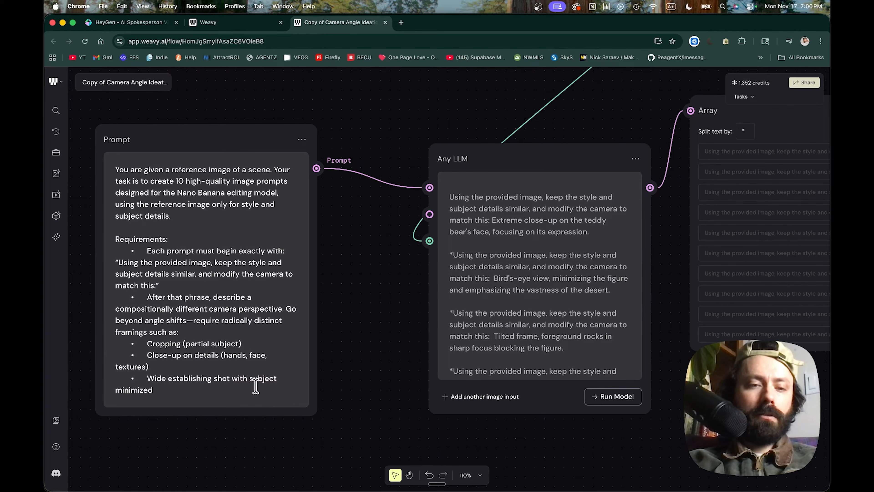
scroll(131, 225, down, 1)
scroll(219, 248, down, 5)
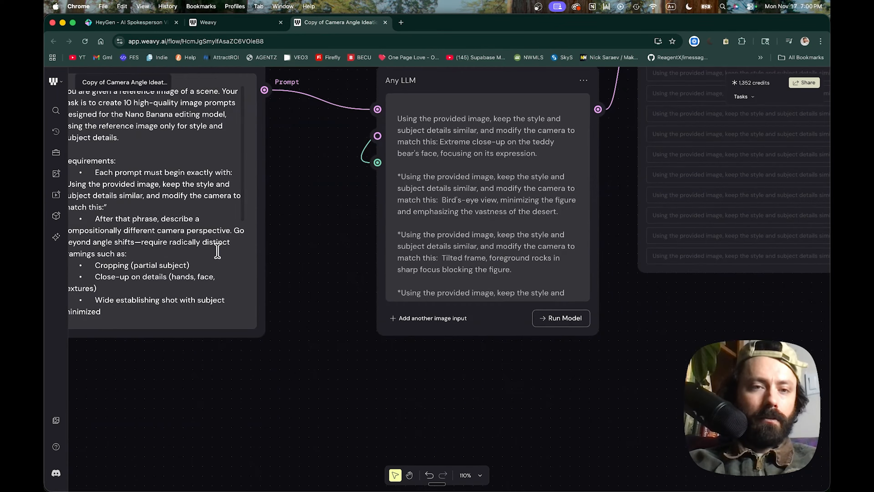
scroll(220, 247, up, 5)
scroll(221, 248, down, 6)
drag(221, 248, 304, 416)
click(245, 255)
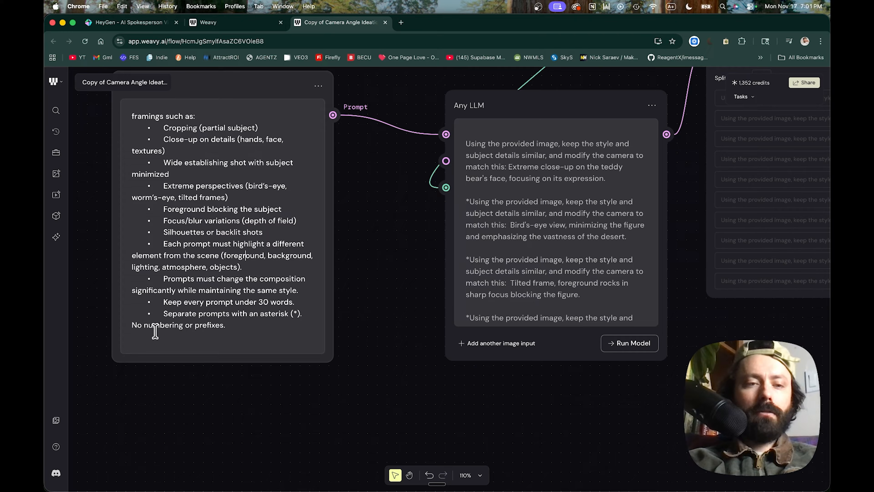
drag(169, 314, 302, 317)
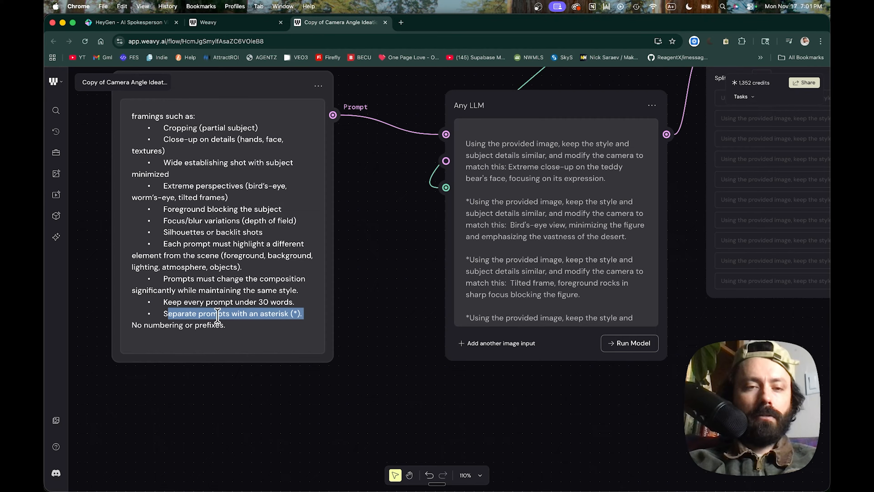
Step: Compare the asterisk-separated prompts in the Any LLM node with the Array node's split-text character and resulting entries
scroll(478, 254, right, 5)
scroll(478, 254, up, 2)
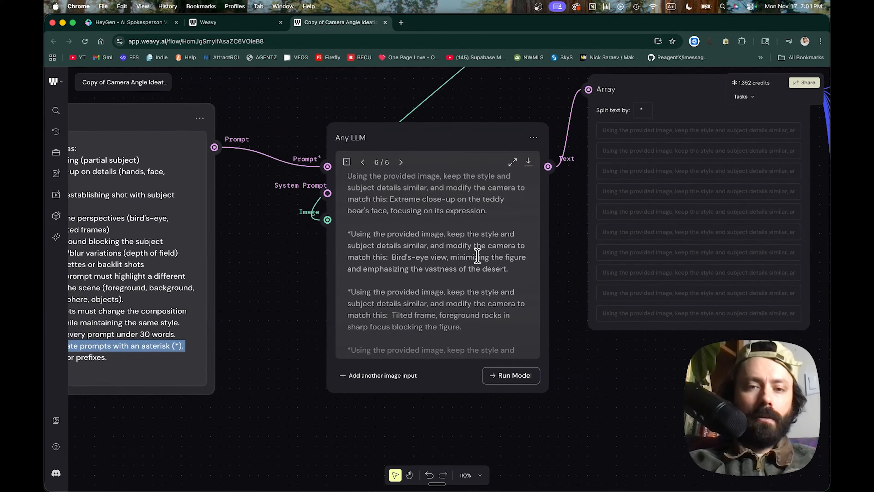
click(363, 270)
scroll(364, 269, up, 2)
drag(358, 261, 286, 202)
click(403, 282)
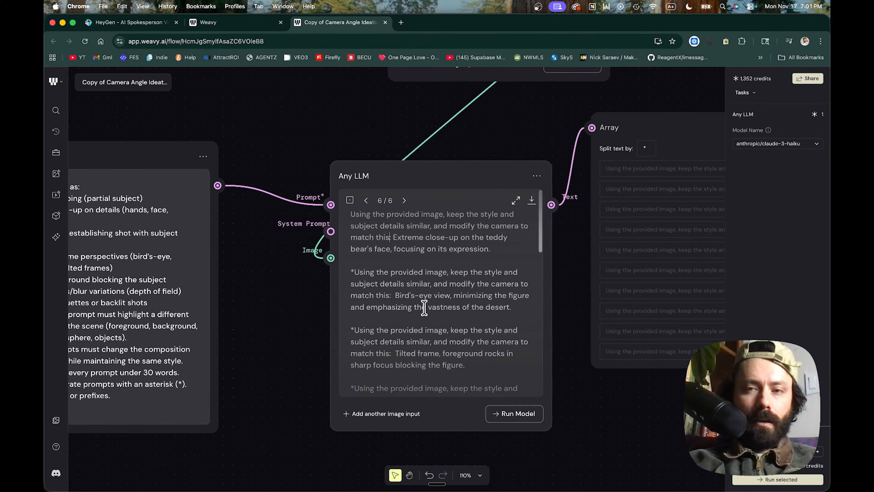
scroll(423, 306, right, 5)
scroll(424, 307, up, 2)
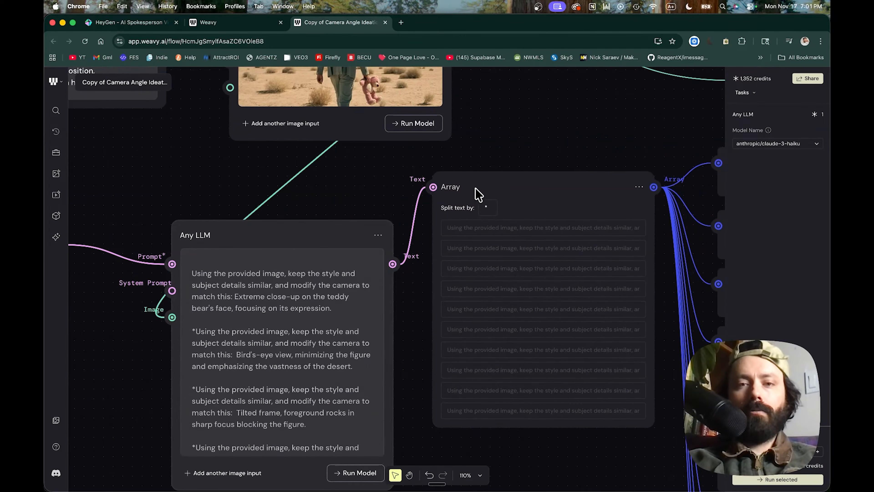
scroll(449, 190, right, 2)
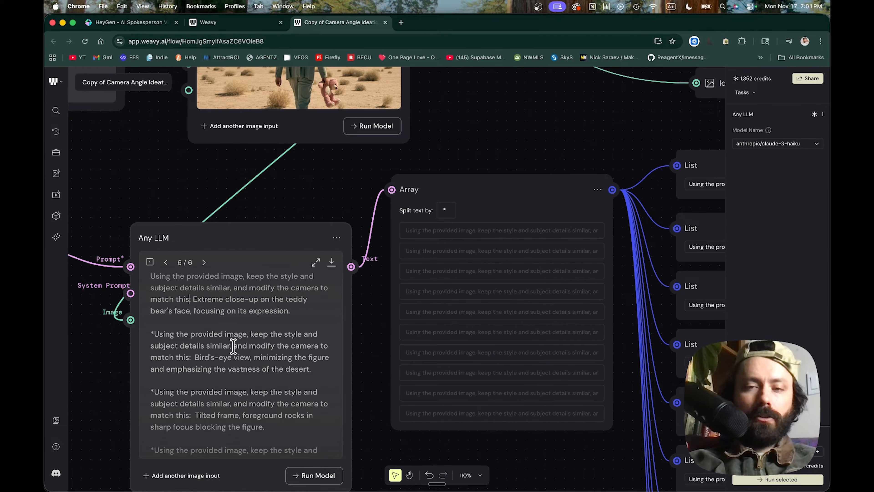
click(436, 211)
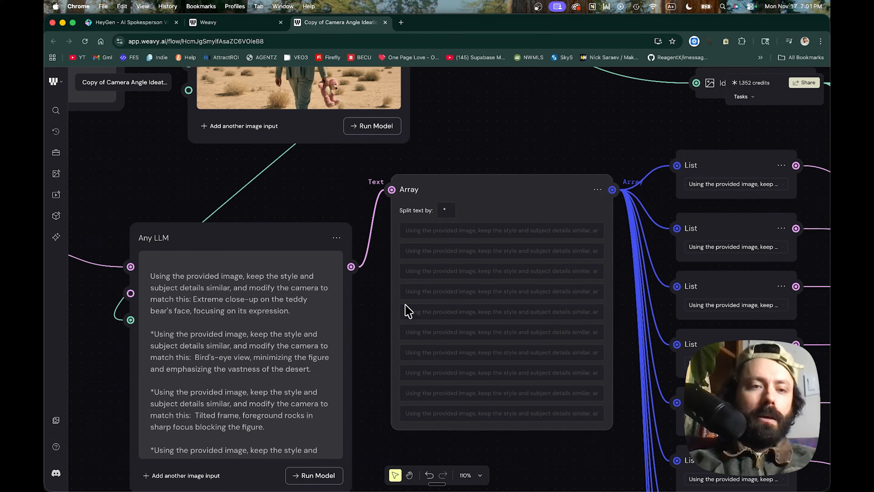
scroll(408, 311, down, 1)
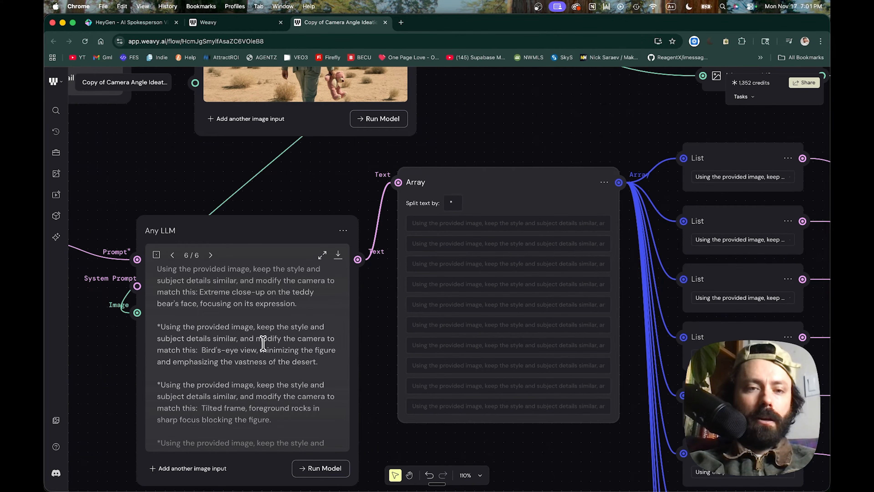
scroll(490, 268, right, 3)
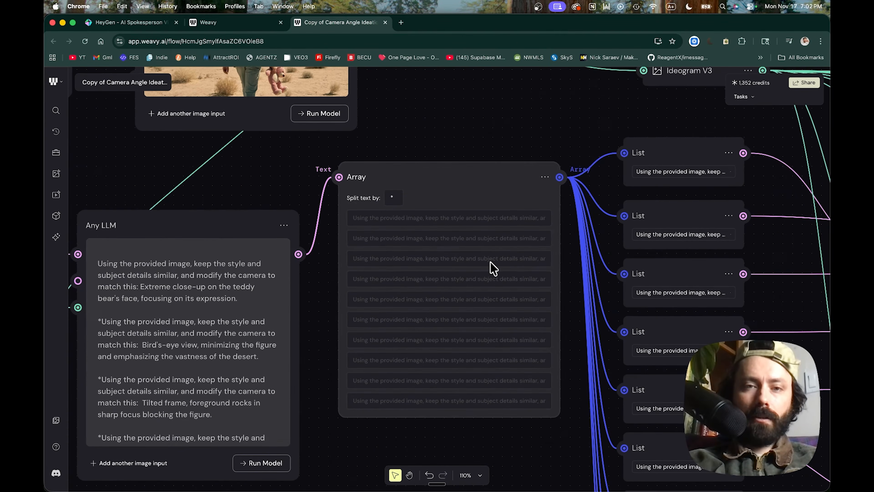
Step: Follow the Array entries through the List nodes and review the camera angle images in the Gemini 2.5 Flash (Nano Banana) nodes
scroll(488, 265, right, 5)
scroll(379, 371, right, 4)
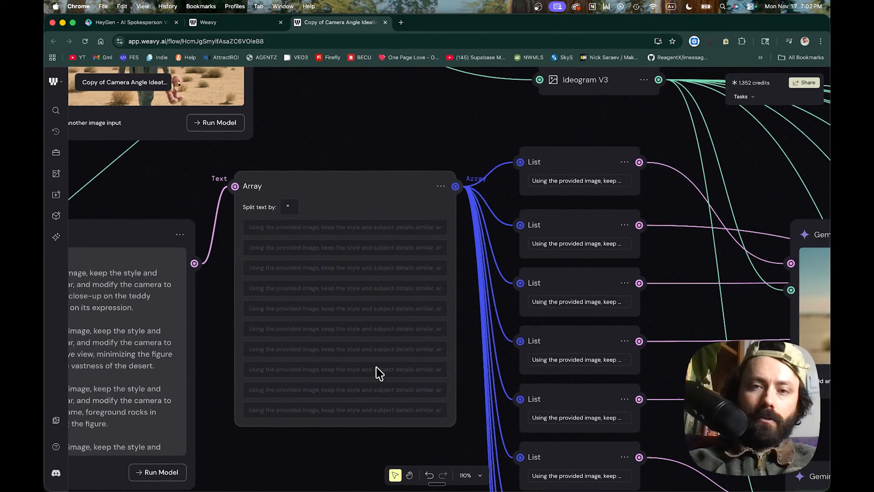
scroll(378, 371, right, 12)
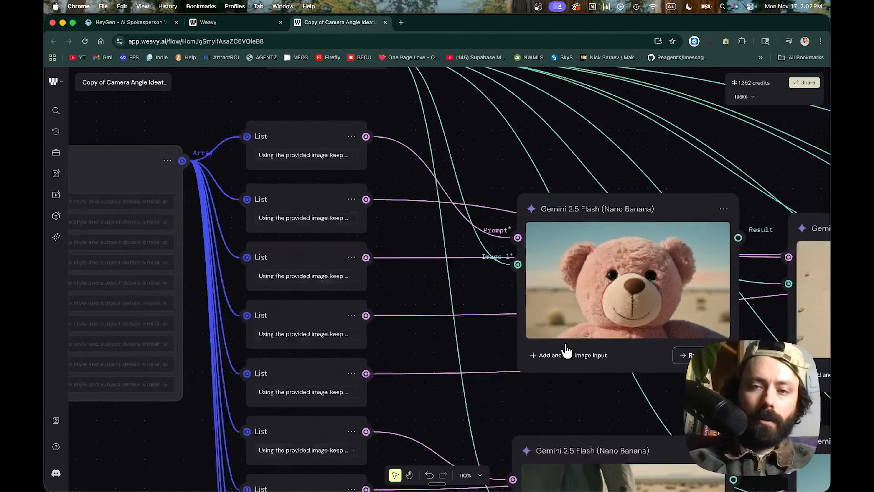
scroll(770, 294, right, 7)
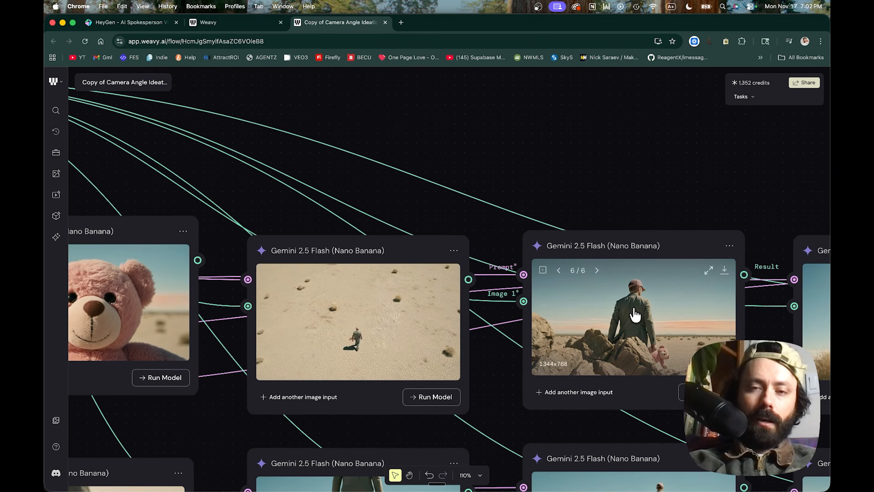
scroll(635, 314, right, 6)
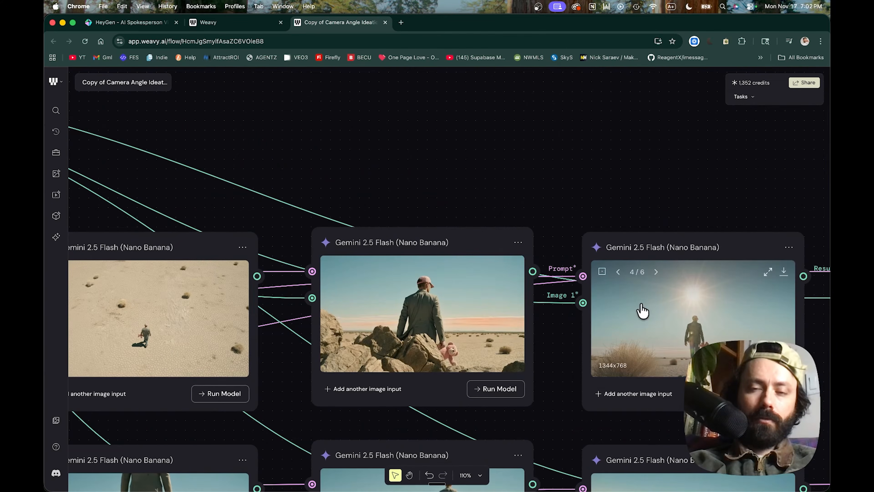
scroll(648, 314, right, 9)
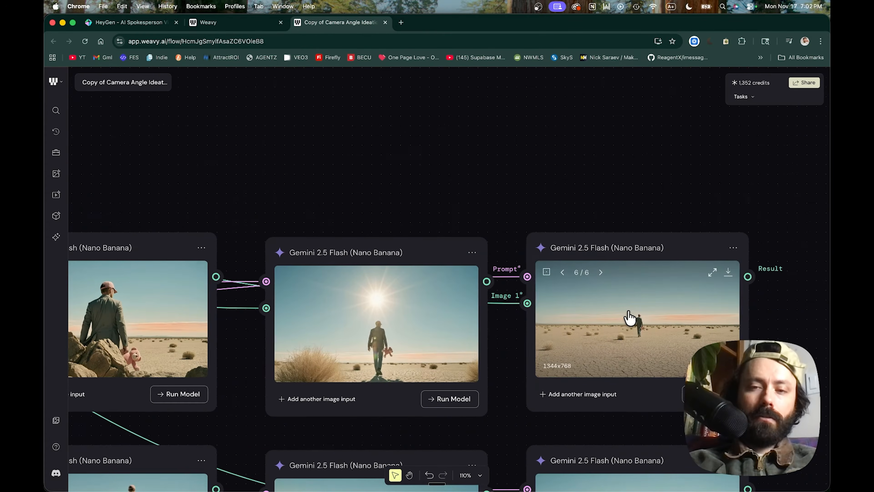
scroll(630, 317, down, 15)
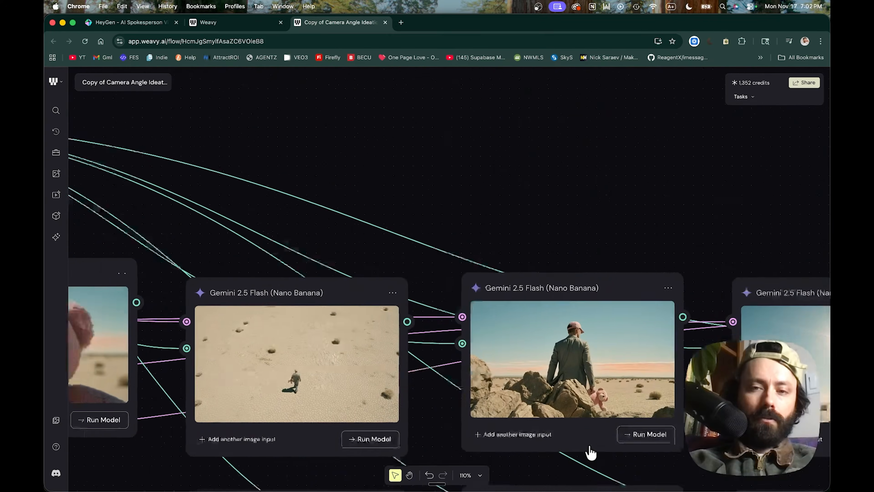
Step: Set the image prompt to "create an image of a Pacific Northwest man in an evergreen forest with neutral lighting, lush green trees, and he's wearing a flannel"
scroll(591, 453, left, 10)
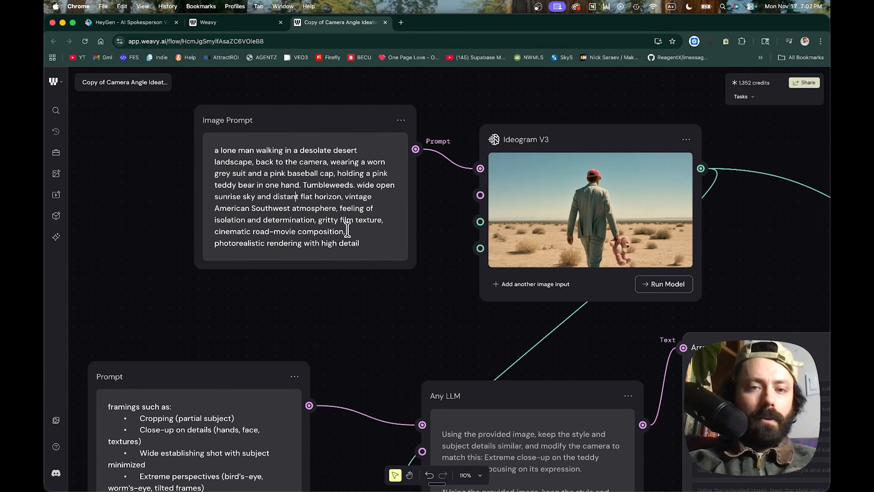
triple_click(361, 241)
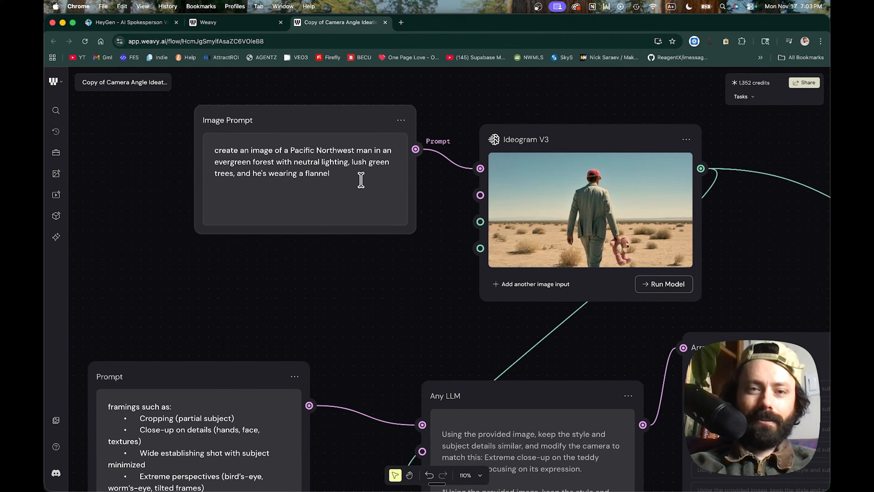
Step: Run the Ideogram V3 node to generate images from the rewritten image prompt
scroll(433, 129, right, 4)
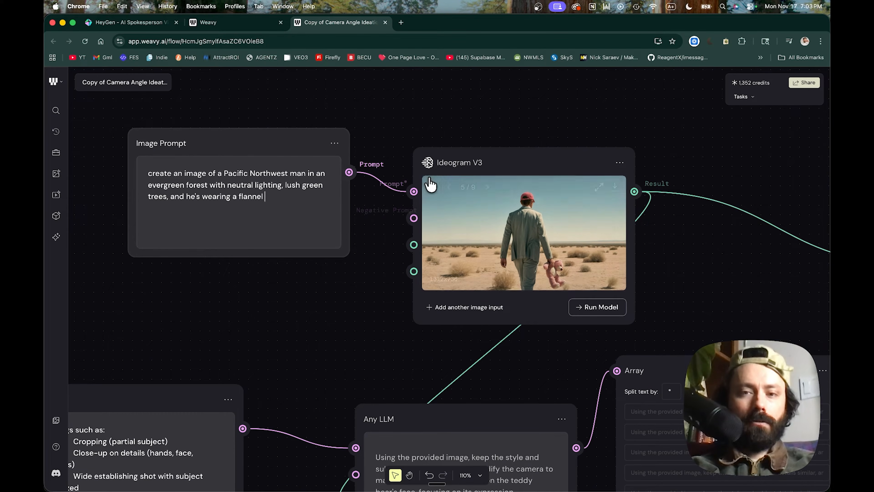
drag(536, 164, 534, 159)
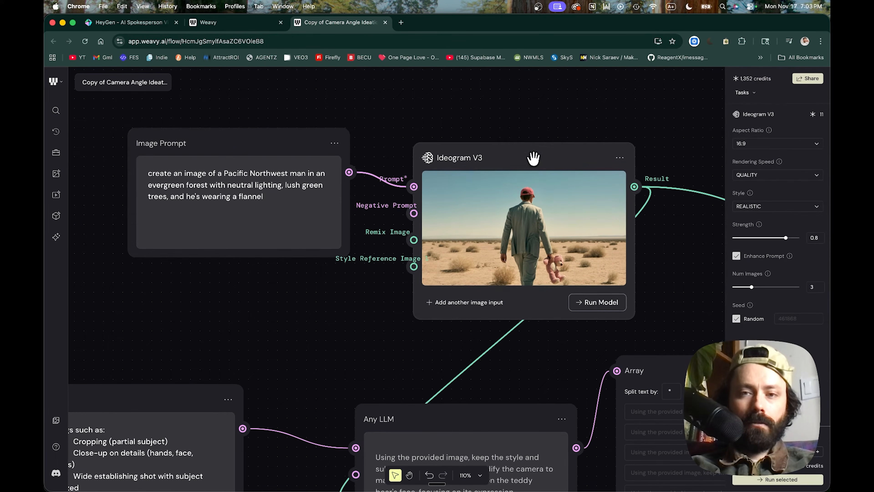
click(595, 302)
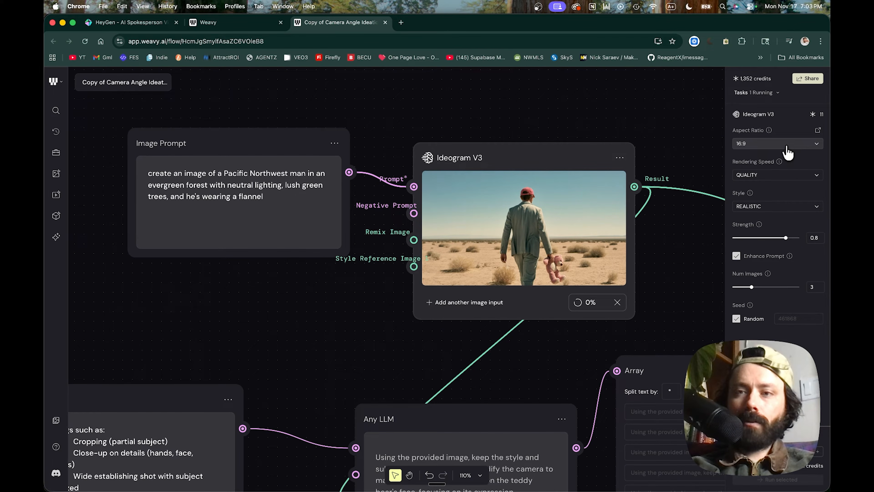
Step: Check the available Rendering Speed and Style options of the Ideogram V3 node without changing them
click(800, 177)
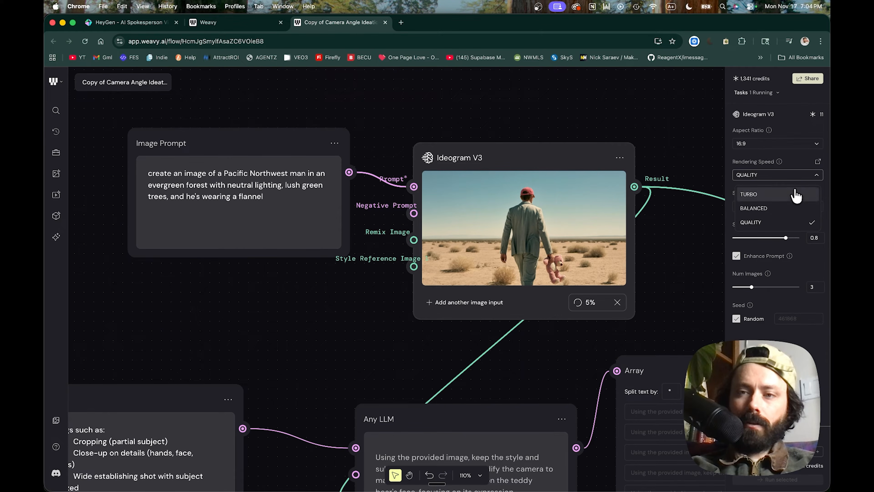
click(775, 164)
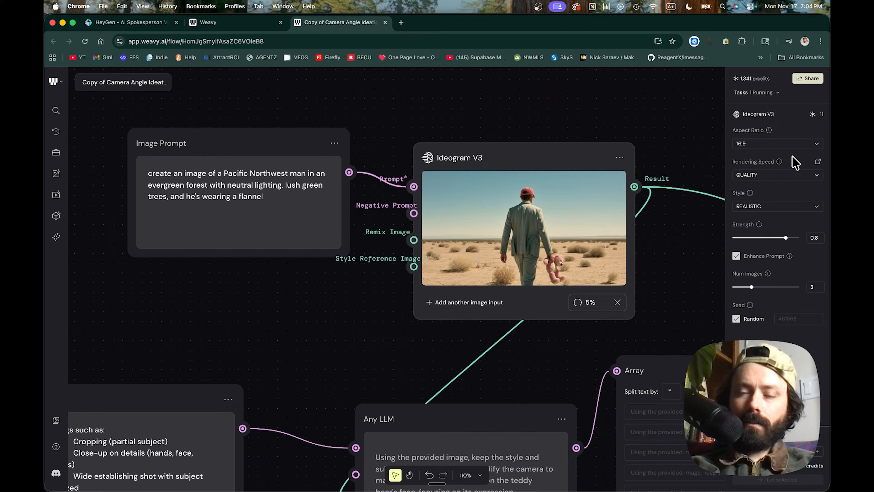
click(775, 208)
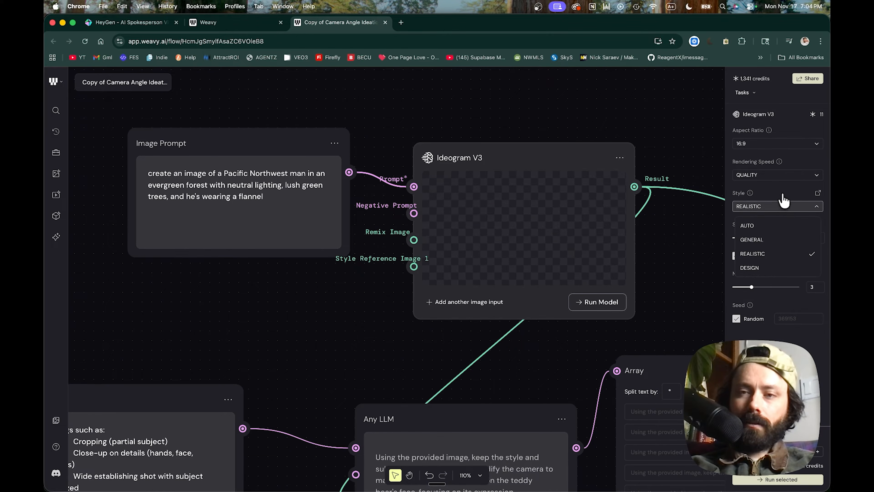
click(785, 198)
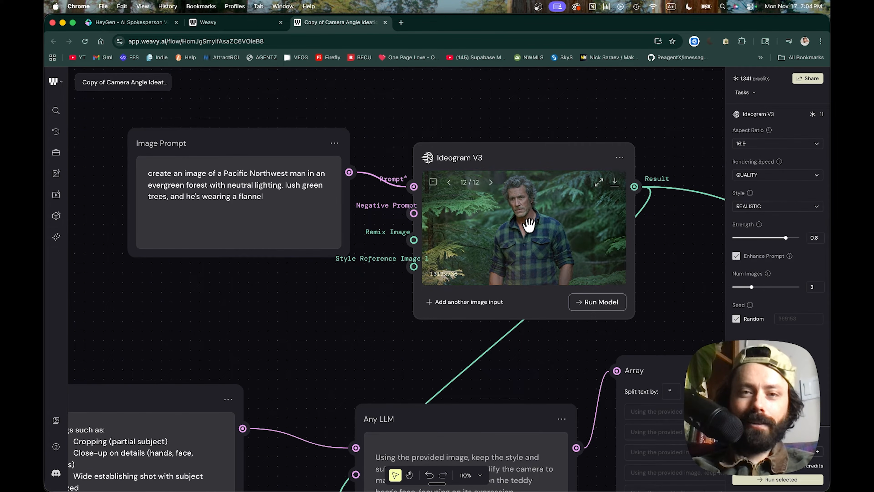
Step: Browse the newly generated Ideogram V3 images and examine the node's connections and generation settings
click(448, 183)
click(489, 182)
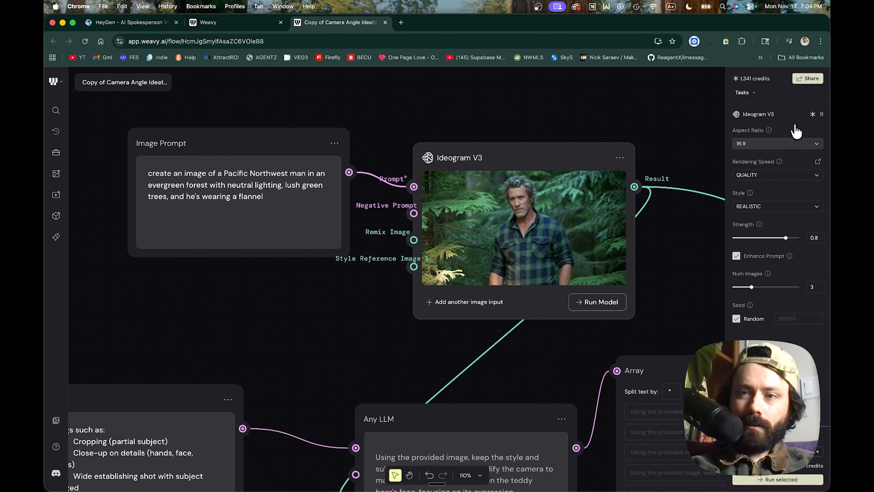
scroll(536, 368, down, 2)
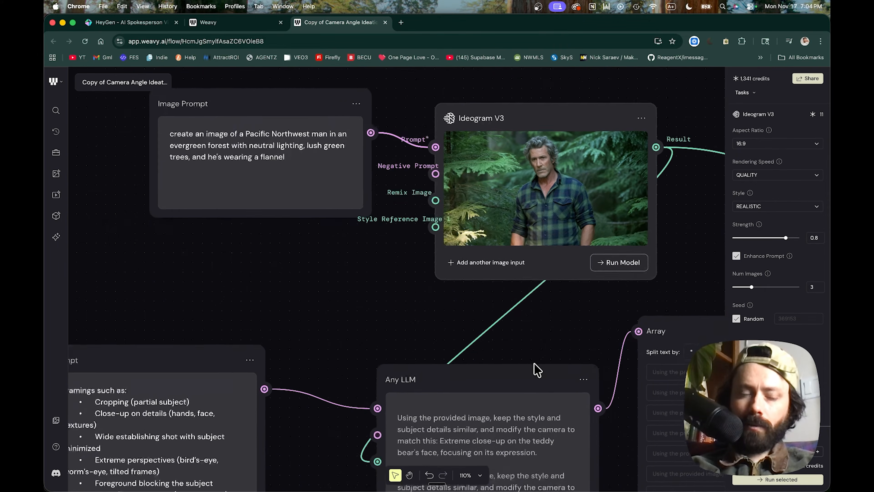
scroll(524, 386, right, 5)
scroll(477, 324, down, 1)
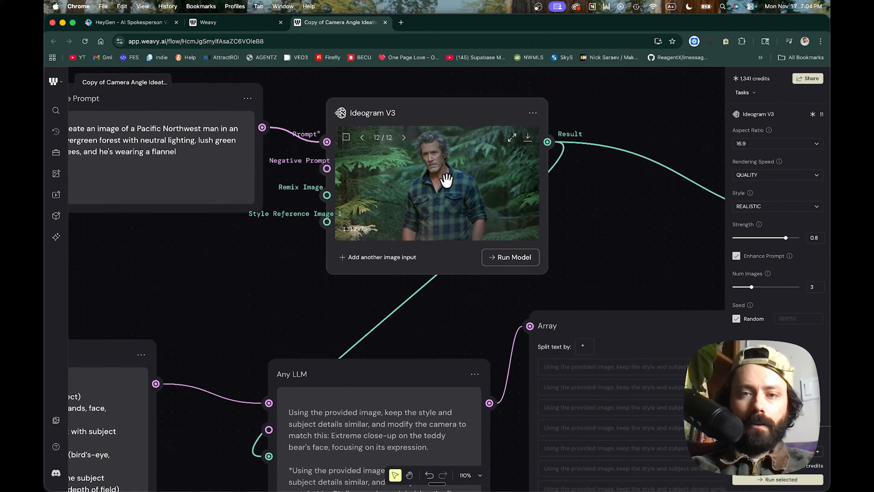
scroll(446, 179, up, 1)
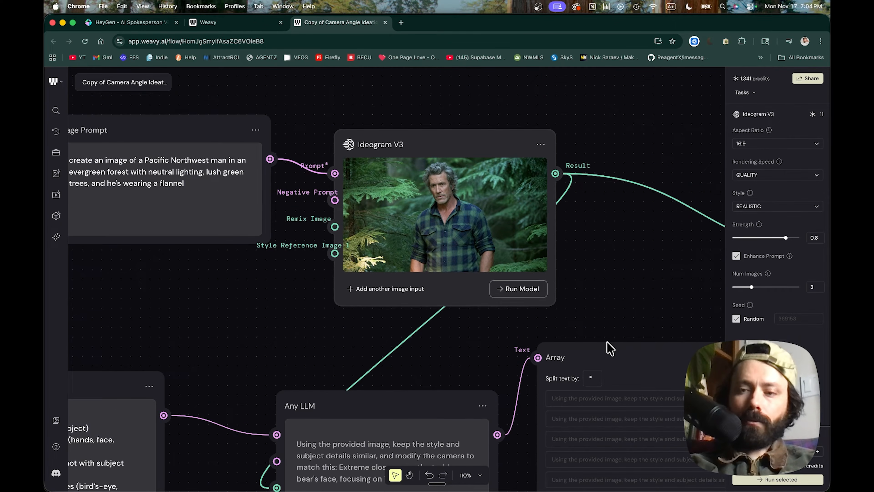
mouse_move(759, 225)
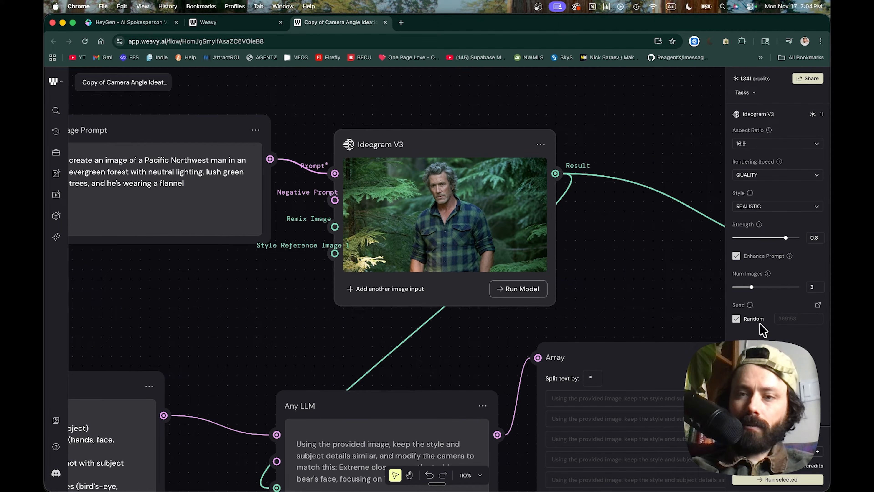
Step: Inspect the newest Ideogram V3 image, the man in the green plaid flannel, enlarged and up close
mouse_move(482, 203)
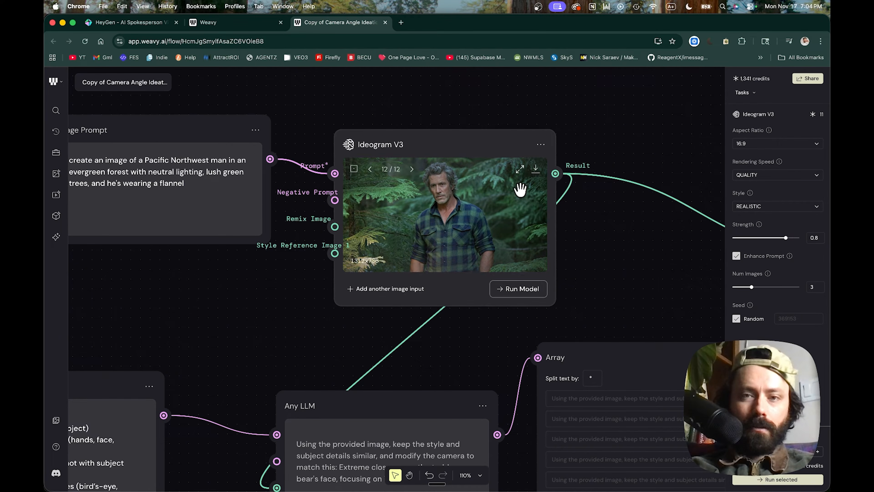
click(519, 170)
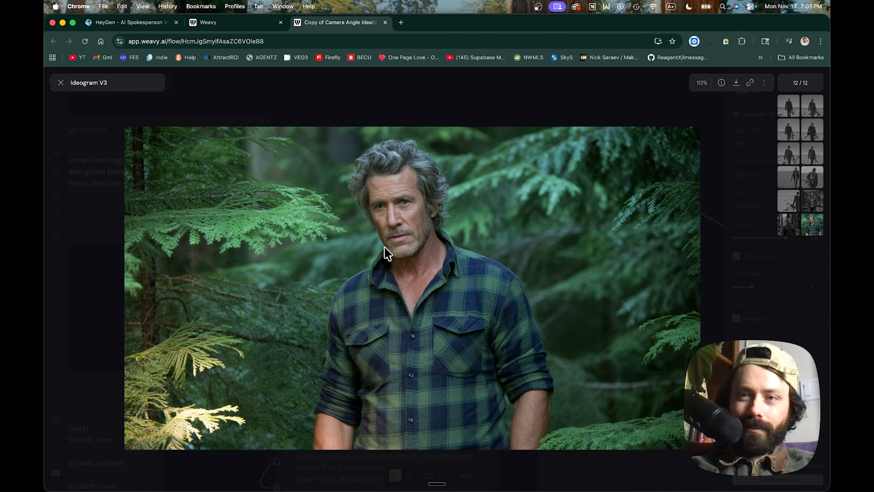
scroll(281, 213, up, 5)
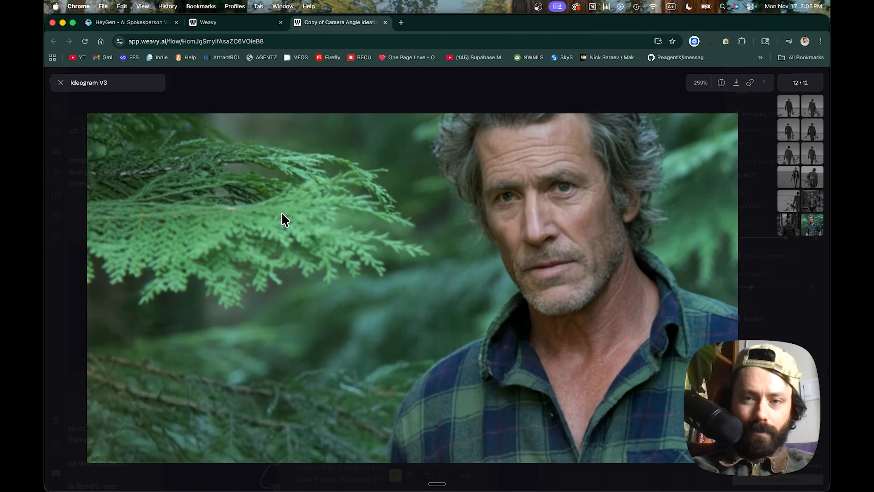
scroll(282, 219, down, 5)
key(Escape)
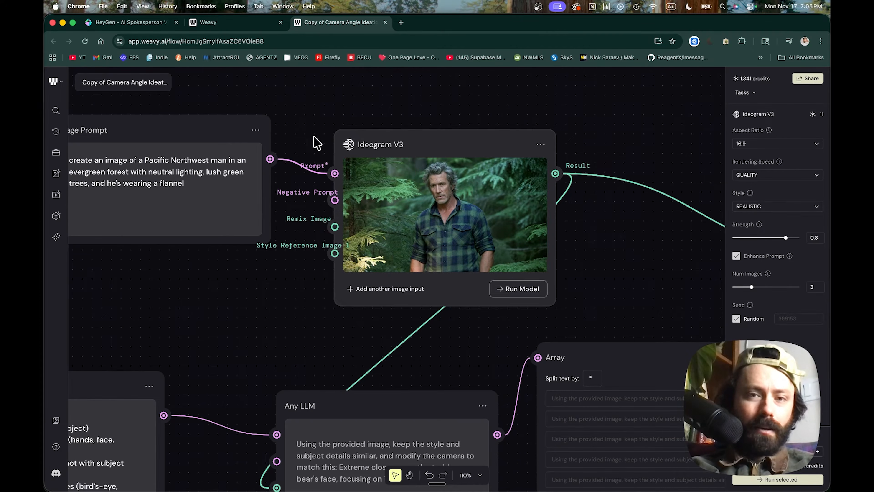
Step: Compare the other two new Ideogram V3 images at full size and keep the red-and-black flannel image as the node's result
click(370, 169)
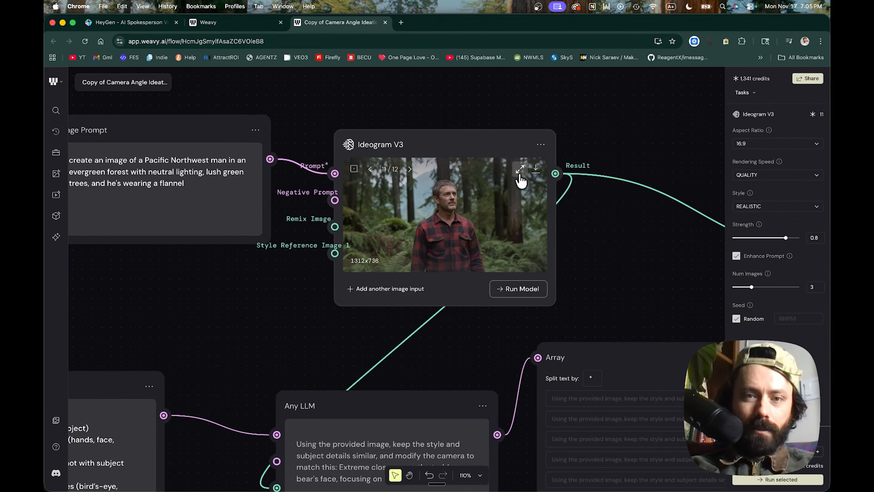
click(520, 169)
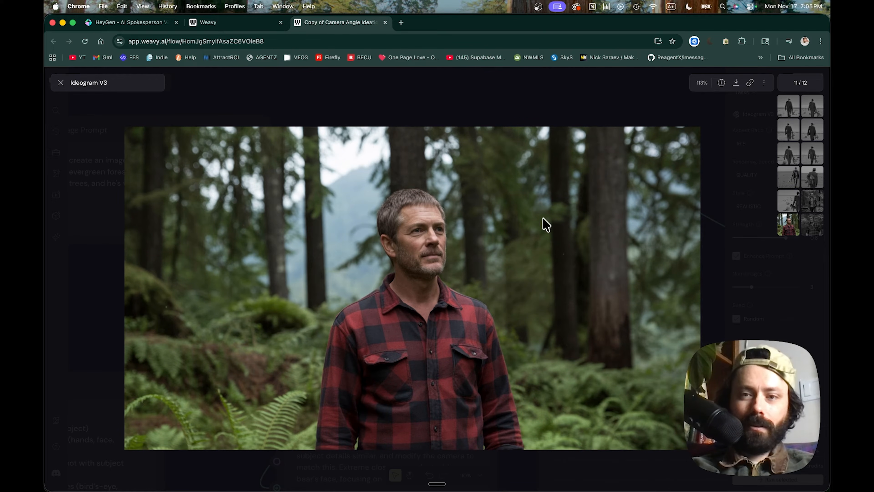
click(527, 109)
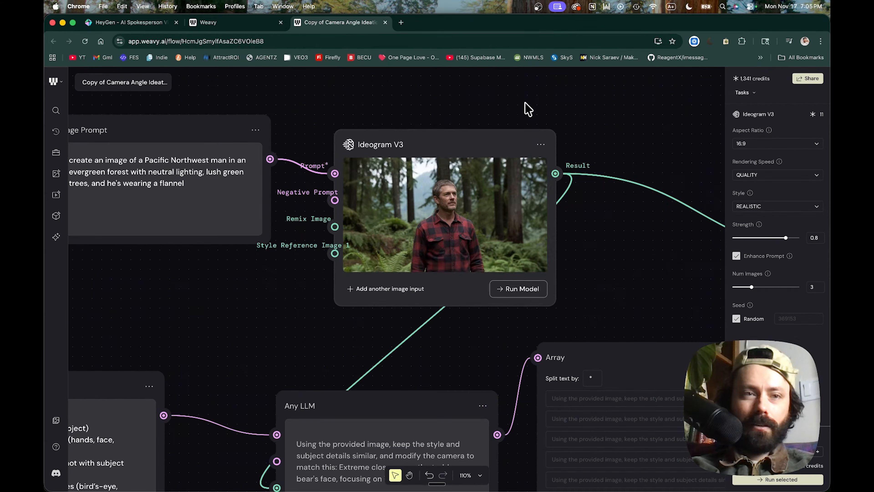
click(371, 172)
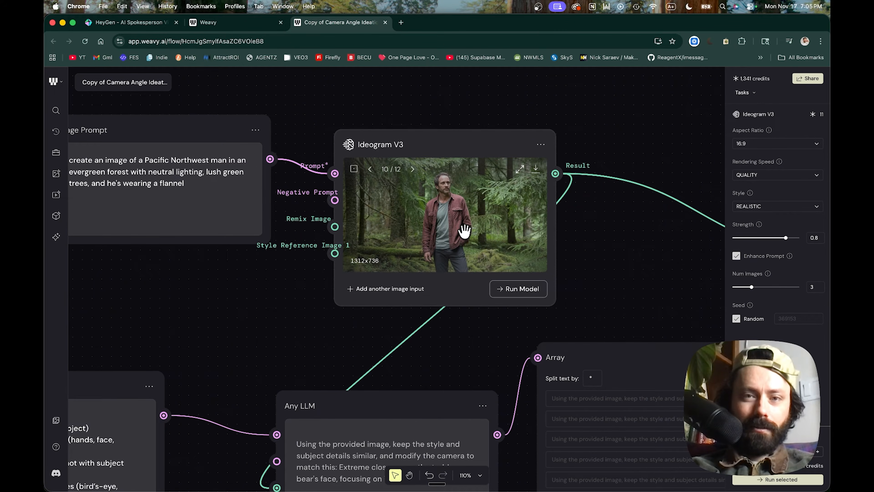
click(520, 169)
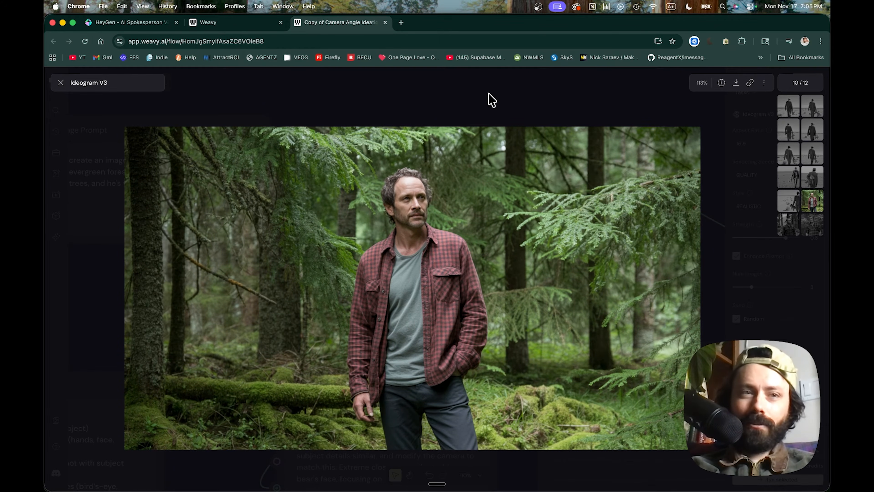
click(61, 82)
Step: Run the Any LLM node to generate new camera angle prompts from the chosen forest image
scroll(461, 263, down, 10)
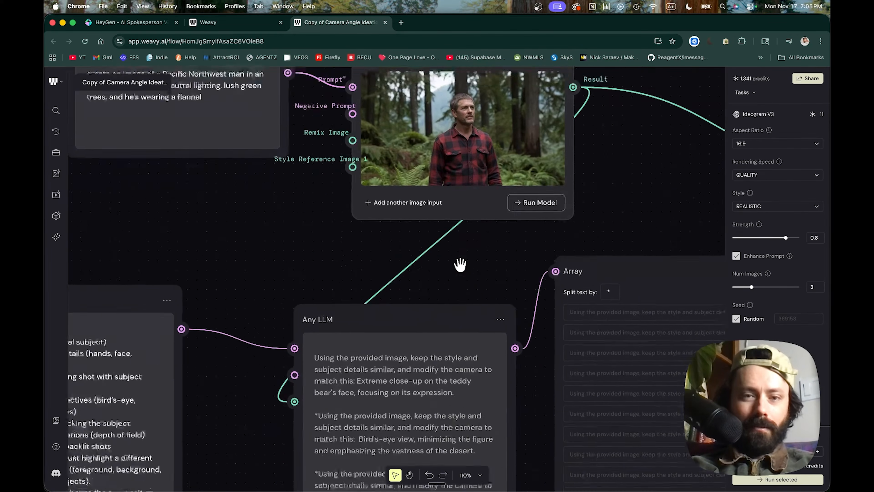
scroll(461, 263, down, 5)
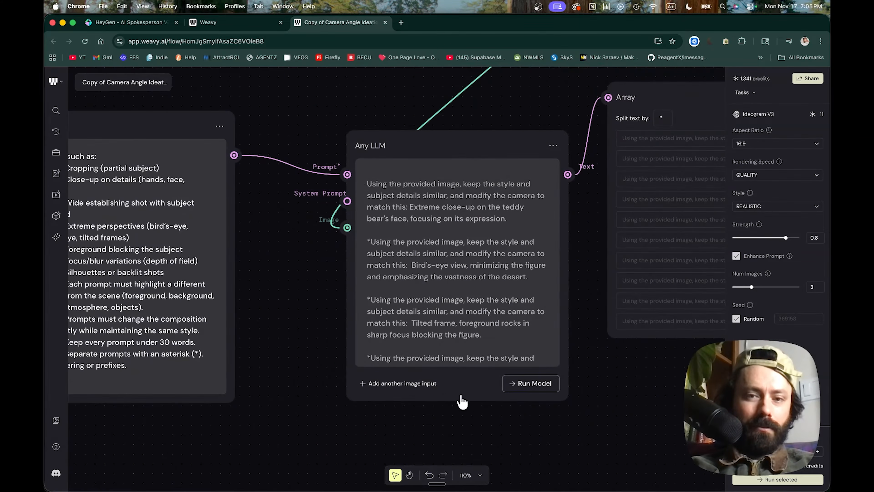
scroll(453, 244, left, 3)
scroll(451, 244, up, 2)
scroll(451, 244, left, 2)
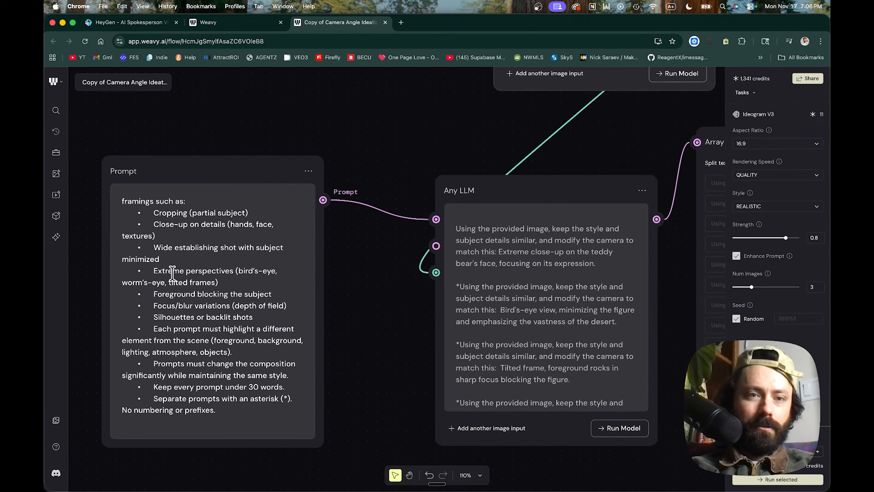
scroll(342, 288, right, 4)
scroll(342, 288, down, 2)
click(469, 248)
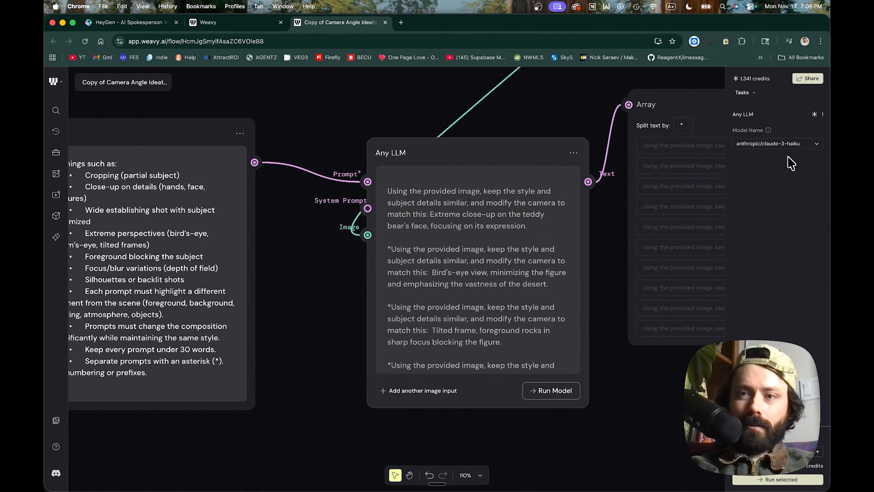
scroll(488, 237, right, 3)
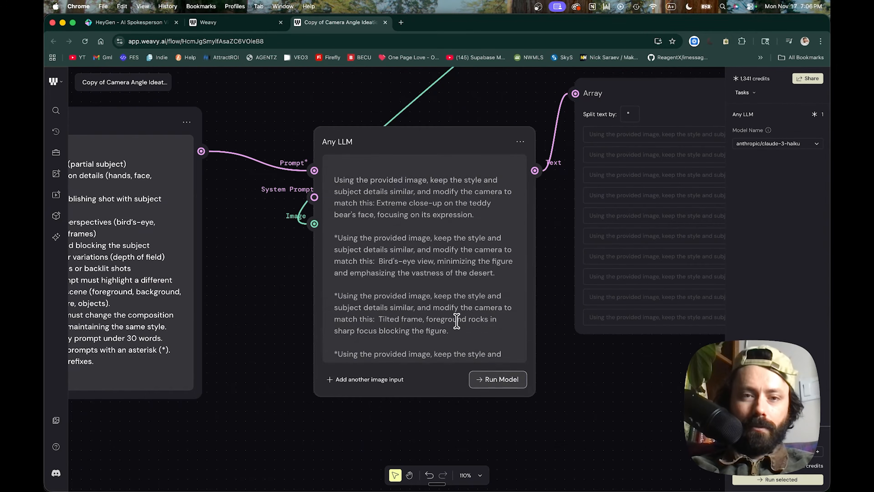
scroll(455, 312, up, 2)
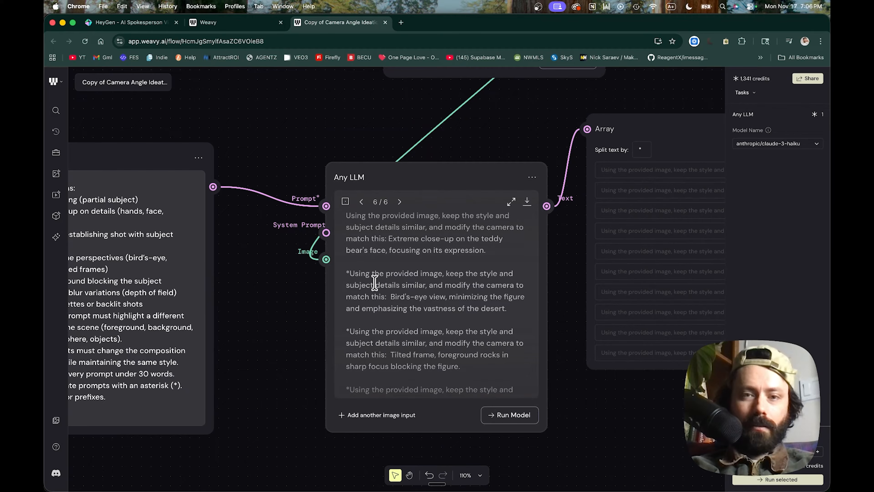
click(511, 415)
scroll(454, 332, right, 1)
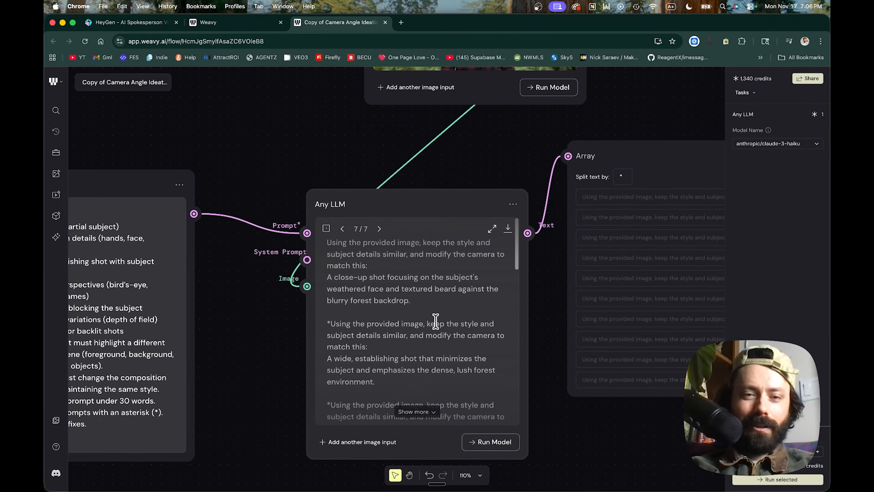
Step: Examine the opening camera angle prompts in the new Any LLM output and how asterisks separate them
scroll(424, 317, down, 3)
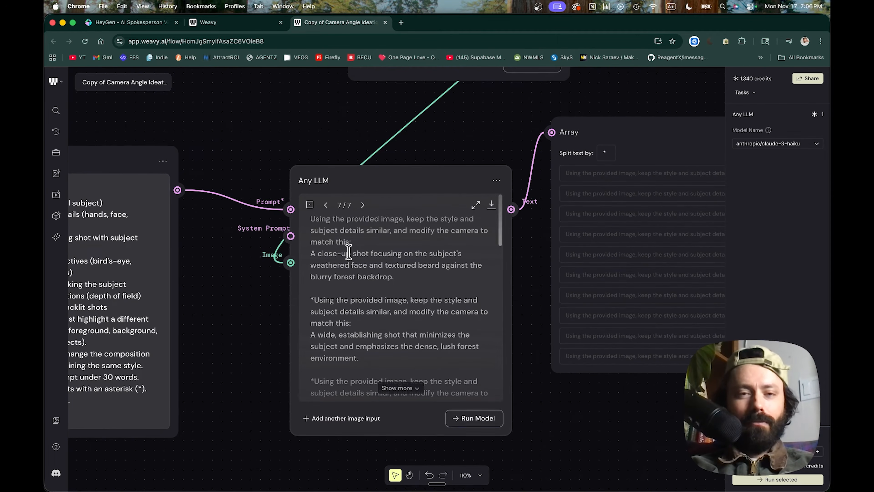
scroll(379, 241, right, 3)
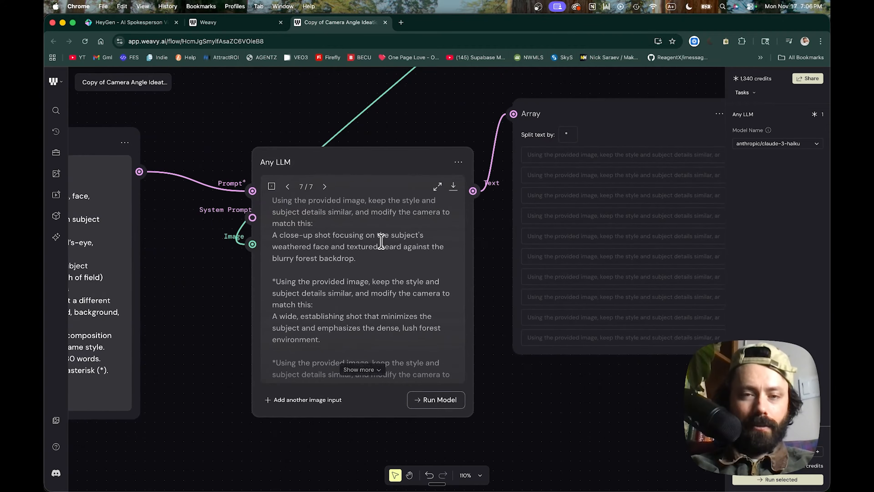
scroll(381, 241, down, 3)
scroll(381, 242, up, 5)
scroll(381, 243, down, 2)
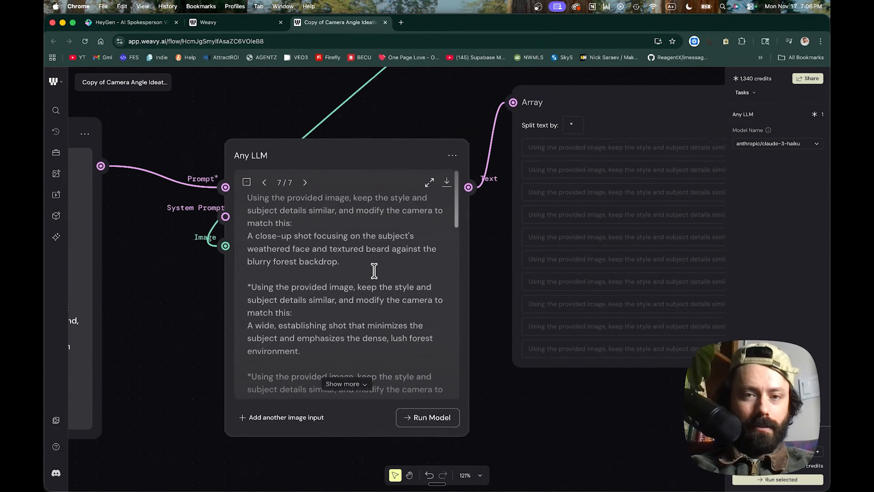
scroll(375, 262, left, 2)
scroll(374, 271, down, 4)
scroll(375, 271, up, 2)
drag(369, 270, 329, 231)
scroll(358, 230, down, 2)
scroll(358, 230, down, 3)
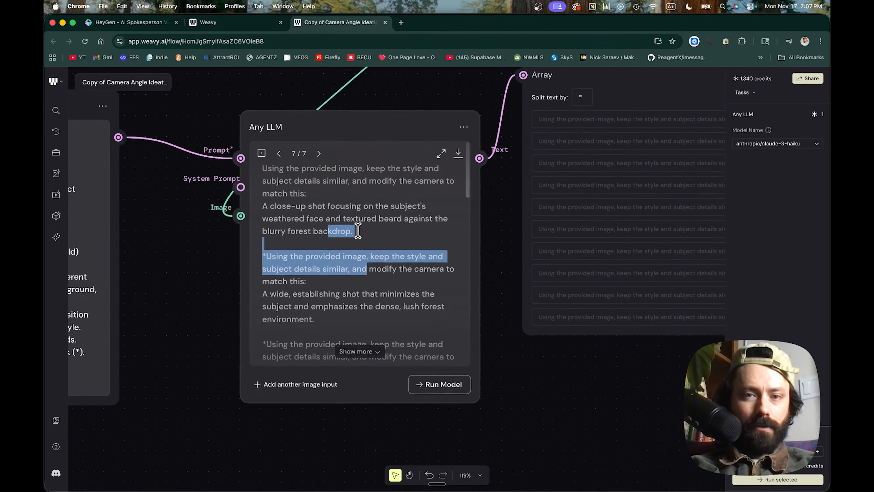
scroll(357, 230, down, 3)
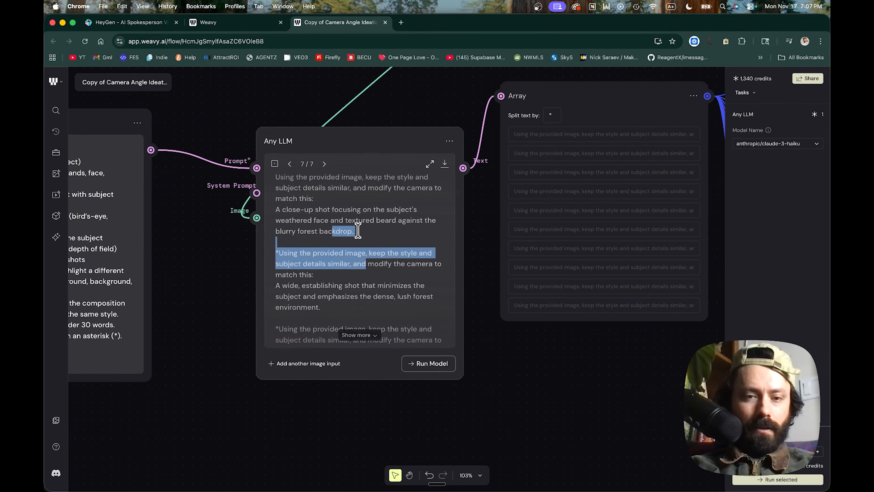
scroll(382, 269, left, 1)
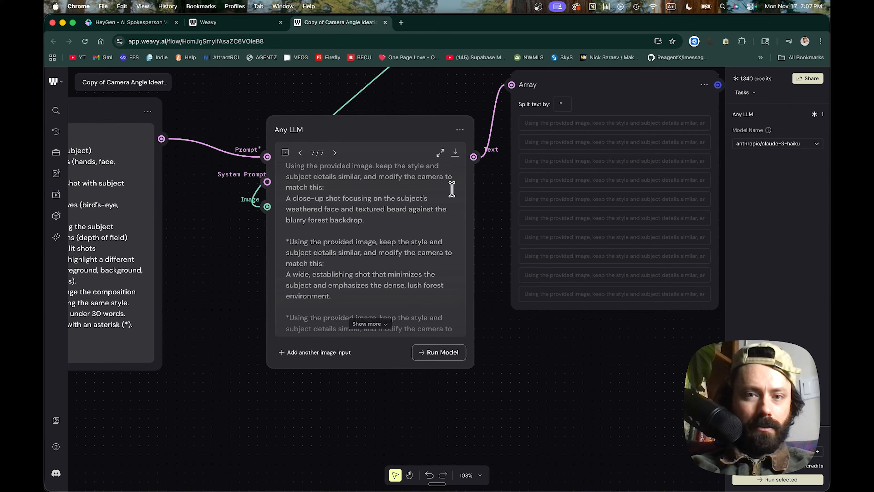
scroll(436, 179, up, 1)
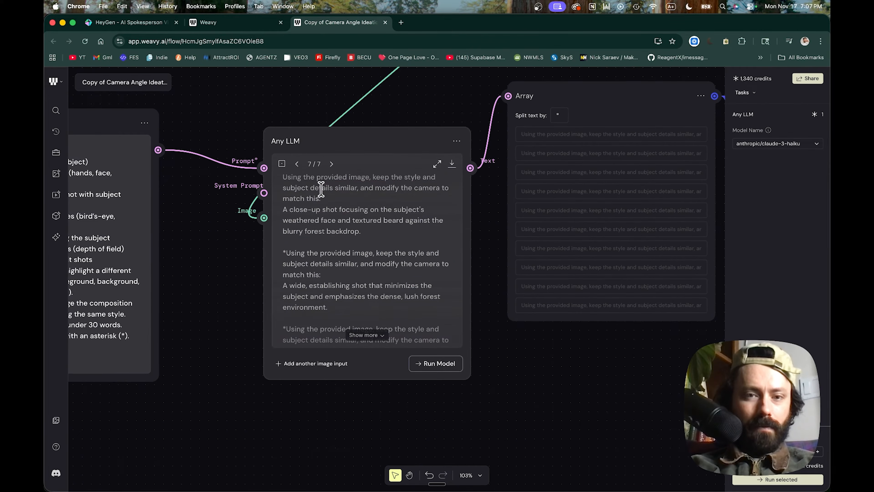
Step: Expand the Any LLM output to full length and read through all of its camera angle prompts
drag(322, 187, 369, 311)
click(372, 334)
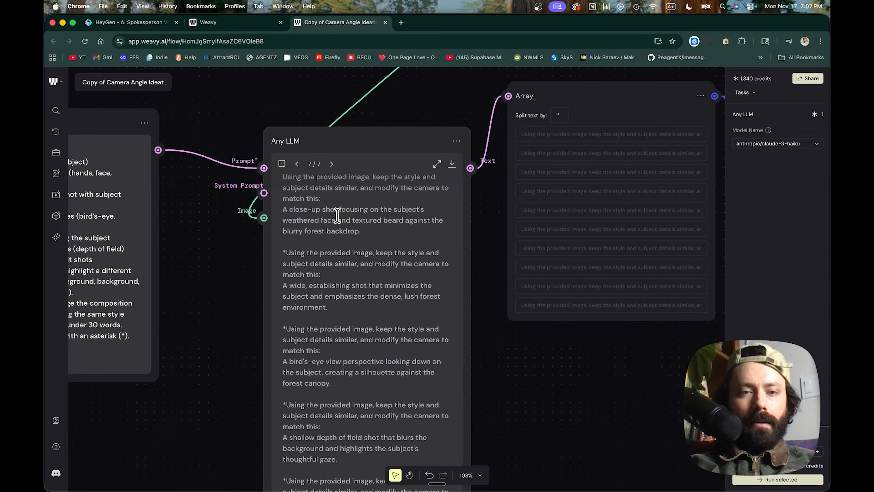
scroll(327, 264, down, 2)
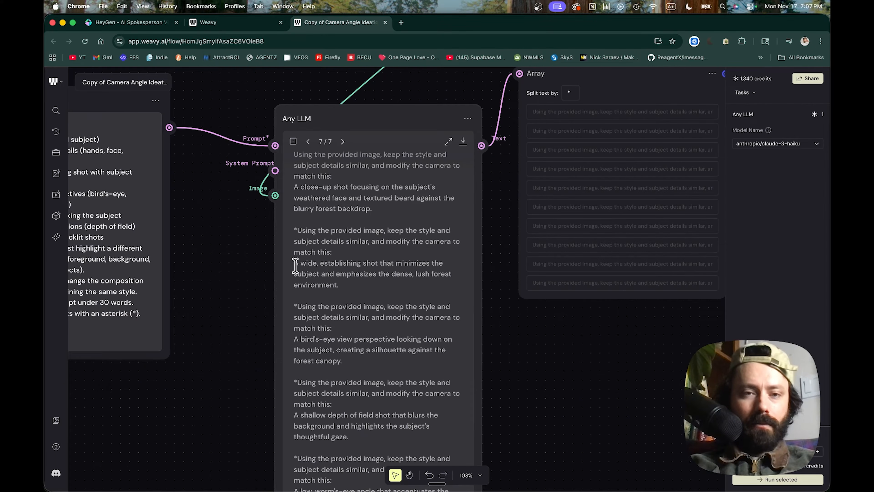
scroll(393, 300, down, 3)
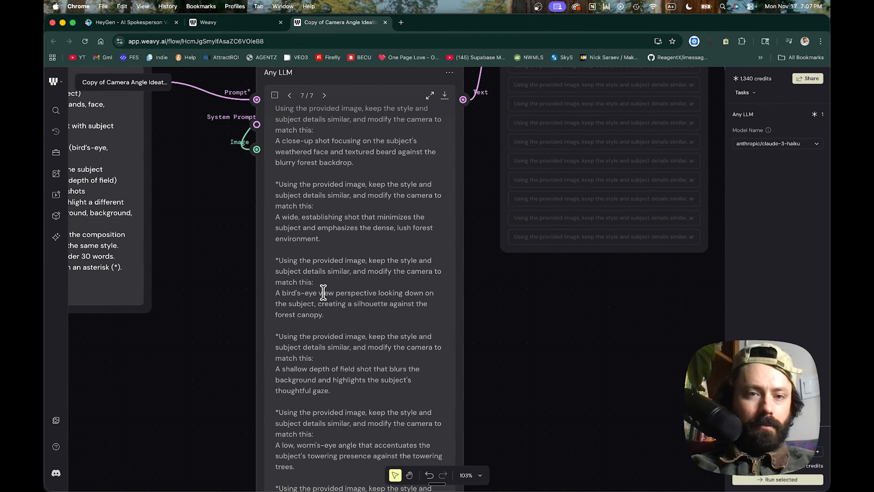
scroll(317, 220, down, 5)
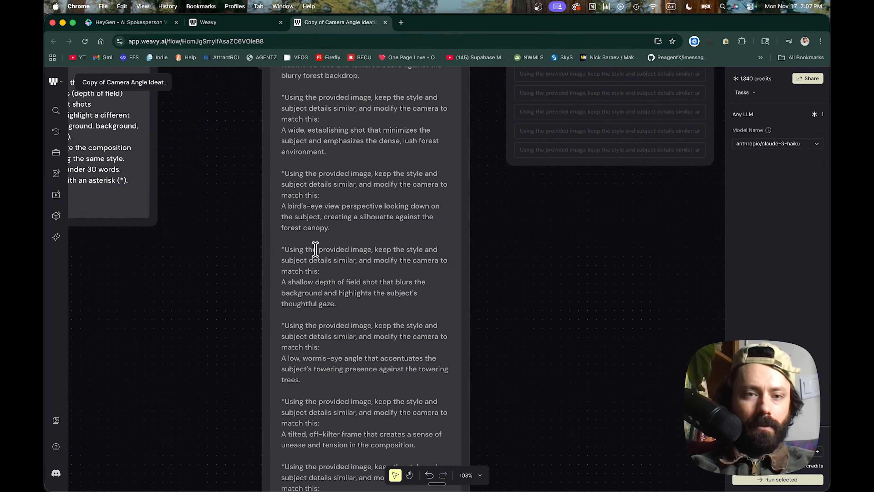
scroll(304, 340, down, 10)
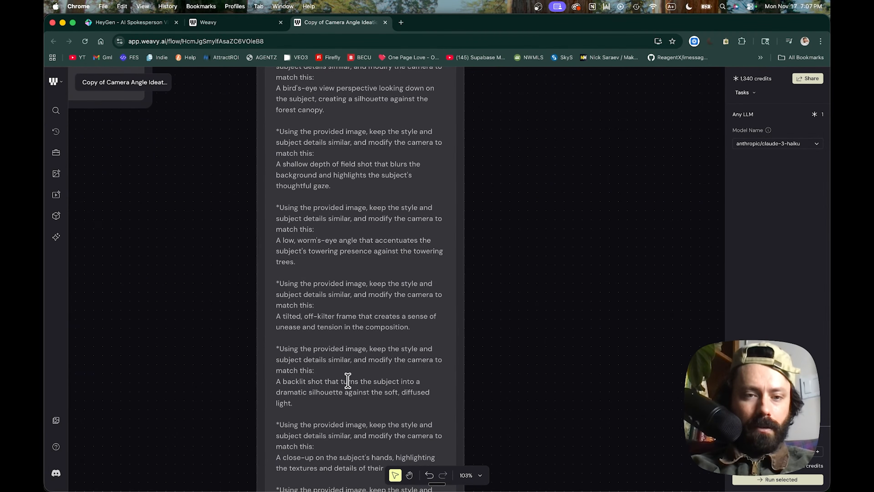
scroll(327, 380, down, 9)
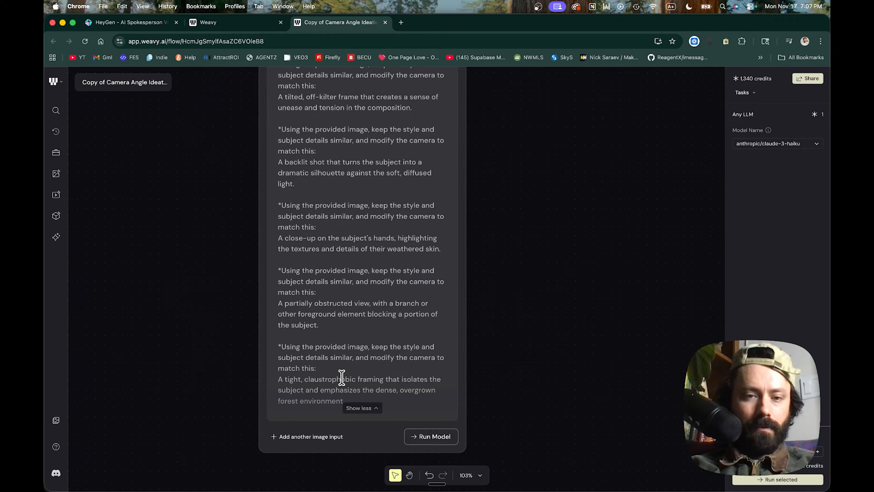
scroll(342, 377, down, 17)
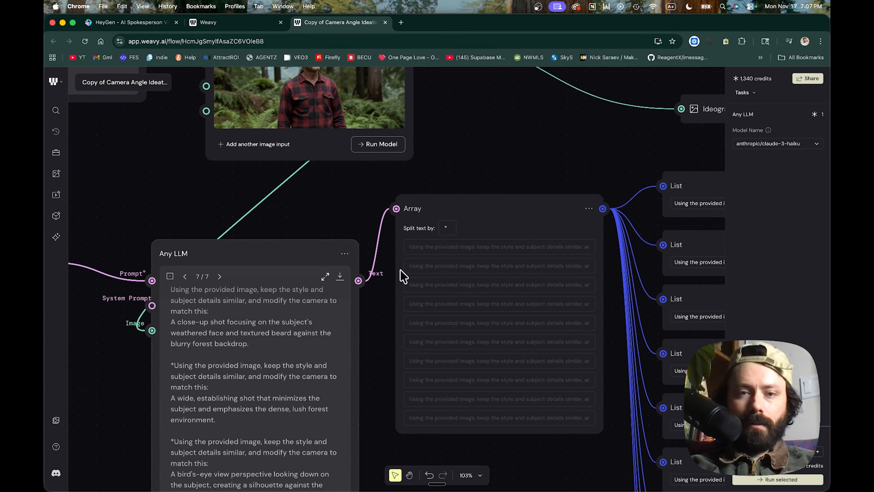
Step: Examine how the Array node passes the split prompts through the List nodes to the Gemini 2.5 Flash (Nano Banana) nodes
scroll(486, 293, right, 5)
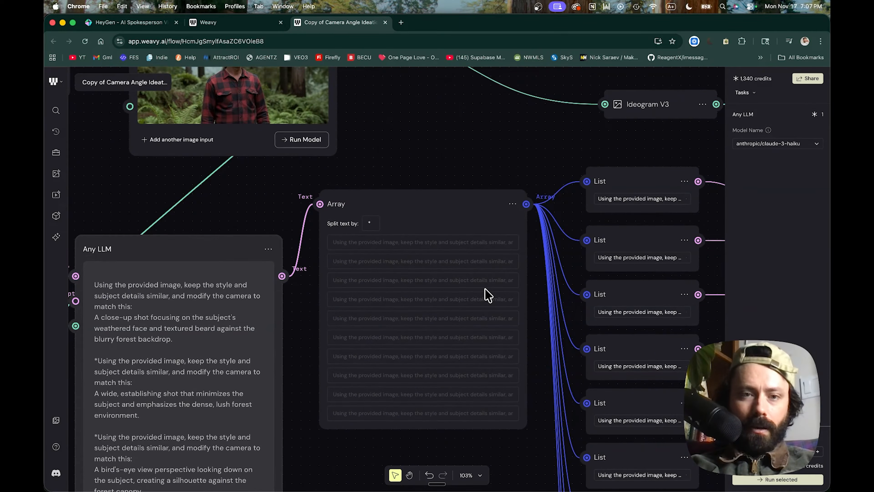
scroll(486, 293, down, 10)
scroll(365, 211, up, 4)
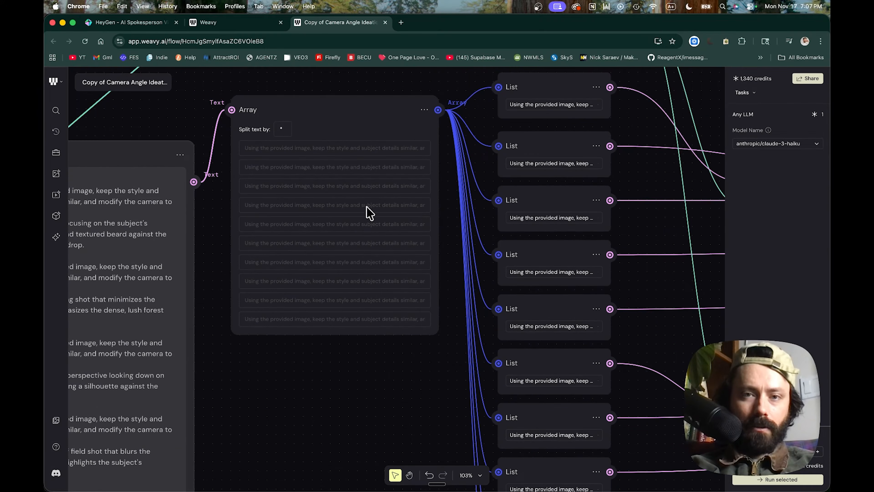
scroll(357, 234, right, 18)
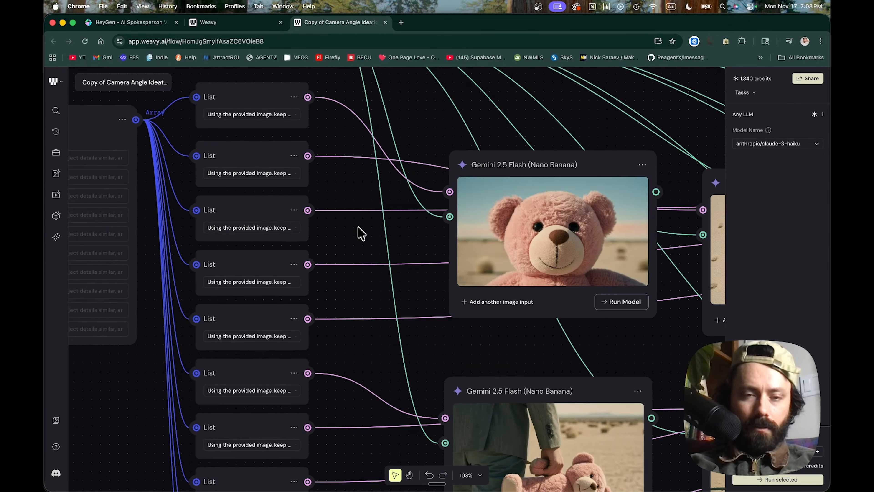
scroll(360, 234, down, 10)
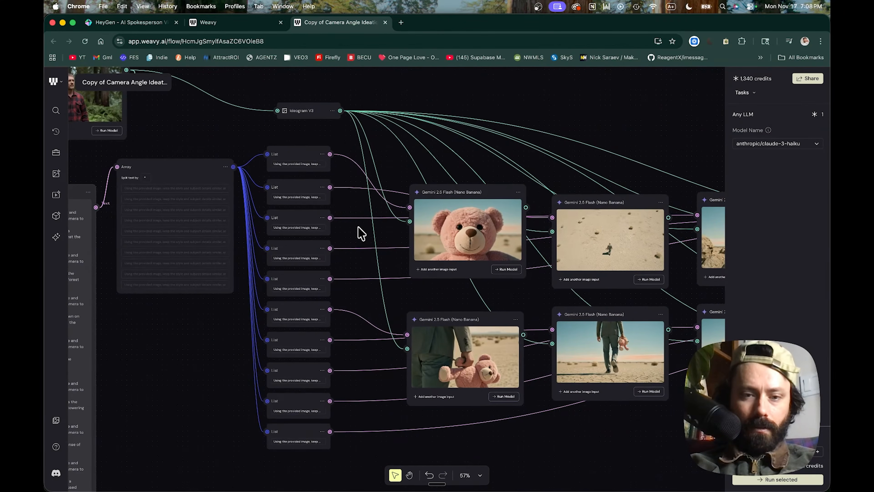
scroll(360, 233, right, 10)
scroll(360, 234, down, 4)
scroll(358, 234, down, 2)
scroll(410, 273, right, 6)
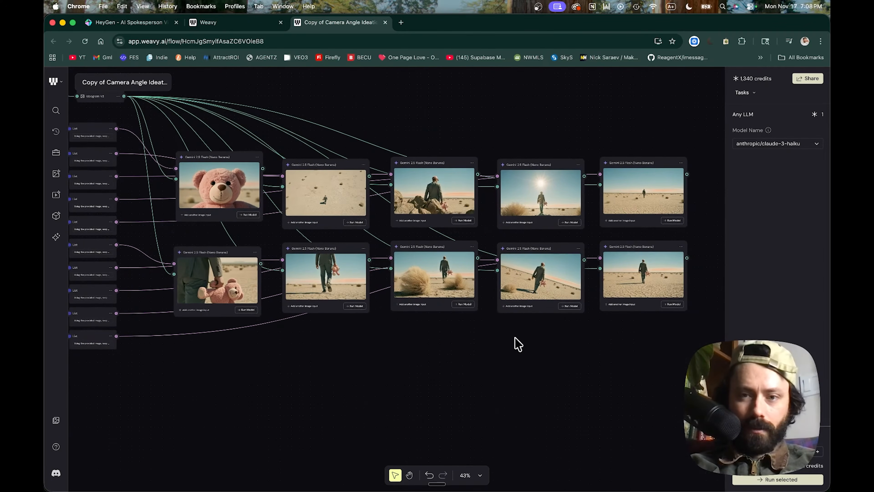
Step: Select all ten Gemini 2.5 Flash (Nano Banana) nodes and run them together on the new forest prompts
scroll(518, 344, up, 2)
drag(604, 376, 191, 174)
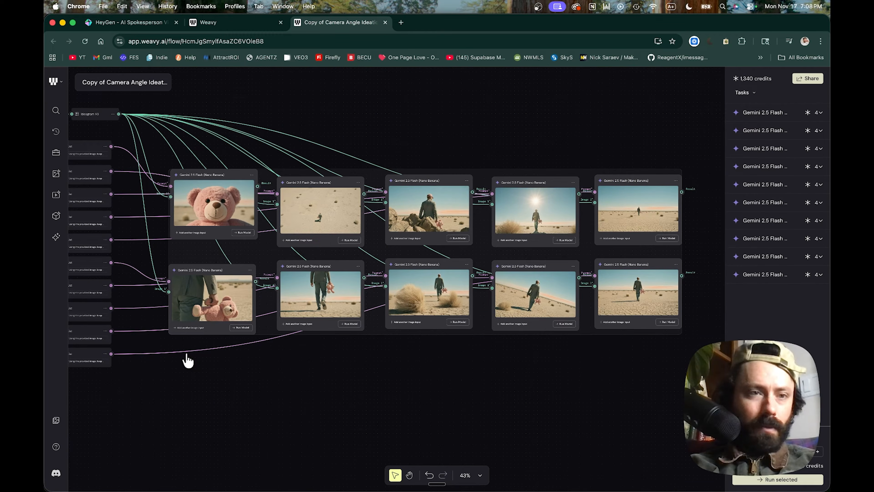
key(super+Return)
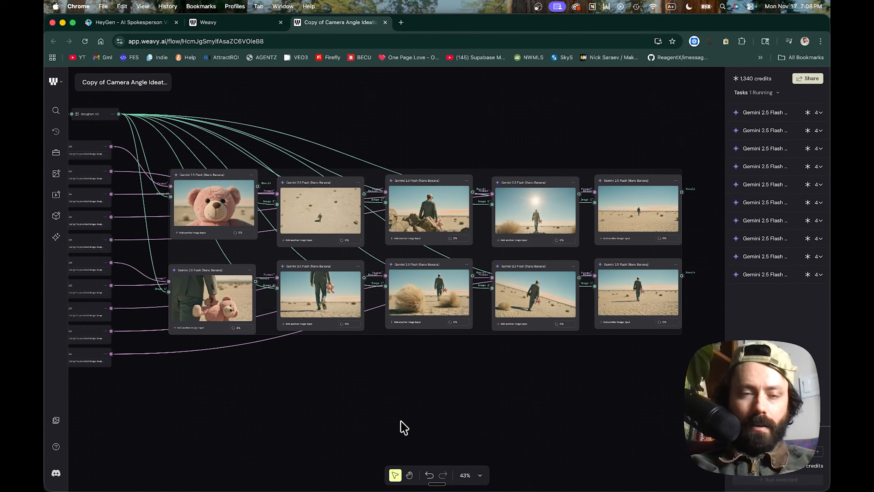
Step: Examine the workflow from the Image Prompt to the Gemini nodes while the camera angle images generate
scroll(403, 427, left, 8)
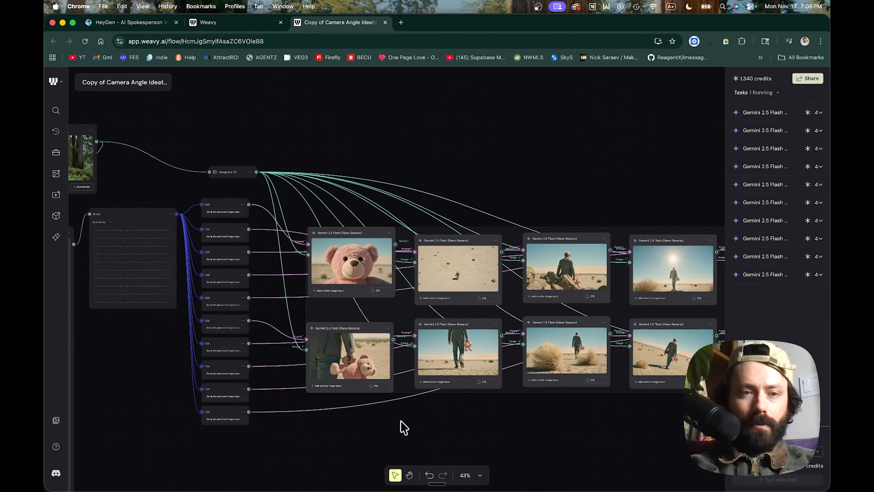
scroll(403, 427, left, 15)
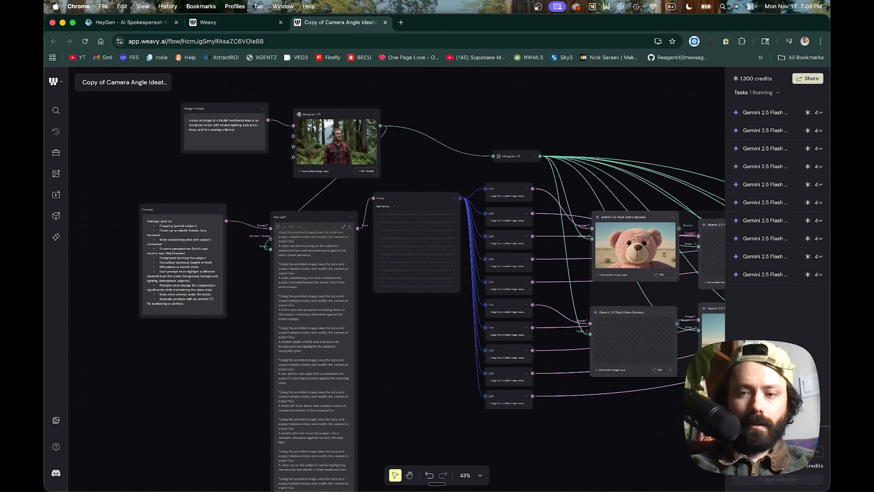
scroll(616, 448, right, 10)
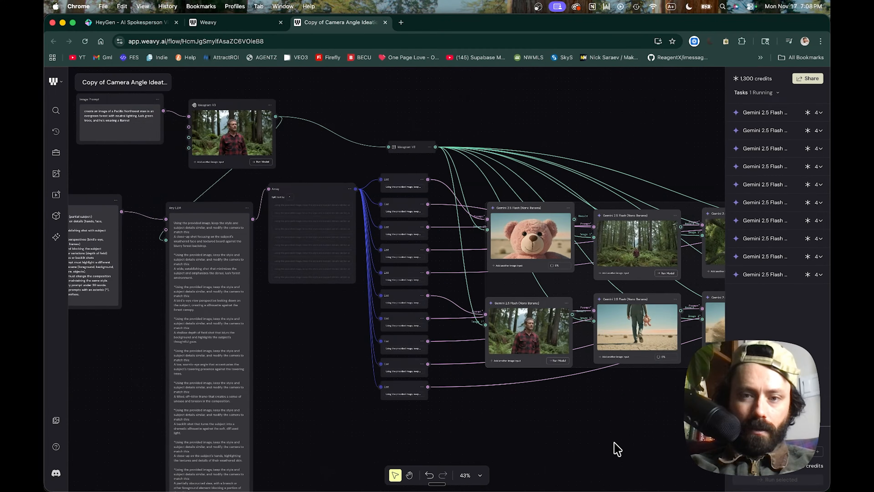
scroll(616, 448, right, 3)
scroll(616, 447, right, 3)
scroll(616, 448, left, 3)
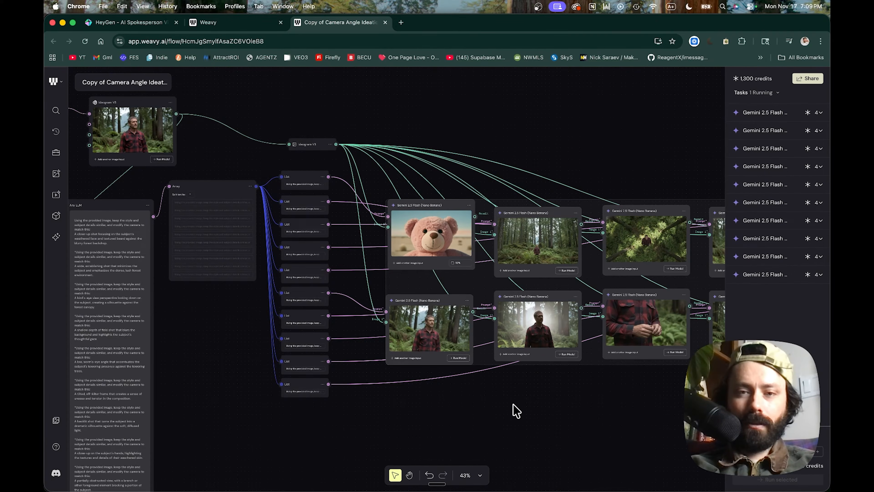
scroll(516, 410, right, 5)
scroll(516, 409, right, 1)
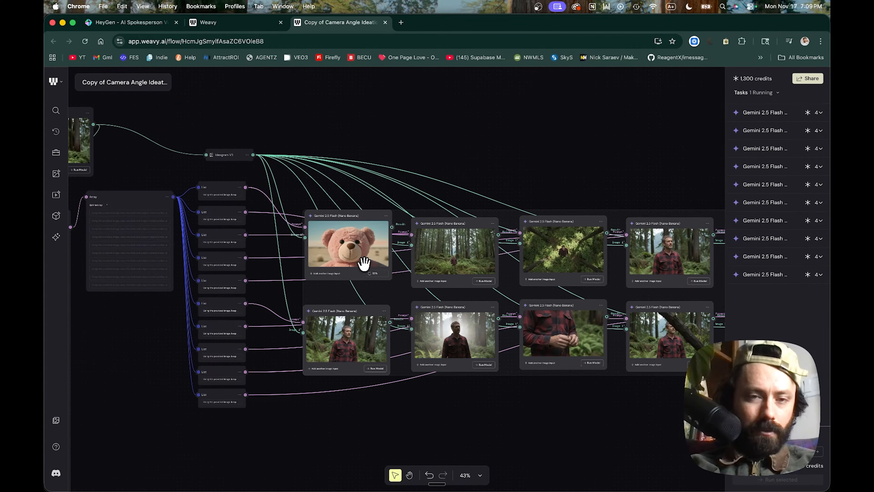
Step: Inspect the generated camera angle images in both rows of Gemini nodes at close range
scroll(364, 264, up, 5)
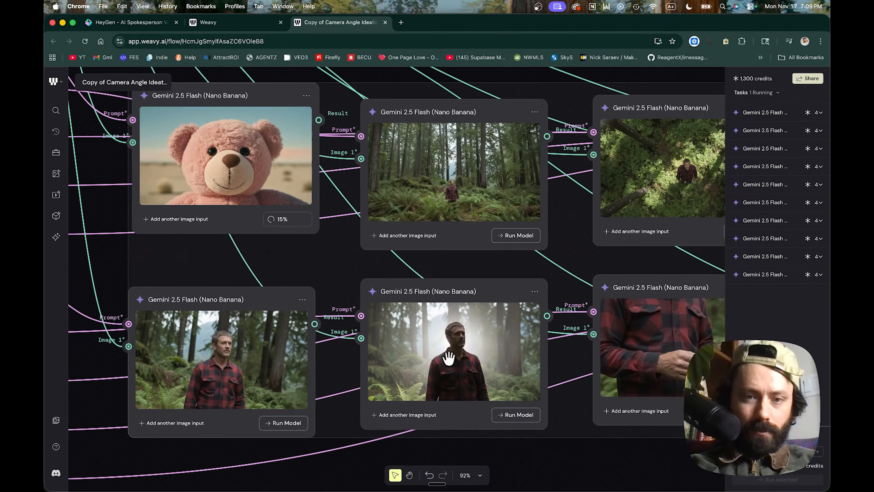
scroll(434, 193, right, 1)
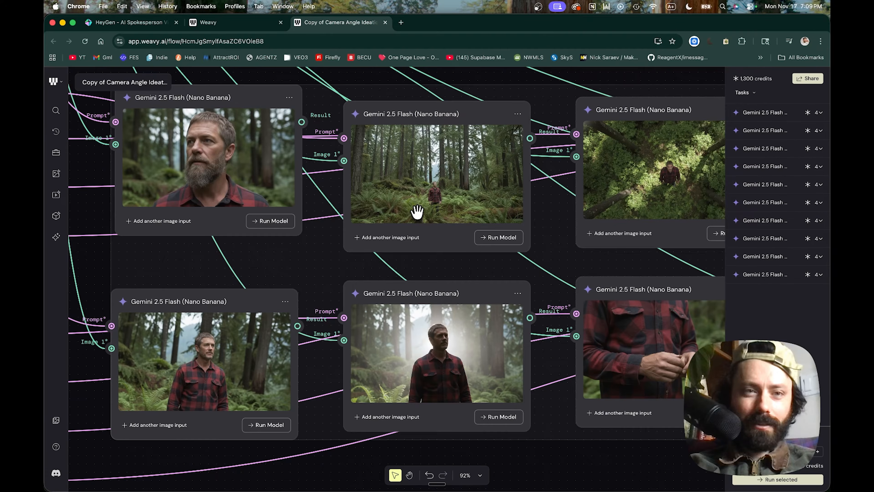
scroll(185, 165, right, 1)
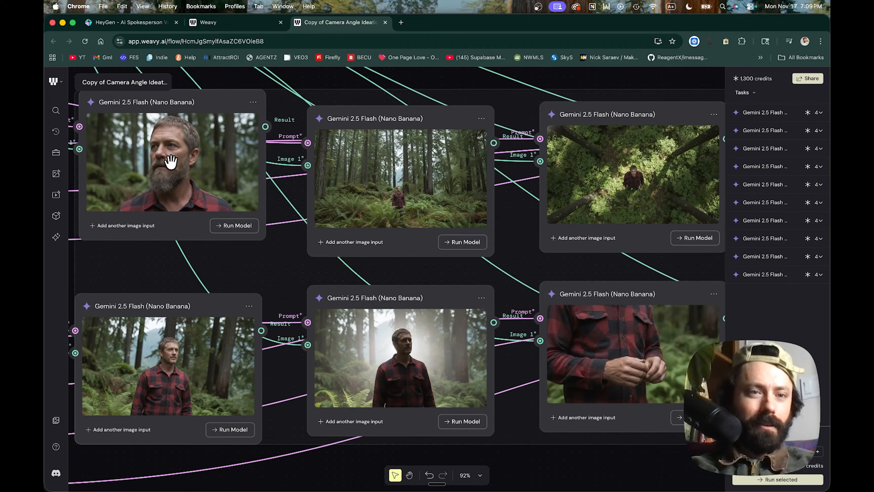
scroll(417, 221, right, 1)
scroll(417, 221, right, 2)
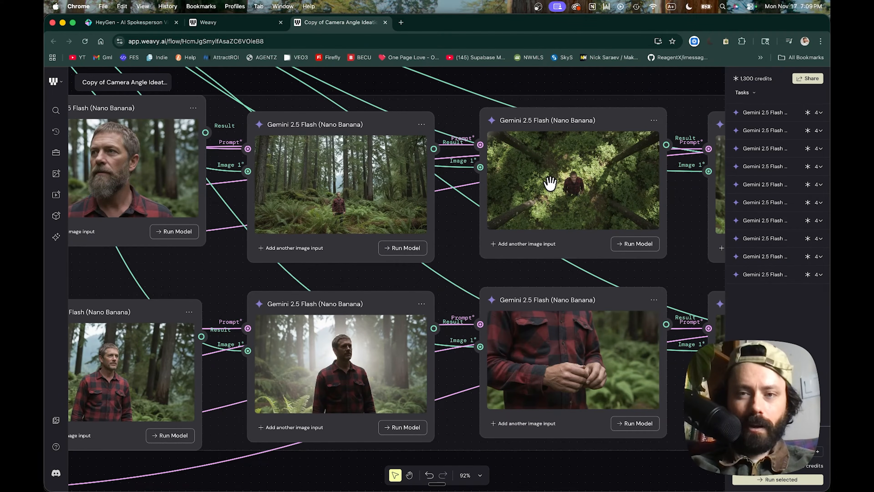
scroll(550, 182, right, 5)
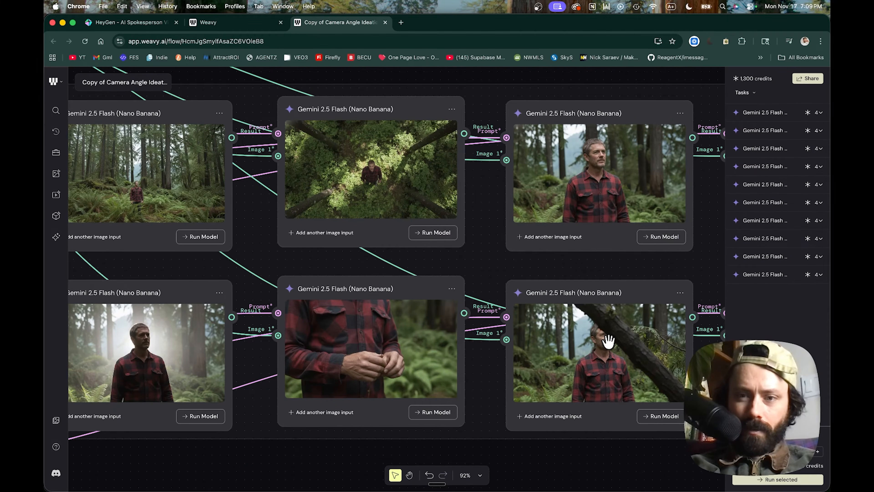
scroll(605, 342, right, 1)
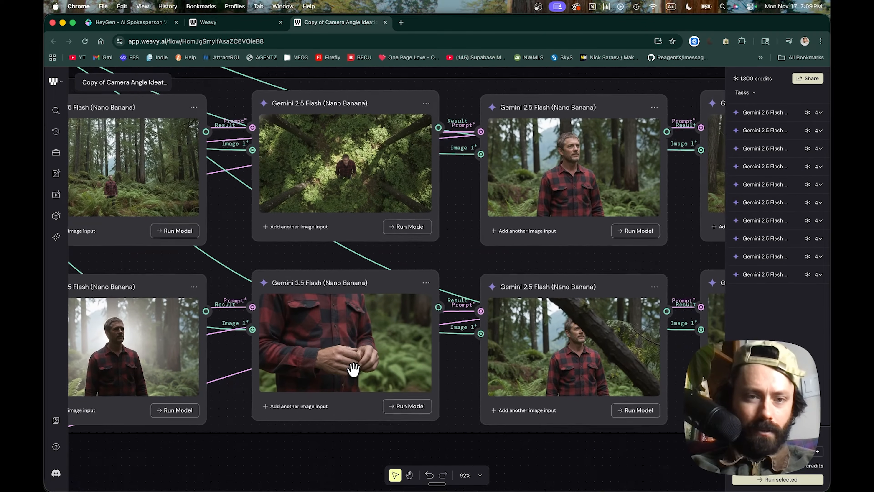
scroll(354, 369, down, 1)
scroll(370, 366, right, 2)
scroll(372, 367, right, 6)
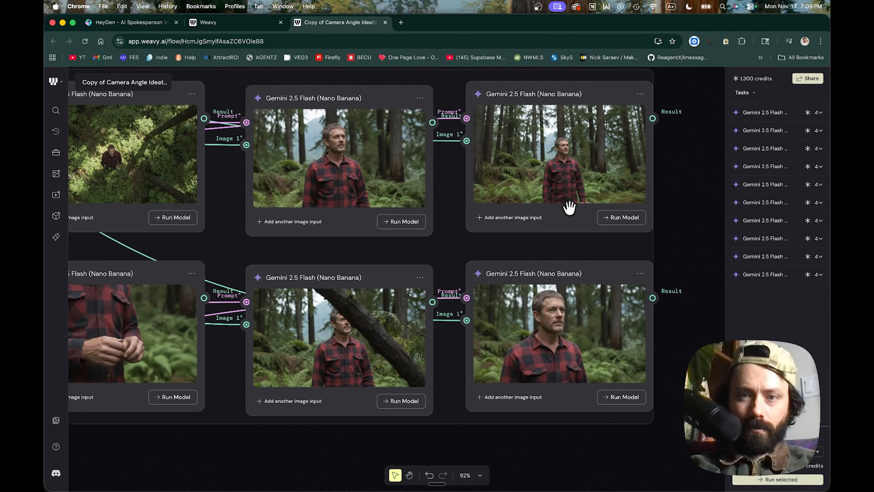
Step: Review the close-up, wide and backlit forest images again in the Gemini nodes beside the List nodes
scroll(325, 264, left, 15)
scroll(255, 298, down, 2)
scroll(254, 298, right, 2)
scroll(256, 298, left, 6)
scroll(256, 298, down, 1)
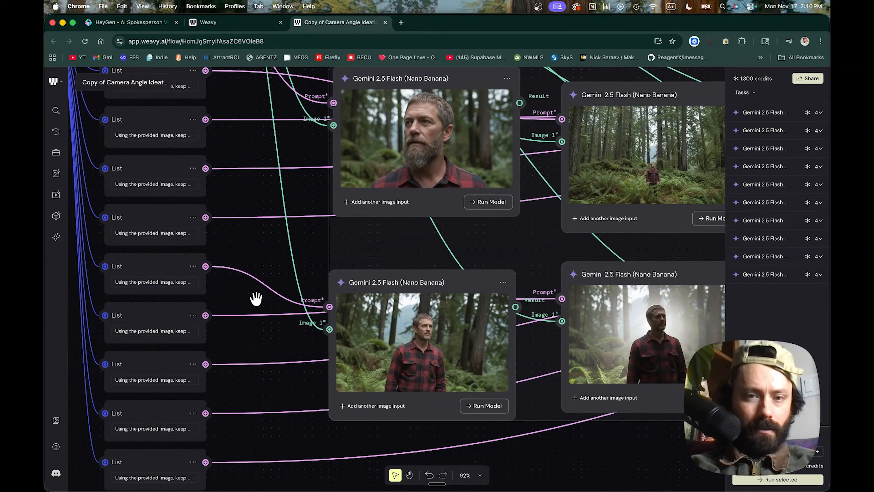
scroll(255, 299, right, 4)
scroll(255, 298, up, 1)
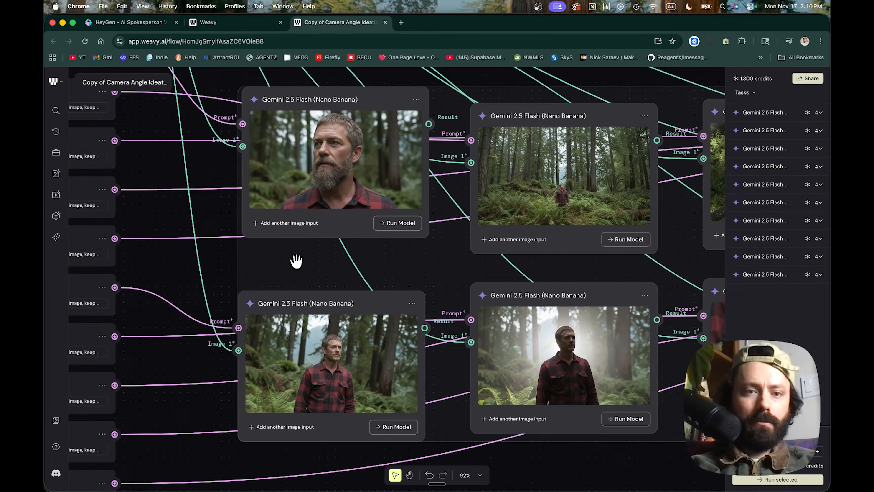
scroll(265, 255, right, 2)
scroll(265, 255, up, 1)
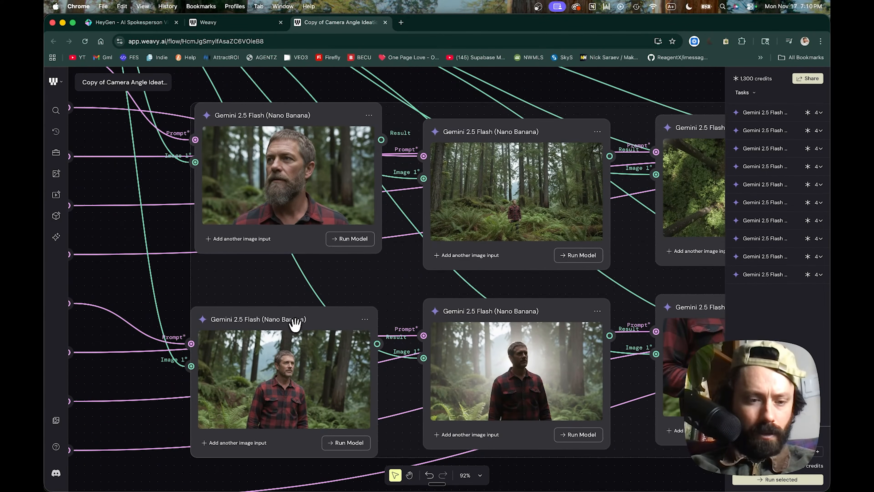
scroll(361, 322, right, 2)
scroll(361, 321, down, 1)
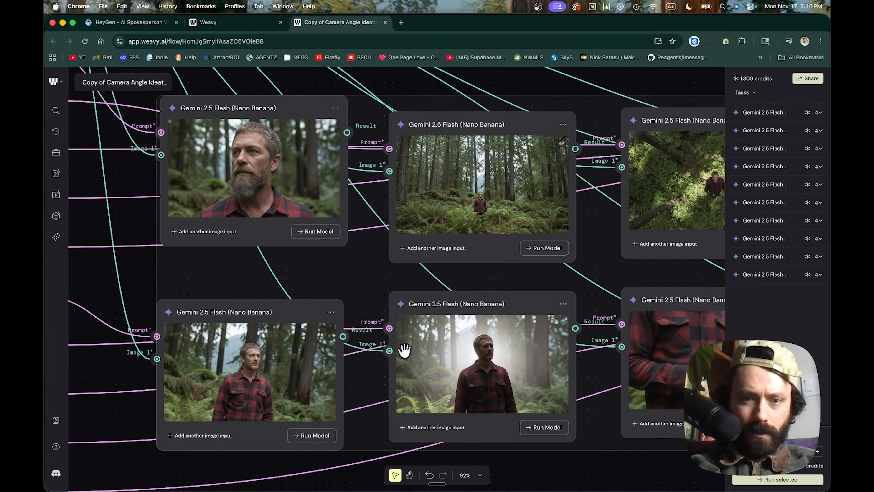
Step: Rerun the Gemini nodes for the face close-up, the backlit shot and the bird's-eye view individually
click(409, 476)
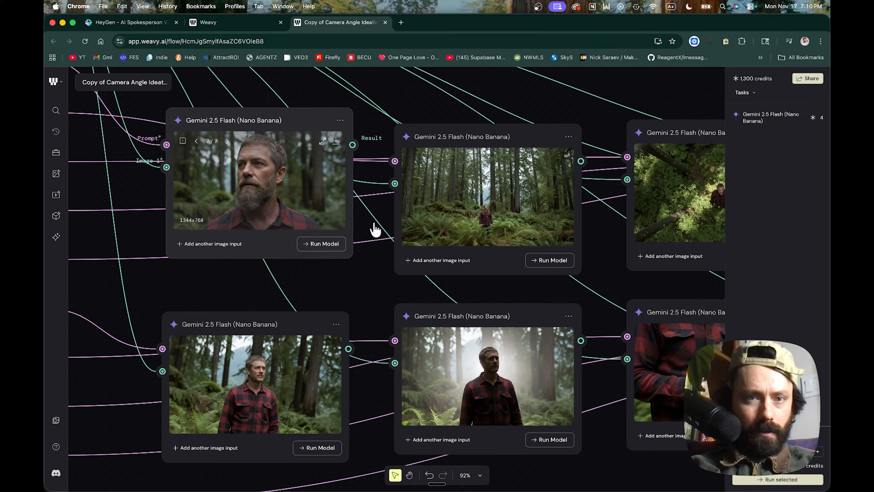
click(502, 314)
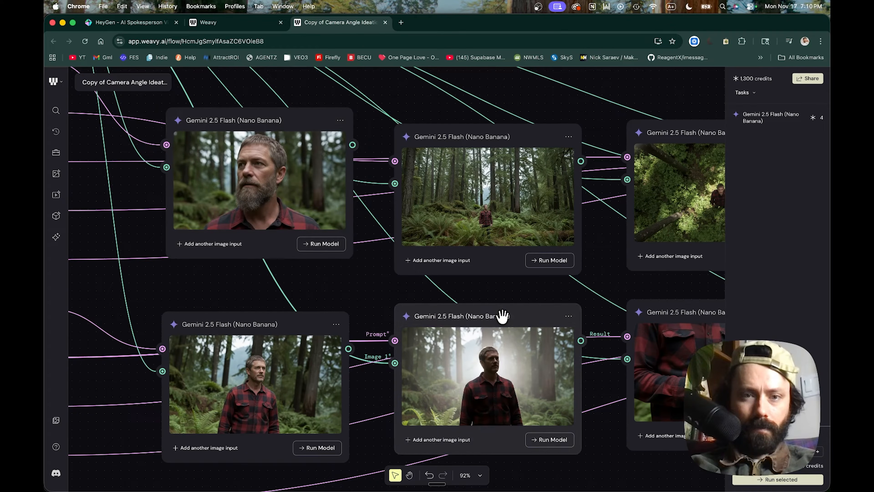
click(319, 244)
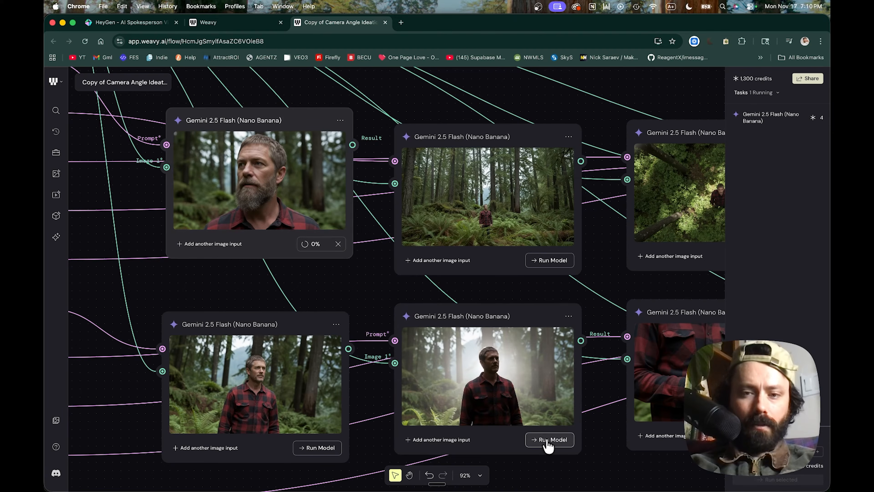
click(551, 440)
scroll(551, 379, right, 5)
click(556, 257)
Step: Browse the hands close-up's earlier result, and rerun the Gemini node with the branch blocking the man
scroll(499, 254, right, 6)
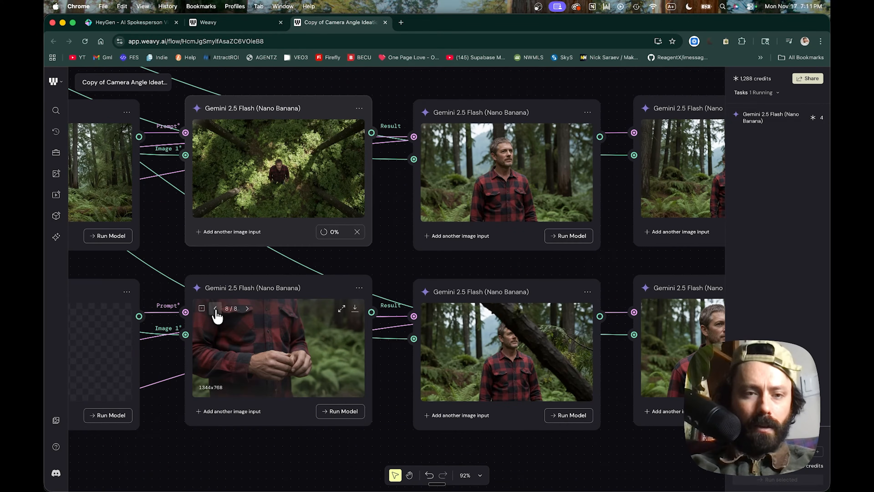
click(215, 309)
click(247, 308)
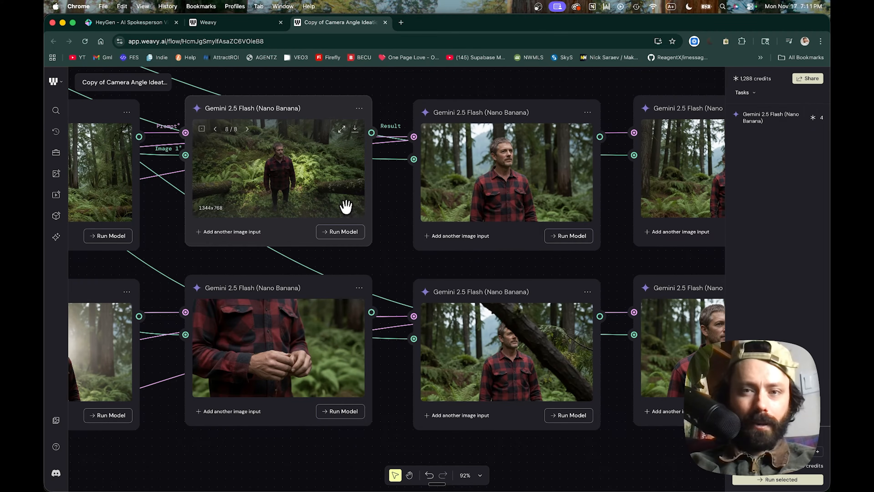
scroll(344, 205, right, 3)
click(512, 416)
scroll(542, 286, right, 5)
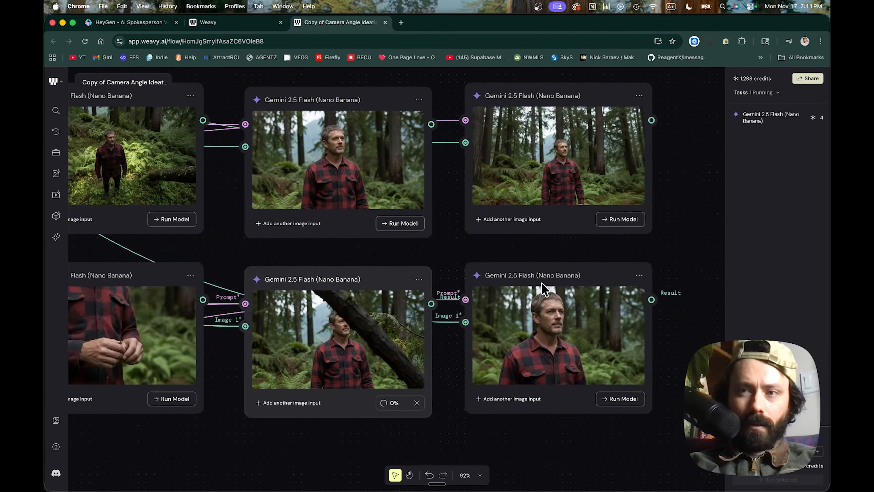
Step: Compare the rerun branch, bird's-eye, backlit and face close-up images with the other camera angles
scroll(544, 288, up, 2)
scroll(543, 288, left, 2)
scroll(543, 288, left, 3)
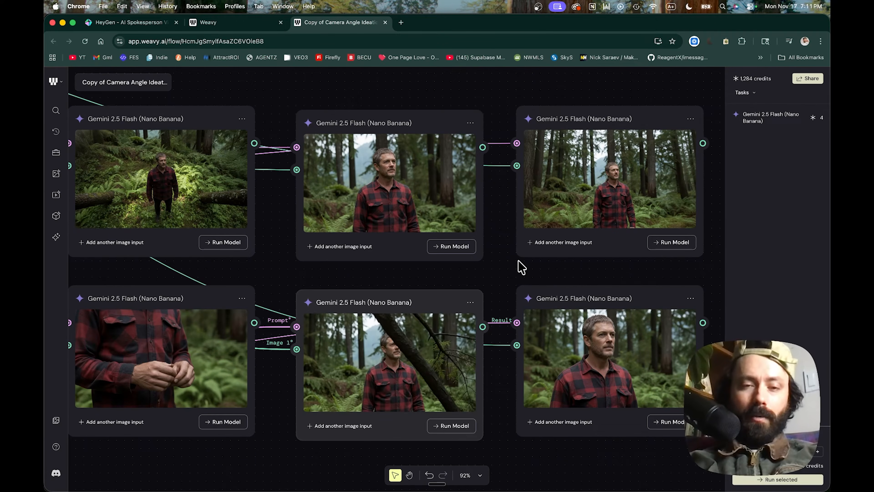
scroll(432, 371, left, 5)
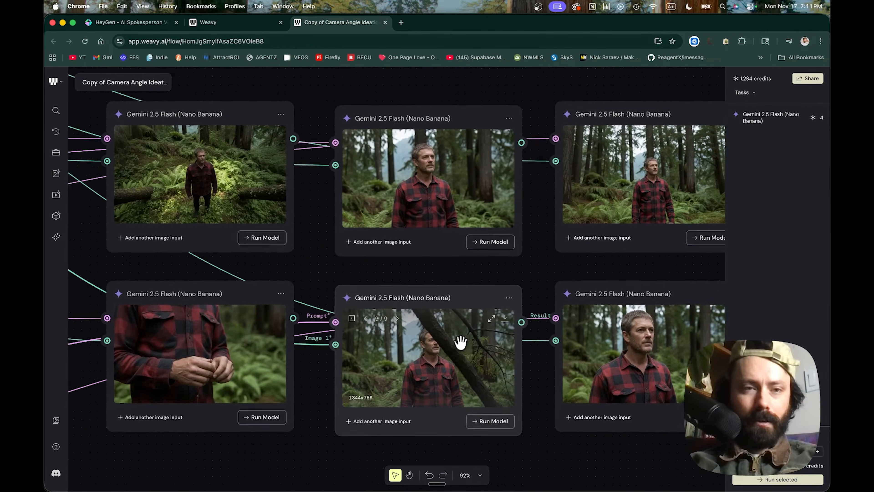
scroll(460, 340, left, 10)
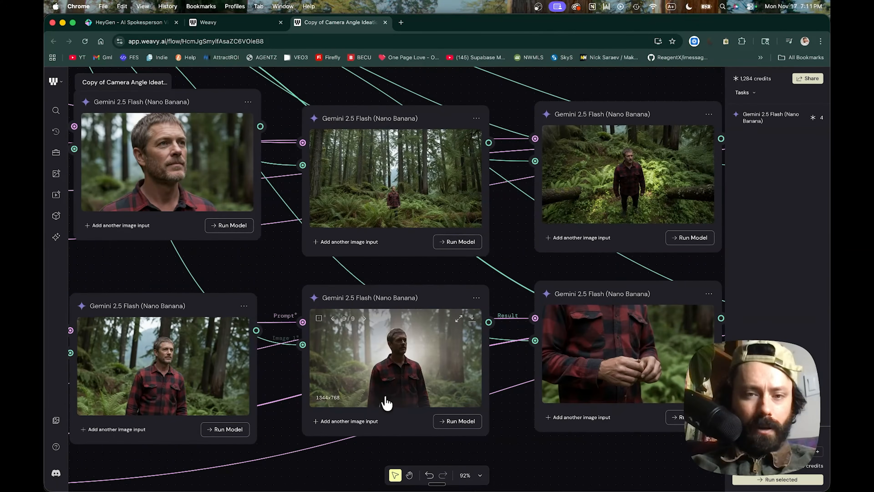
scroll(398, 371, left, 4)
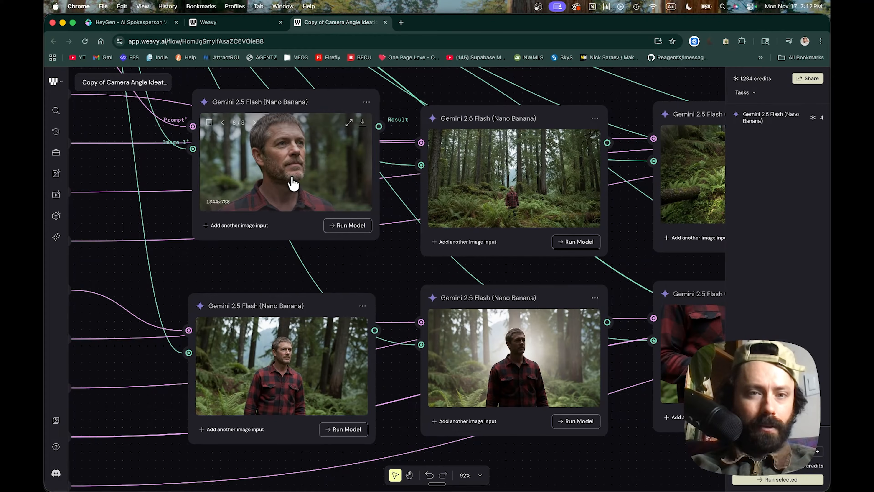
Step: Read the Prompt node's requirements for the 10 image prompts and compare them with the Any LLM output
scroll(293, 183, down, 10)
scroll(470, 363, left, 8)
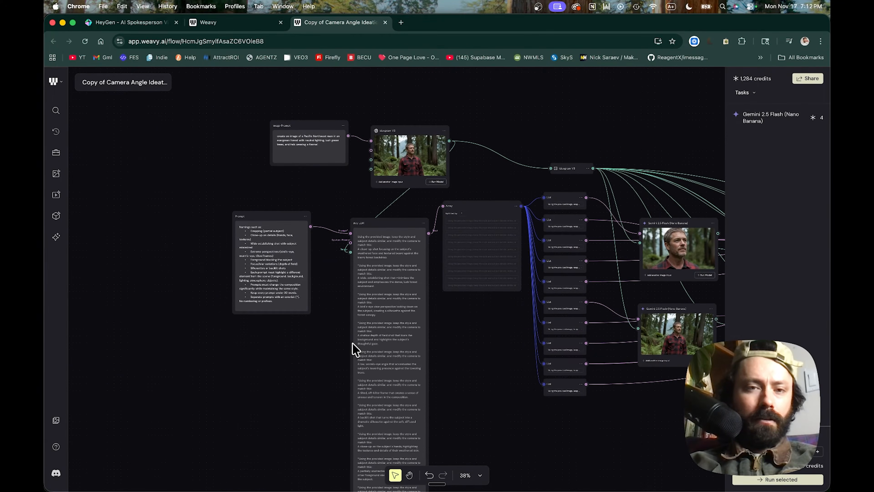
scroll(355, 350, up, 12)
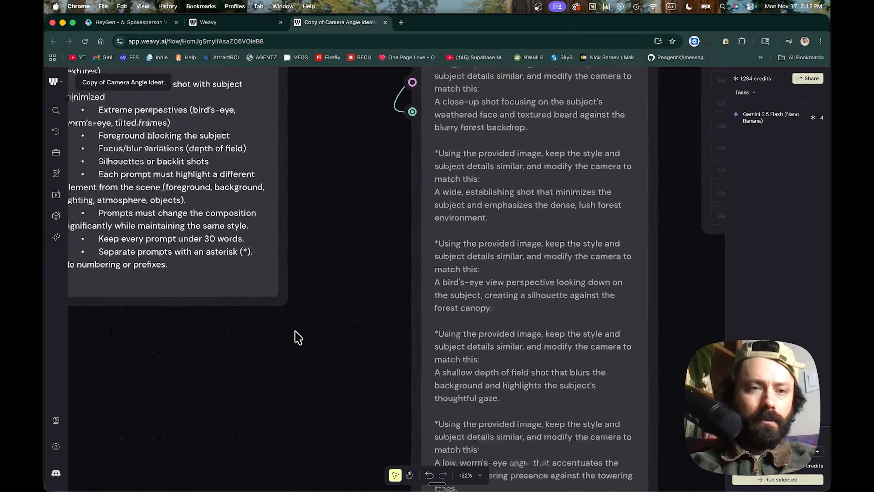
drag(240, 284, 201, 270)
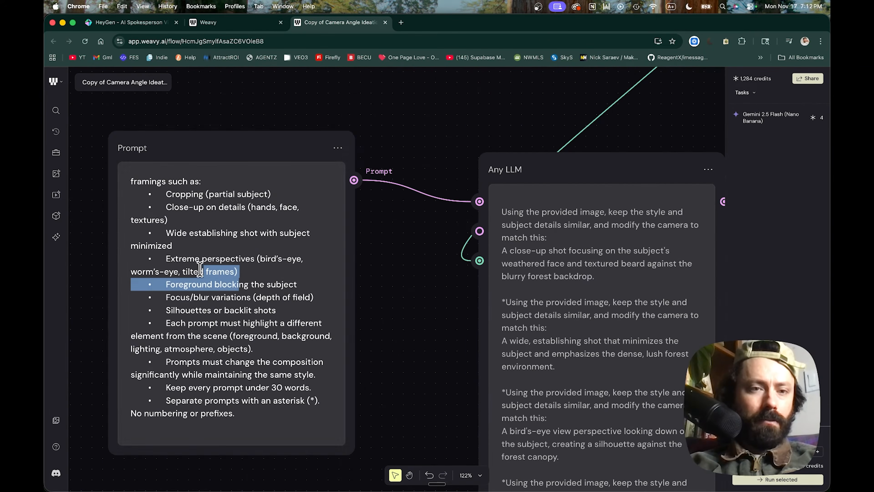
click(194, 258)
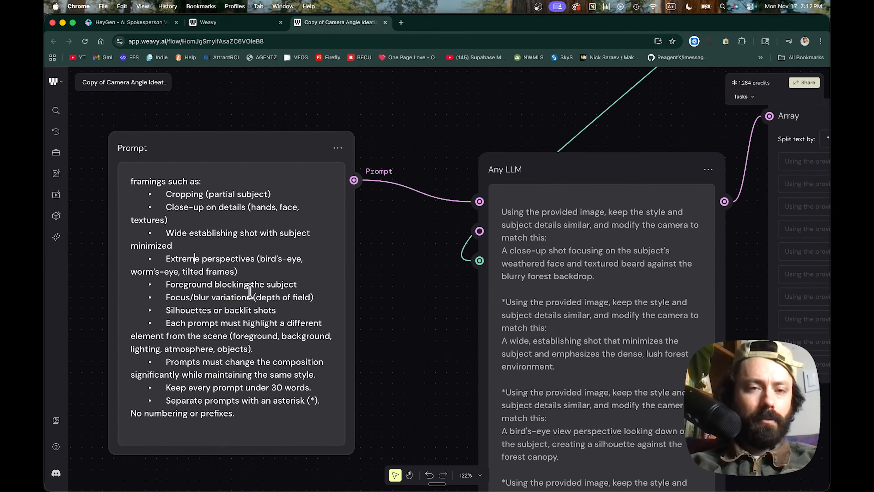
scroll(250, 291, up, 10)
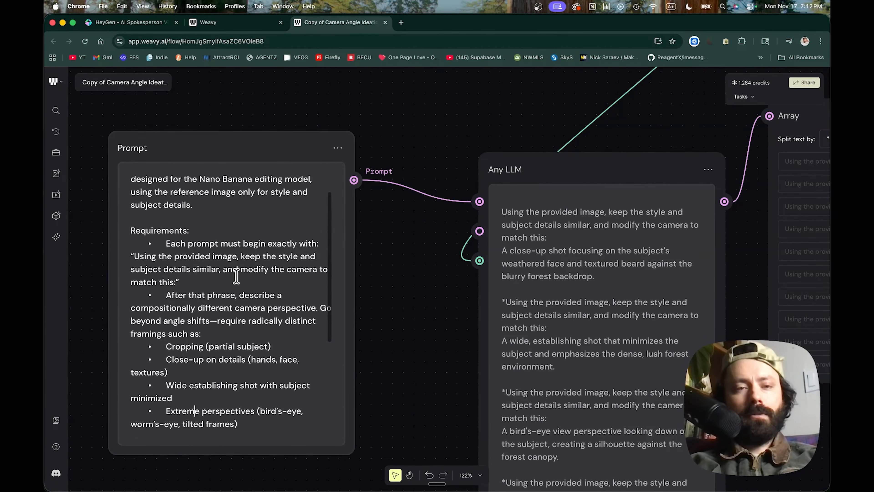
scroll(237, 276, up, 2)
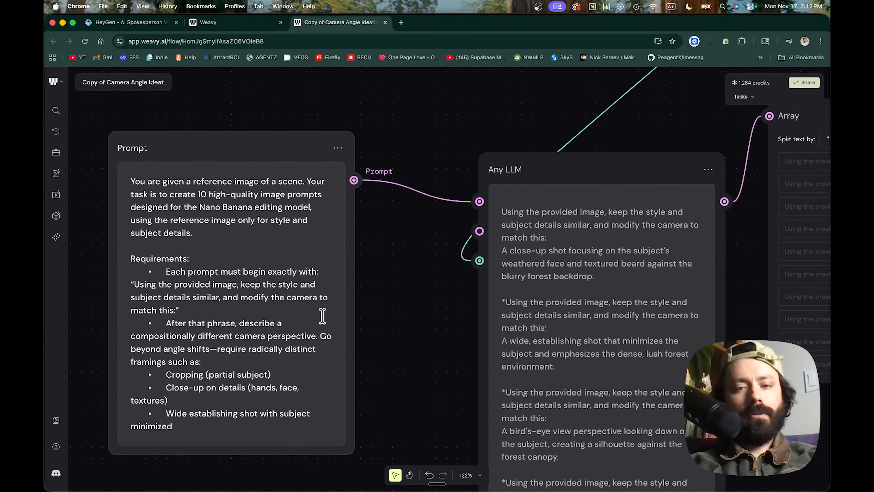
scroll(530, 279, right, 4)
scroll(502, 278, down, 3)
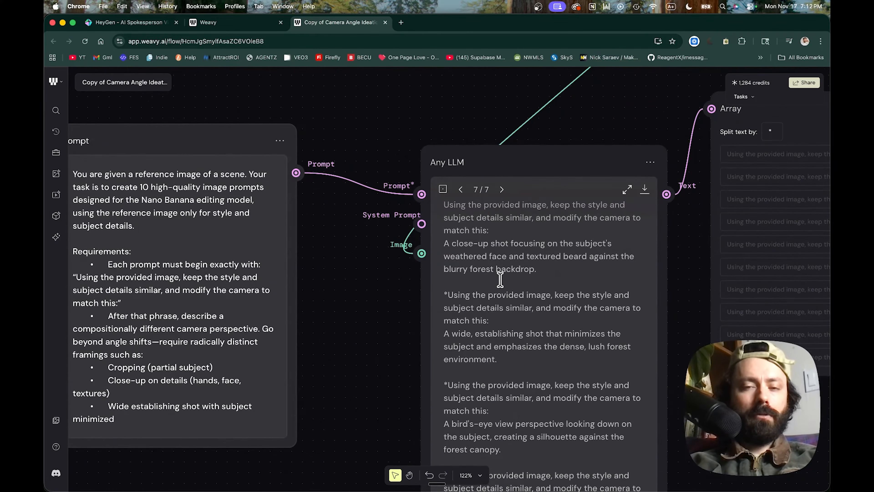
Step: Try to delete the separator and opening phrase of the bird's-eye prompt in the Any LLM output, and undo the deletion
scroll(501, 278, right, 3)
scroll(475, 267, down, 5)
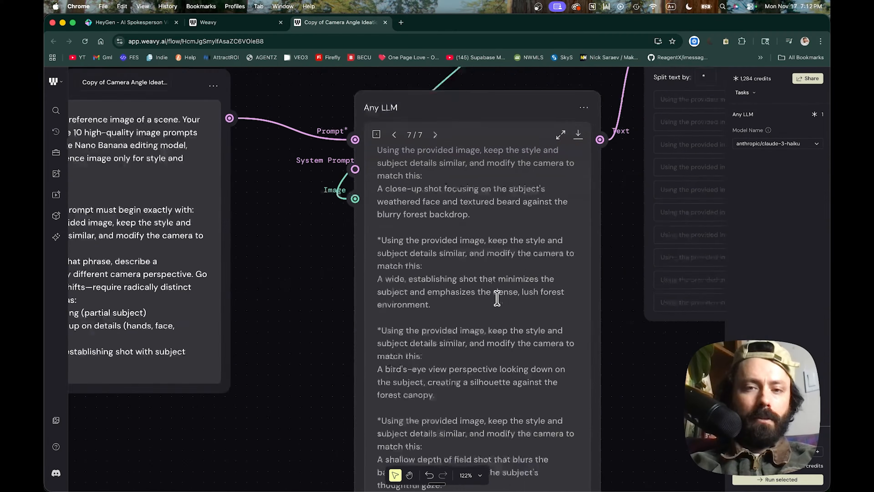
drag(473, 267, 419, 224)
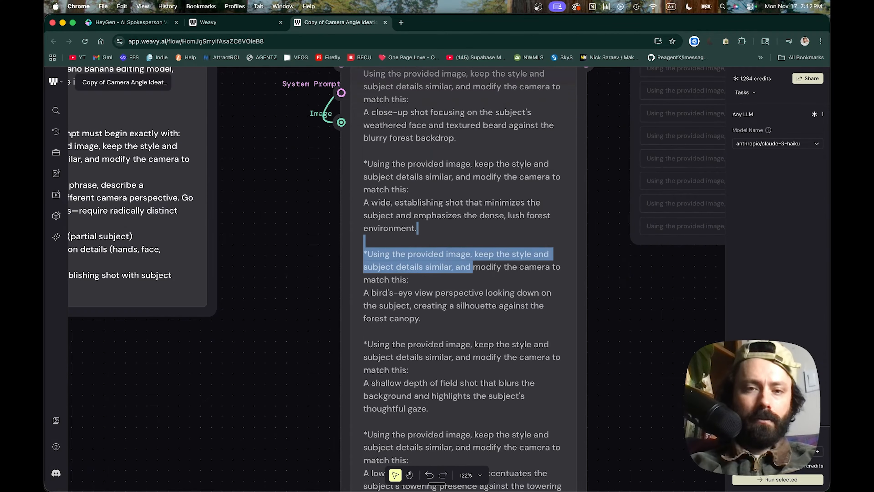
key(BackSpace)
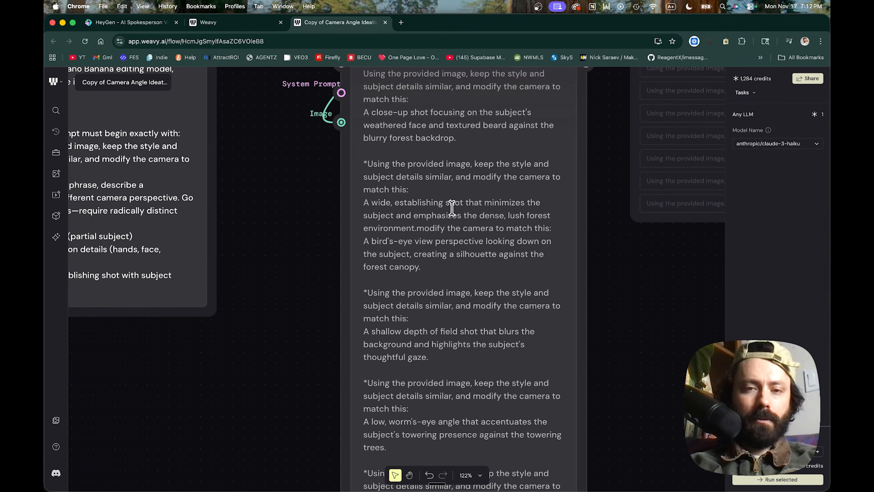
key(super+z)
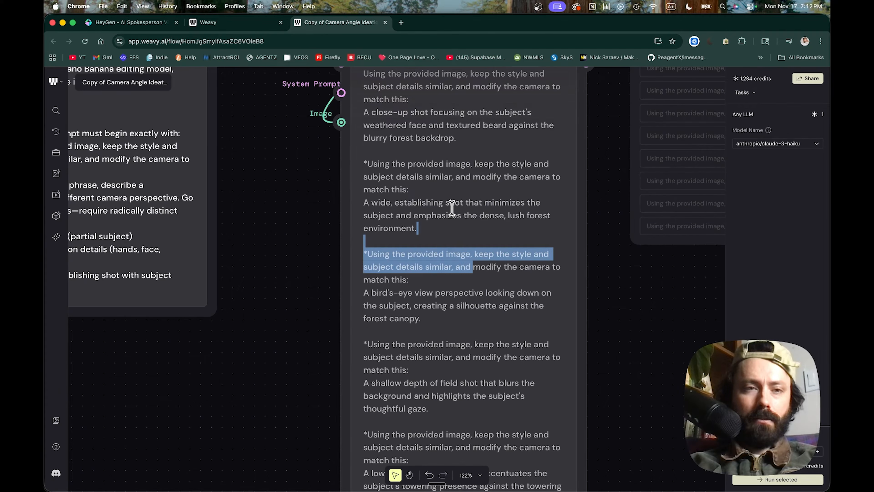
scroll(381, 191, up, 2)
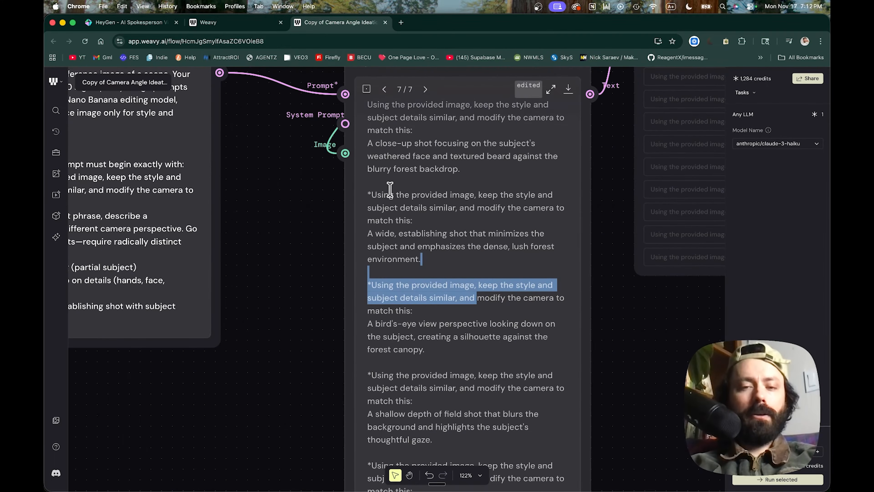
click(365, 269)
Step: Examine how the Array node splits the Any LLM prompts at the asterisk and passes them to the List nodes
scroll(447, 306, down, 5)
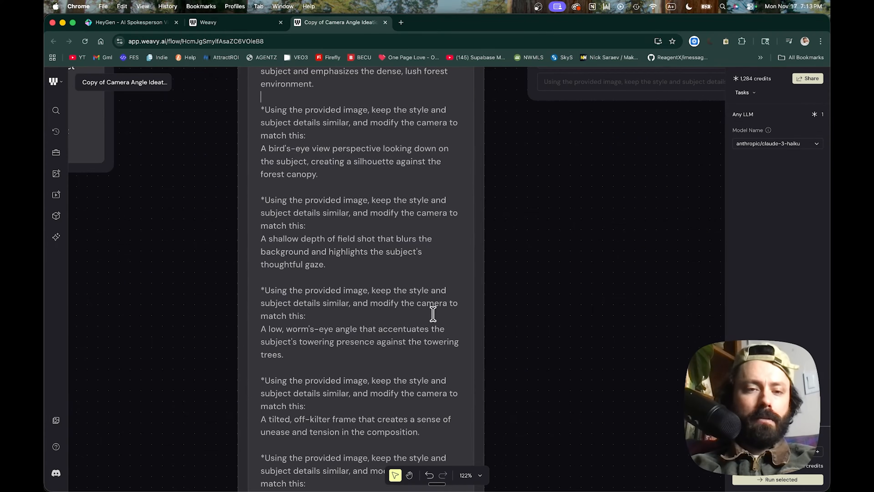
scroll(367, 345, right, 1)
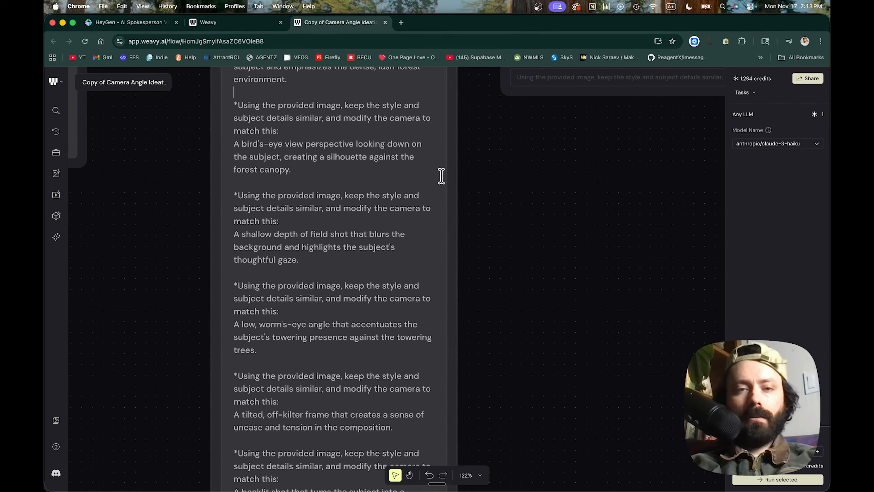
scroll(567, 196, down, 6)
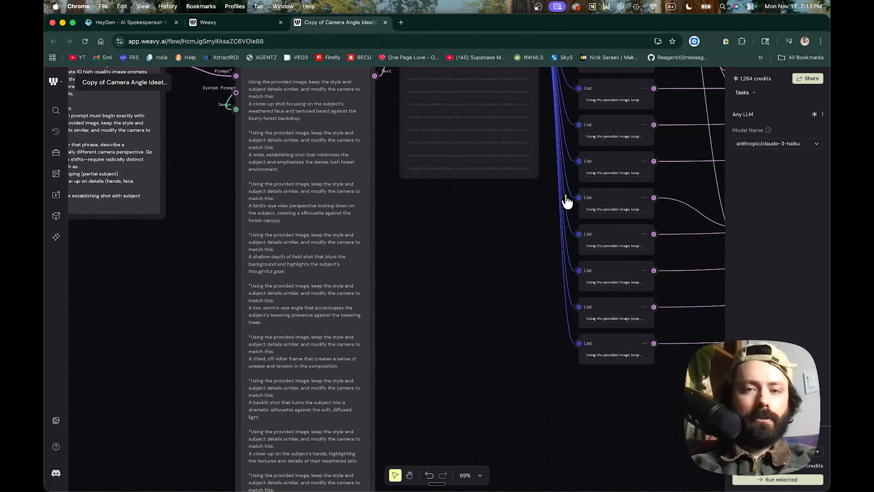
scroll(565, 200, right, 2)
scroll(567, 200, up, 6)
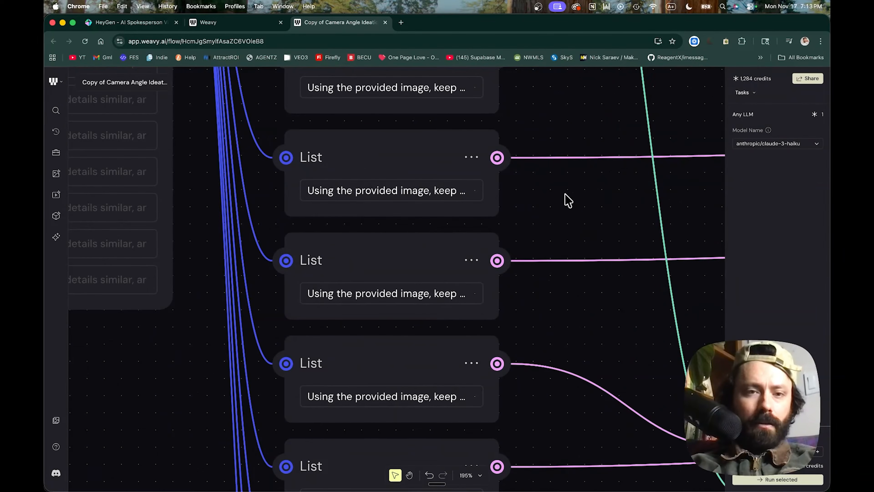
scroll(567, 199, left, 5)
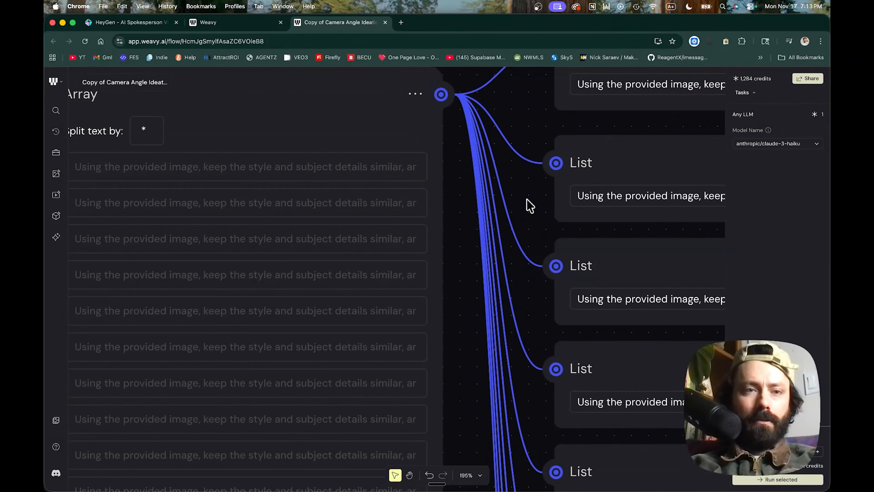
scroll(333, 218, down, 3)
scroll(335, 217, left, 3)
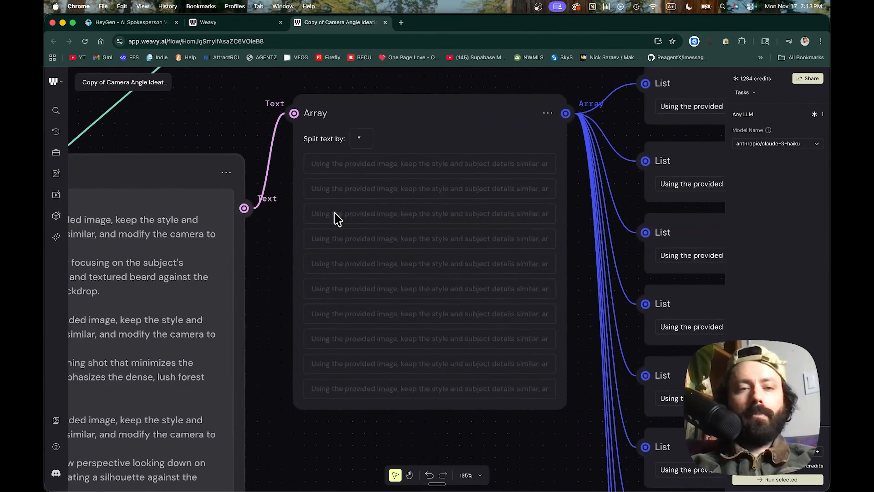
scroll(320, 219, left, 3)
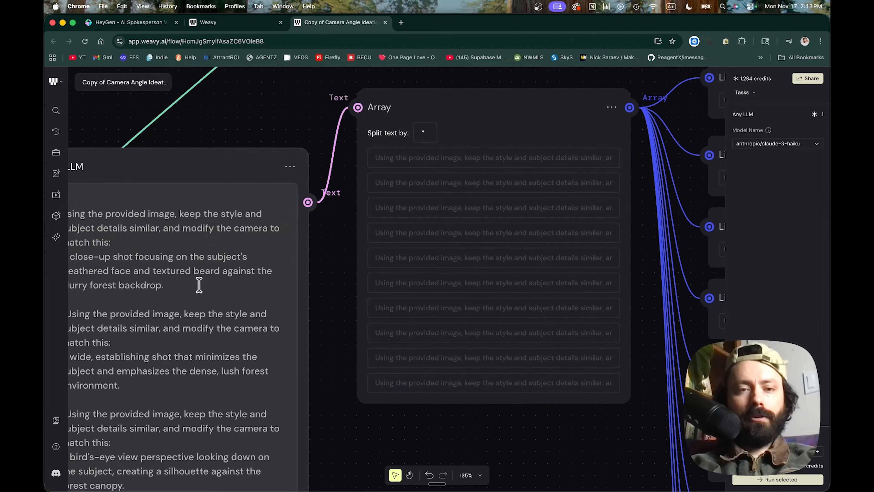
scroll(496, 240, right, 4)
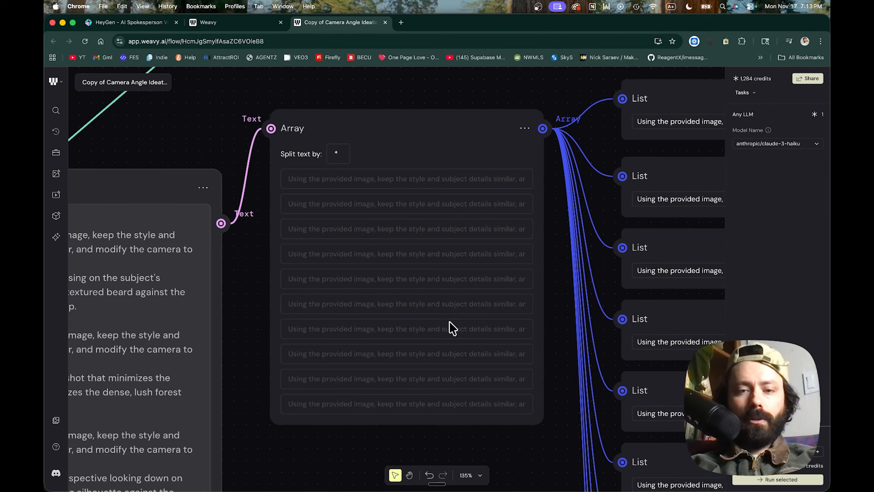
Step: Add a List Selector node above the existing List nodes, between the Array and Ideogram V3 nodes
scroll(429, 219, right, 5)
scroll(429, 220, right, 2)
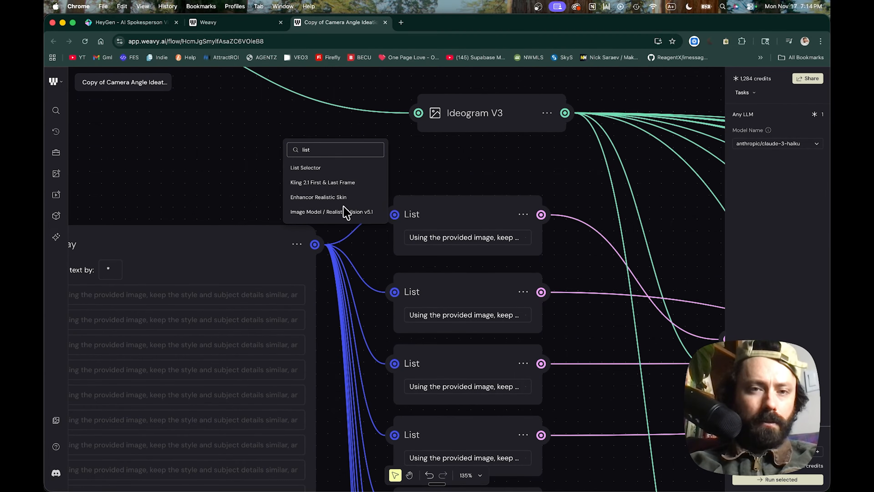
click(327, 168)
drag(328, 158, 322, 145)
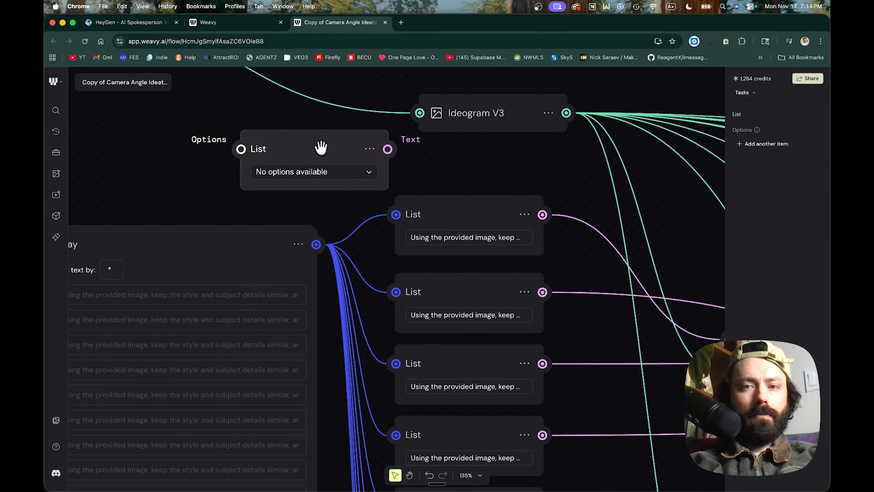
Step: Add an Array node in empty canvas space and connect its output to the new List node's Options input
scroll(321, 147, left, 4)
scroll(320, 147, up, 1)
scroll(321, 147, left, 1)
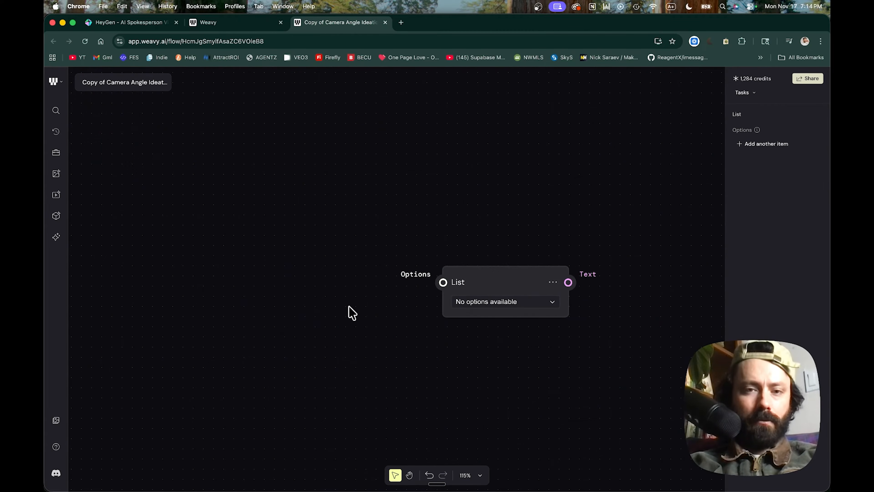
right_click(271, 263)
text(array)
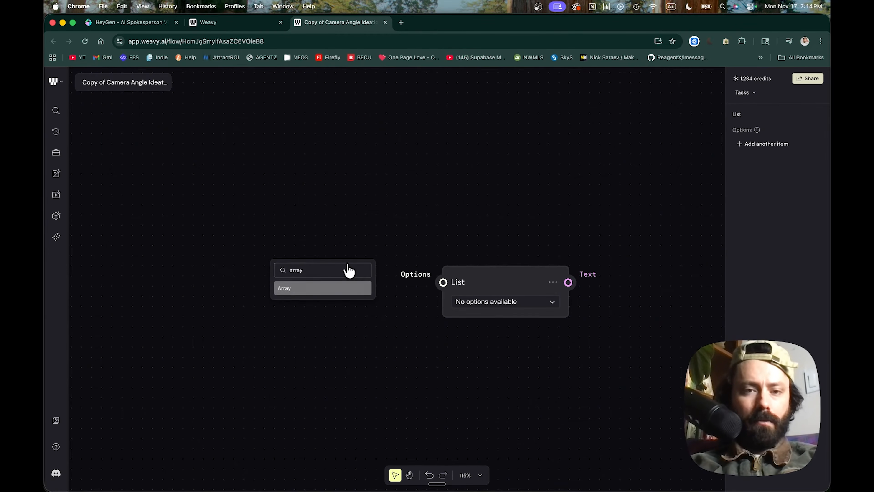
key(Return)
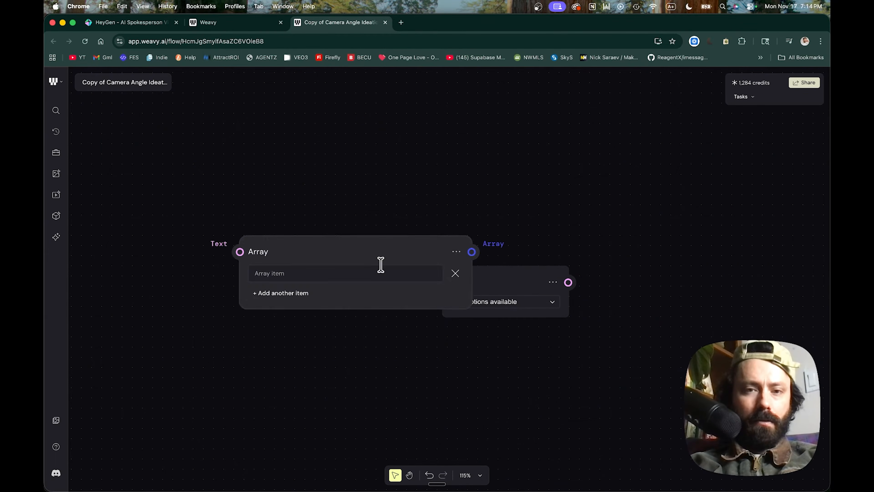
drag(499, 263, 509, 176)
drag(353, 216, 453, 196)
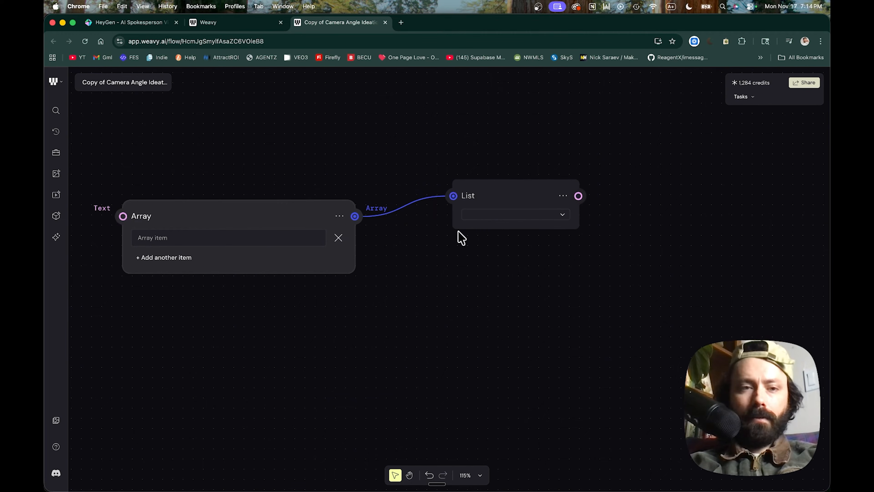
Step: Try to connect the workflow's Array output directly to the Prompt input of the face close-up Gemini node
scroll(366, 236, up, 5)
scroll(367, 241, down, 10)
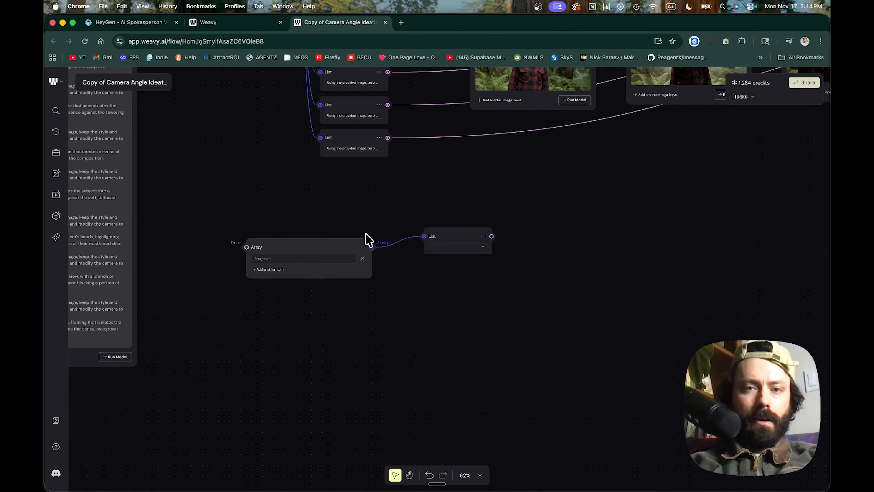
scroll(367, 238, up, 7)
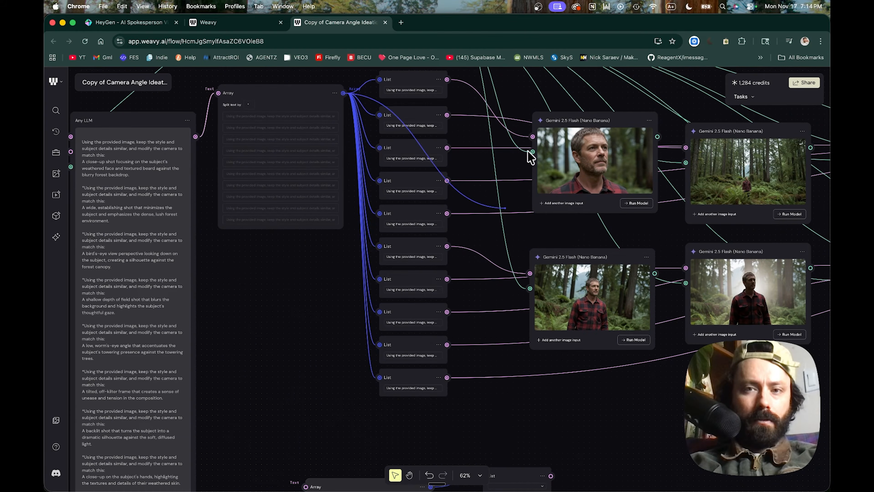
drag(533, 138, 391, 123)
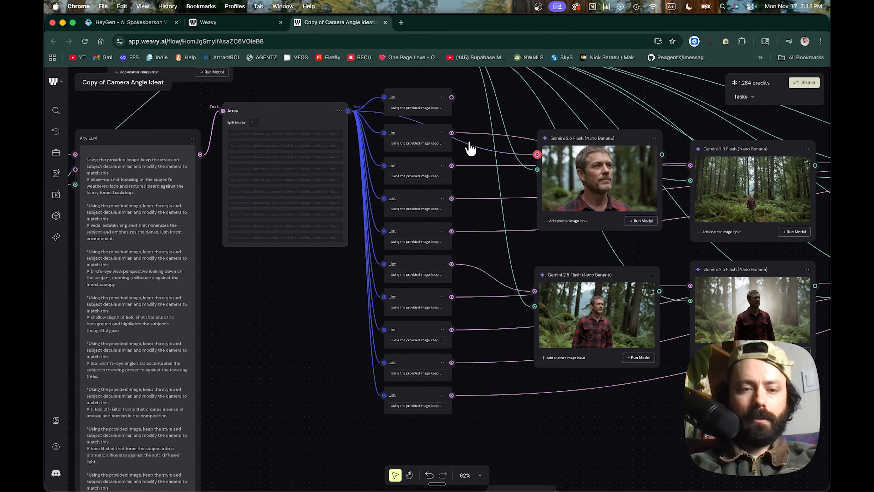
Step: Remove the connection between the newly added Array and List nodes, and undo the removal
scroll(324, 299, down, 8)
scroll(323, 301, down, 2)
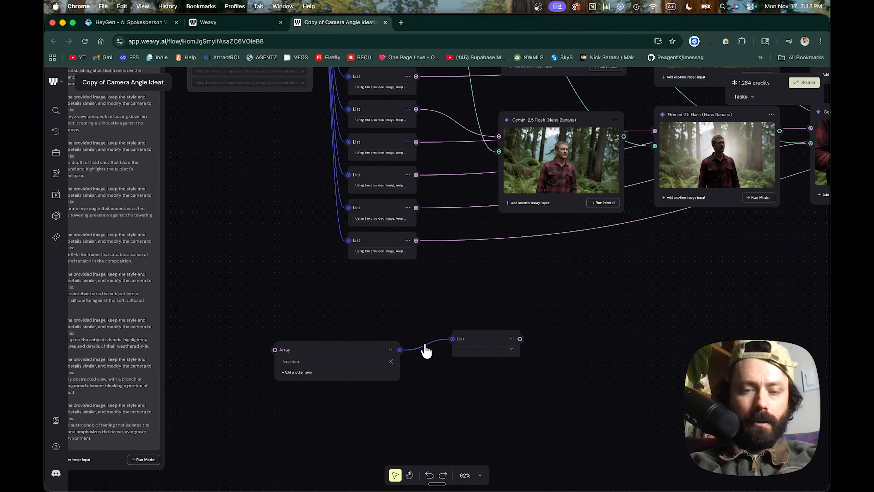
click(428, 353)
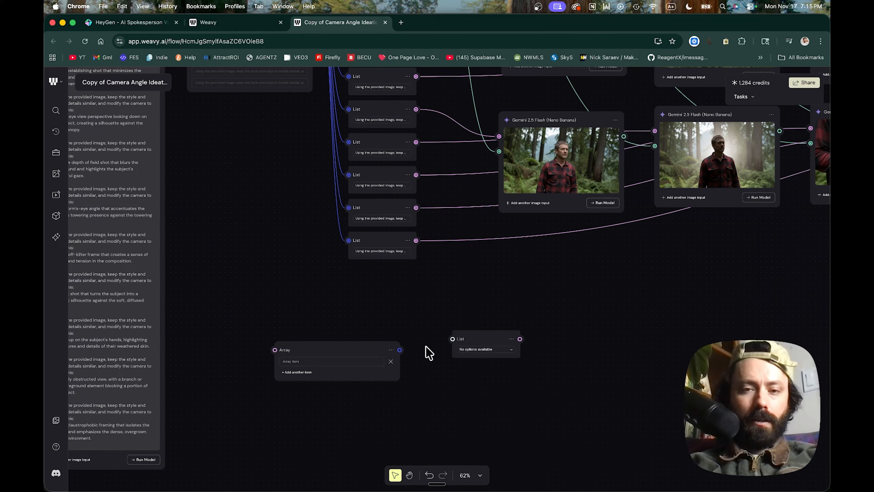
key(super+z)
right_click(426, 345)
click(415, 358)
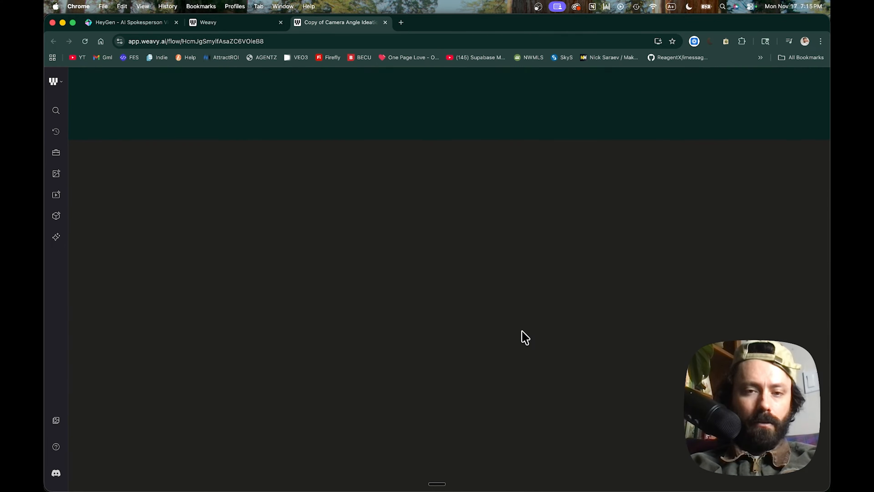
Step: Select the newly added Array and List nodes below the workflow and delete both
scroll(304, 265, up, 3)
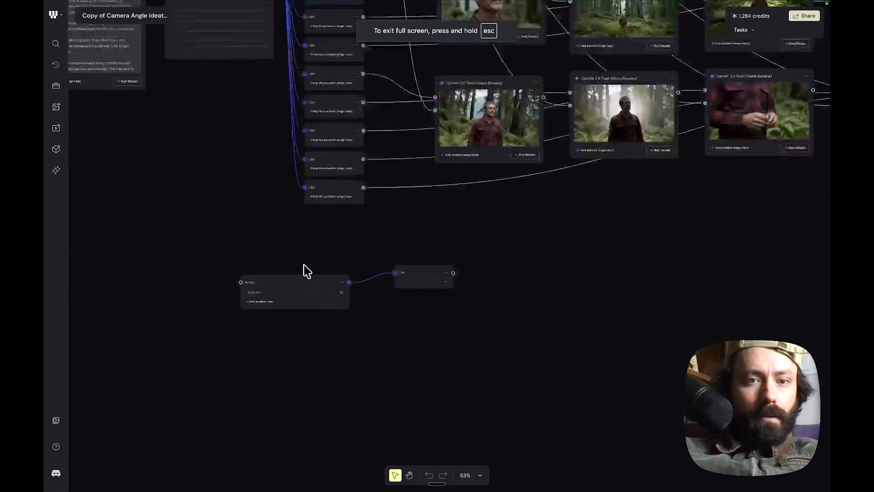
scroll(304, 265, down, 1)
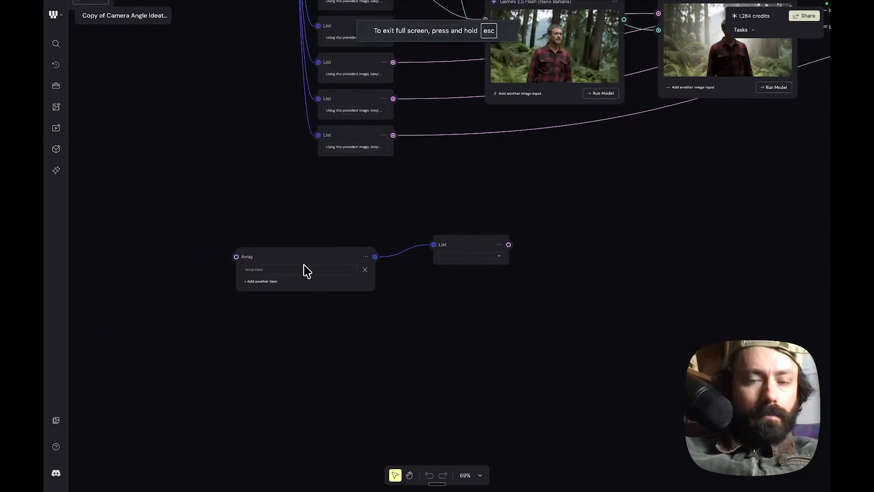
scroll(303, 264, up, 3)
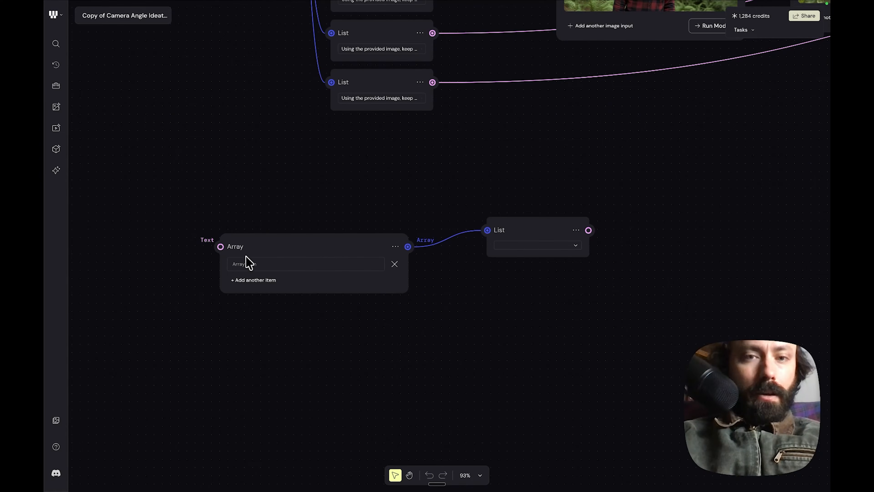
scroll(536, 266, down, 1)
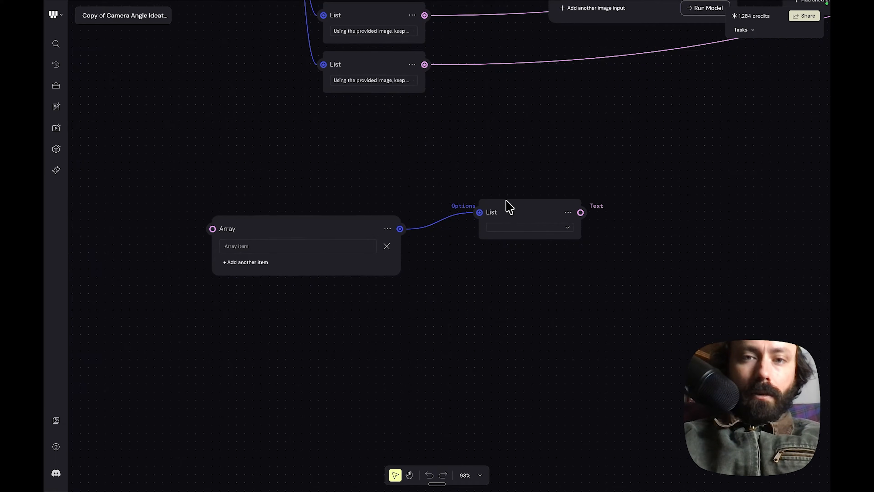
drag(513, 214, 496, 193)
drag(216, 146, 493, 305)
key(Delete)
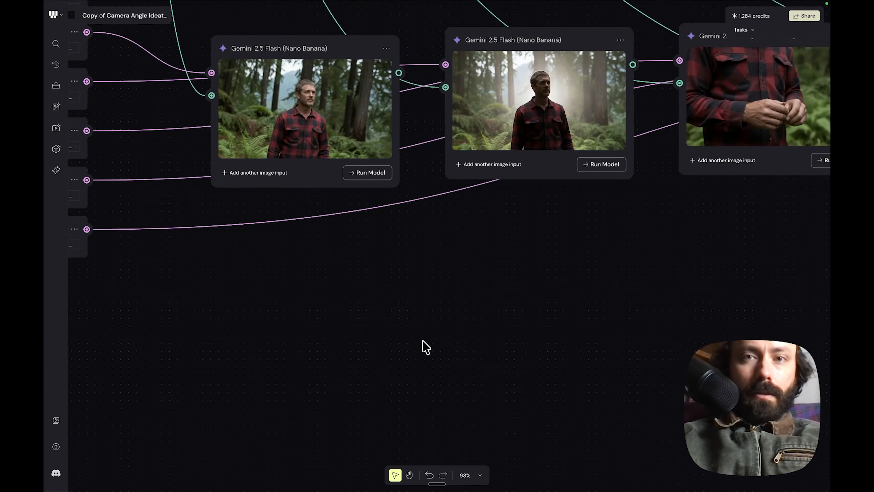
Step: Rerun the Gemini 2.5 Flash (Nano Banana) node for the bird's-eye view of the man
scroll(422, 341, up, 3)
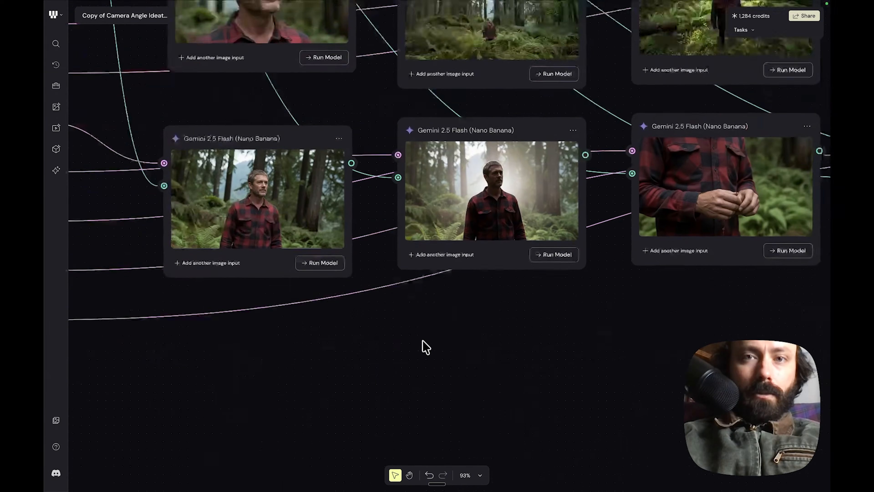
scroll(423, 340, up, 1)
scroll(421, 342, down, 3)
scroll(539, 403, down, 2)
scroll(540, 403, right, 8)
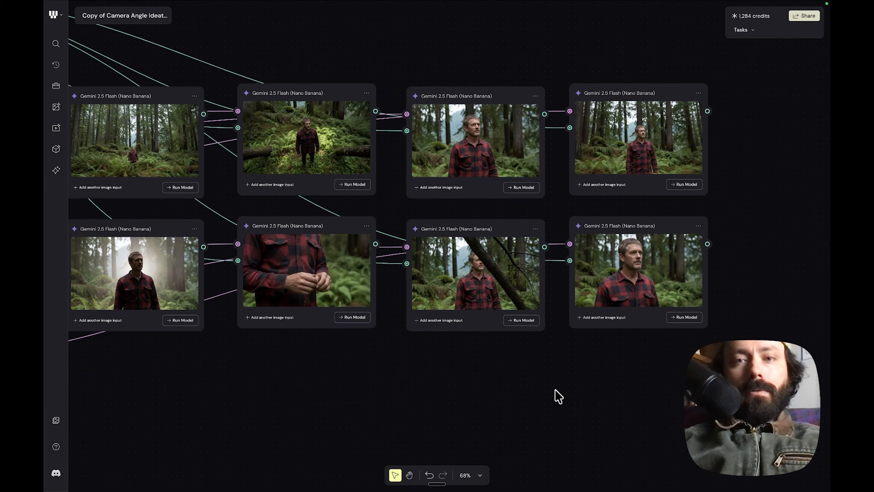
click(347, 186)
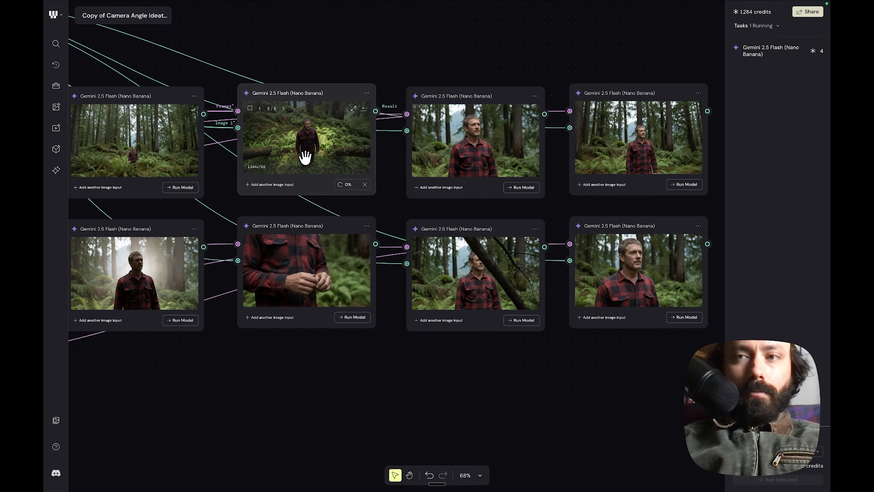
scroll(306, 157, left, 10)
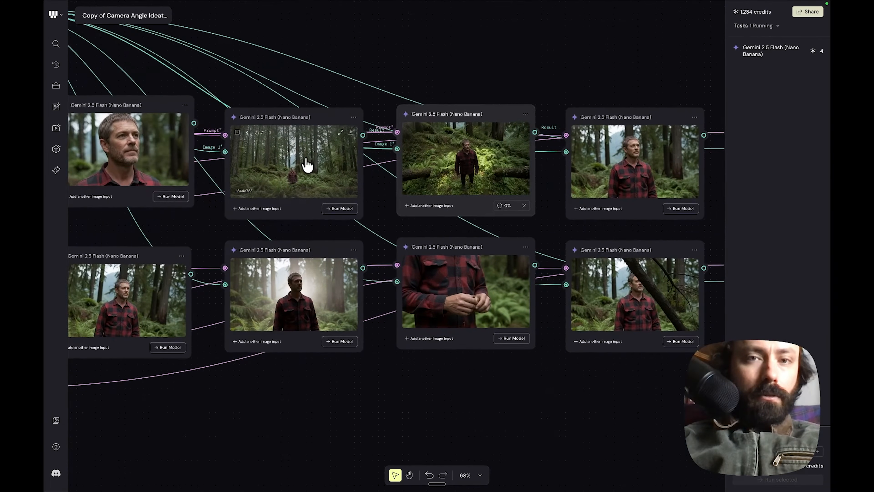
scroll(307, 165, left, 15)
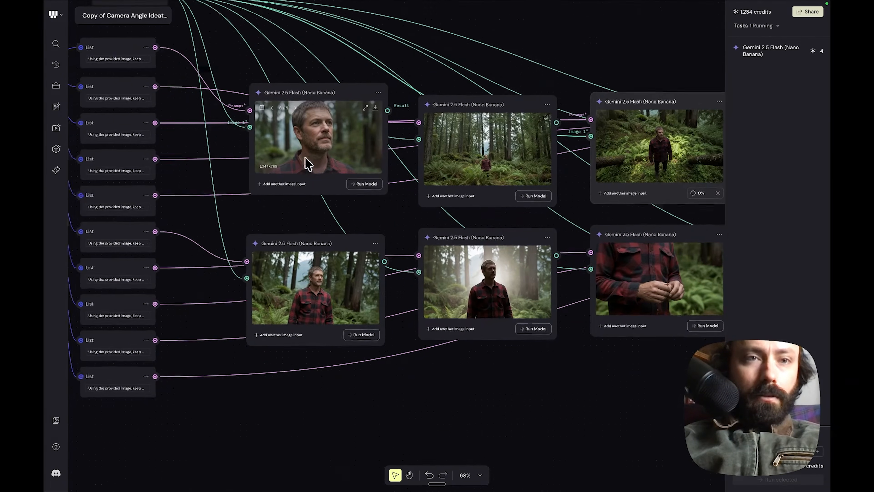
Step: Look over the generated camera angle variations across both rows of Gemini 2.5 Flash (Nano Banana) nodes
scroll(306, 161, left, 3)
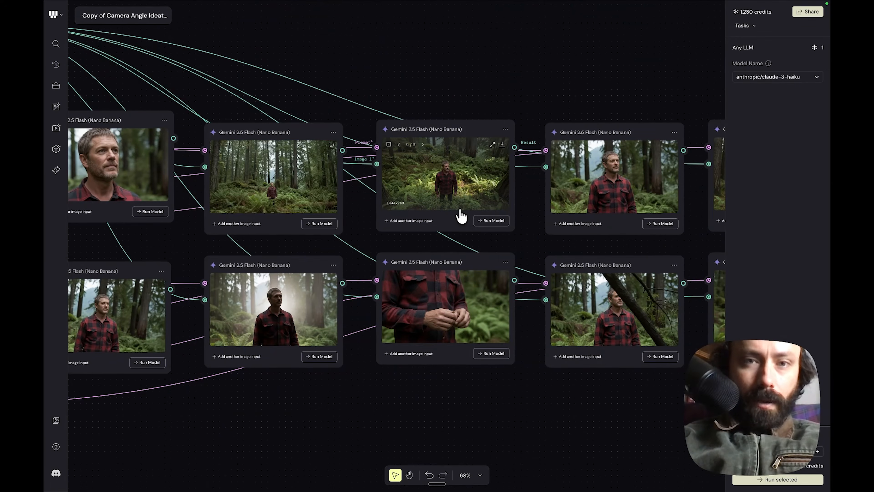
scroll(518, 242, right, 12)
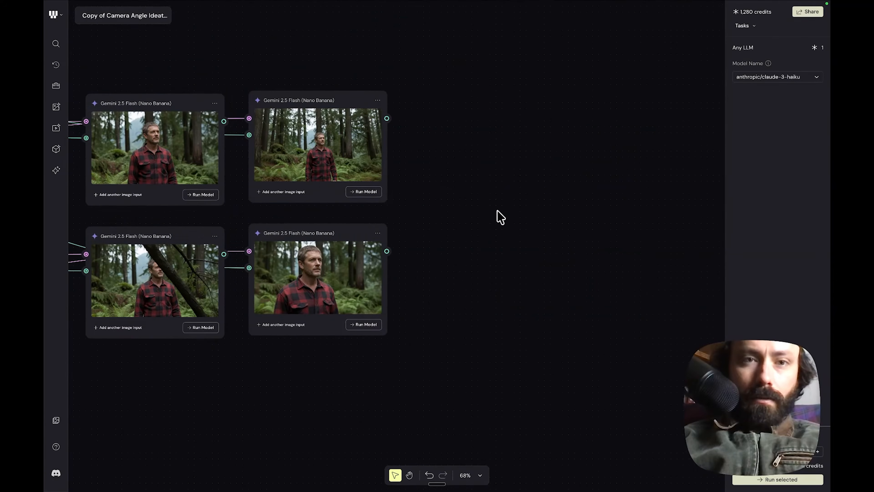
scroll(520, 207, right, 1)
scroll(523, 213, down, 5)
scroll(520, 211, down, 8)
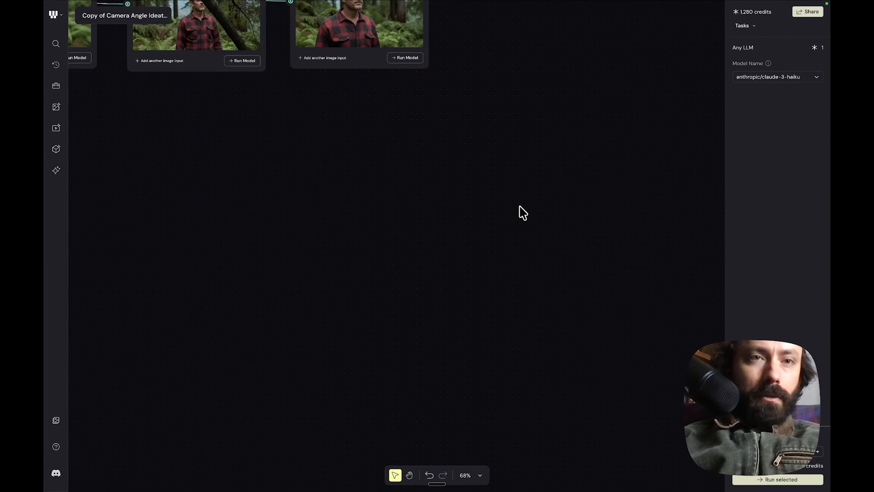
scroll(519, 211, right, 2)
scroll(451, 184, up, 6)
scroll(451, 184, left, 5)
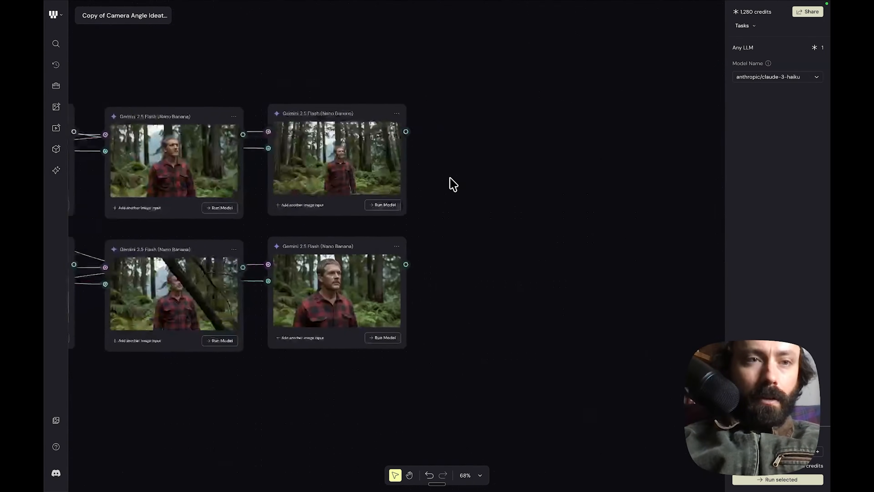
Step: Inspect the portrait from the last Gemini node in the lower row at full size, and close the viewer
mouse_move(548, 224)
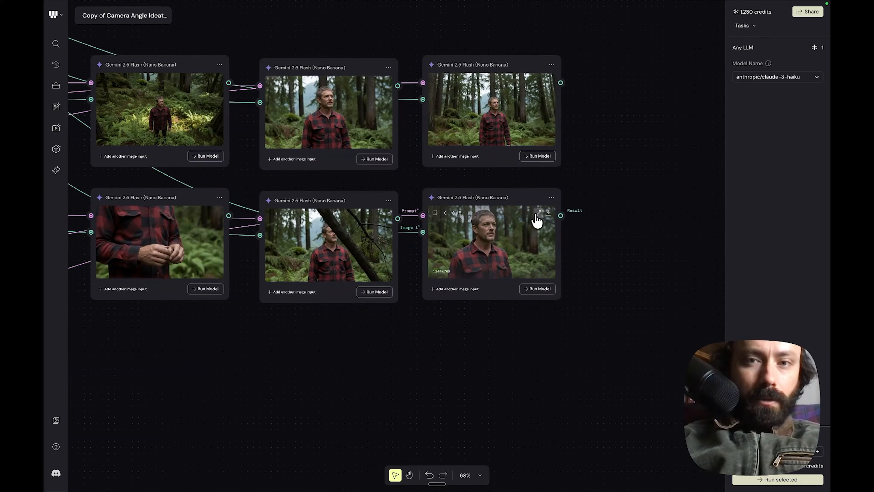
click(539, 213)
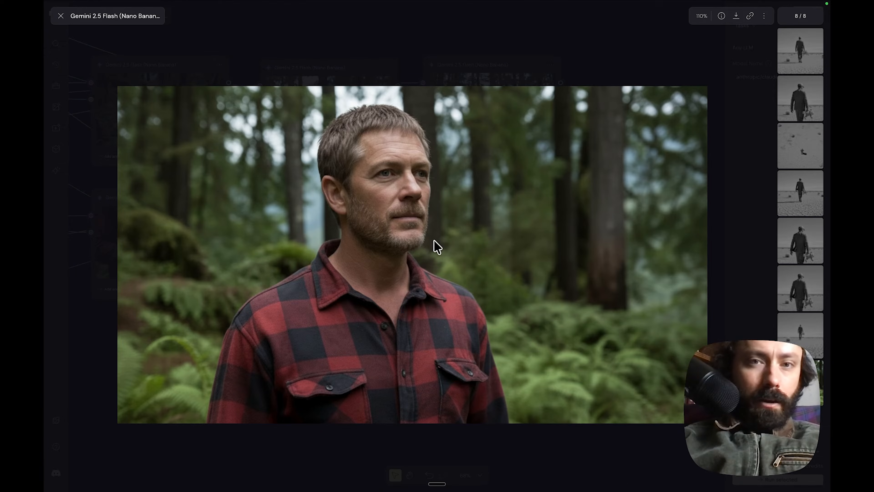
scroll(437, 246, up, 4)
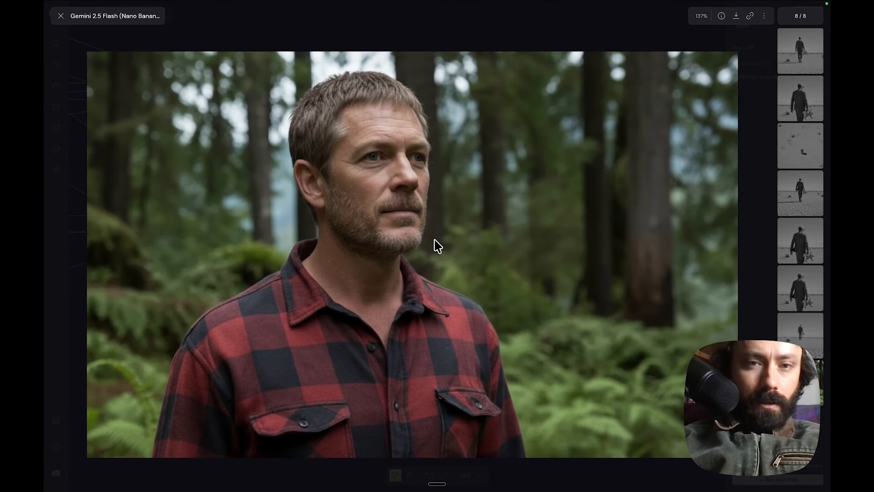
scroll(446, 211, down, 3)
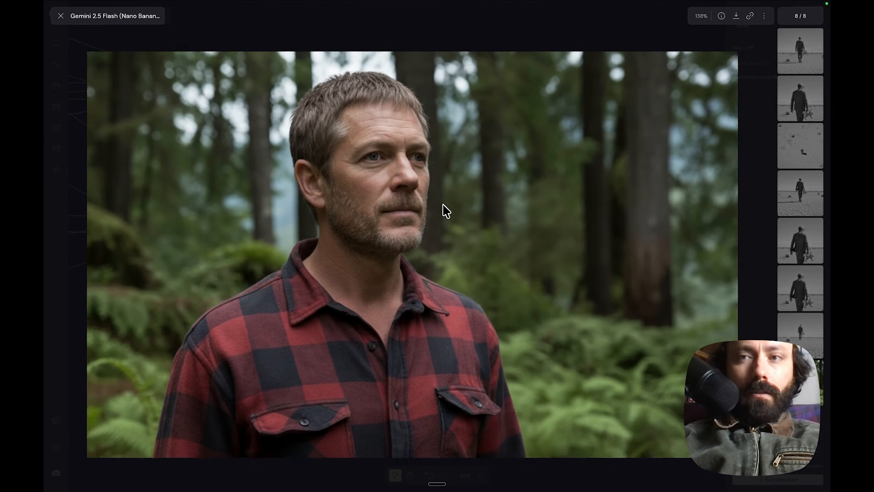
scroll(454, 196, down, 2)
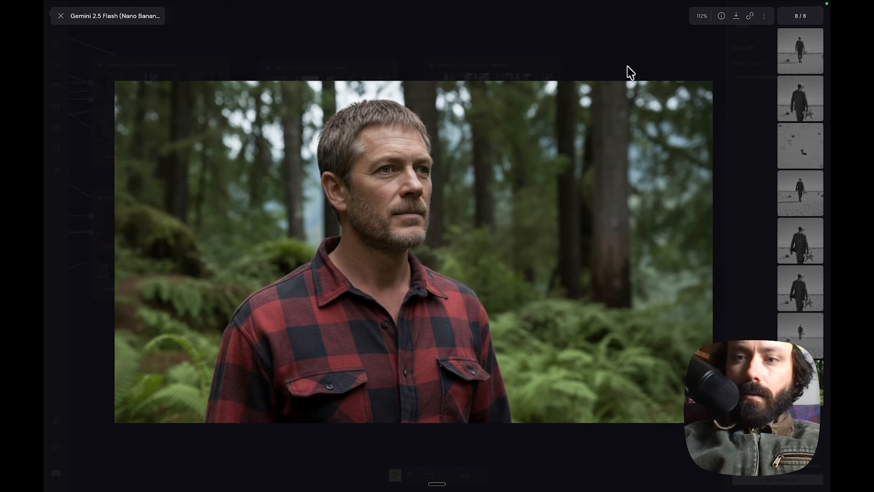
click(60, 16)
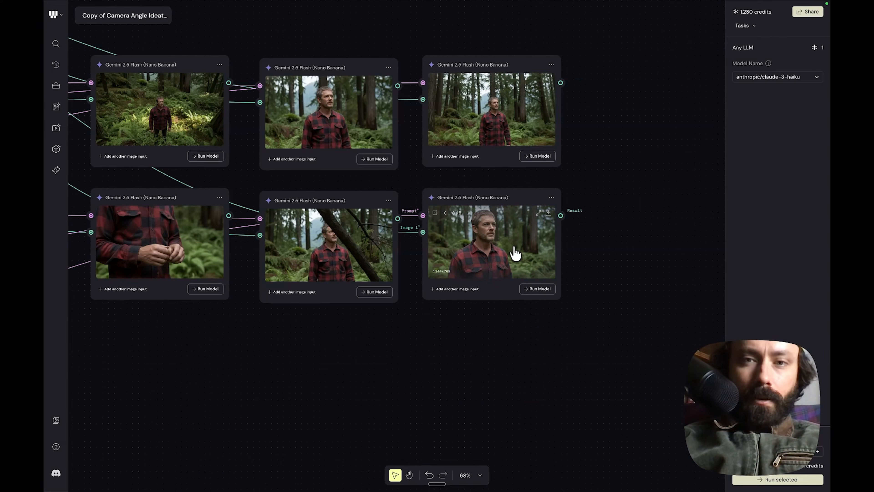
scroll(518, 261, up, 5)
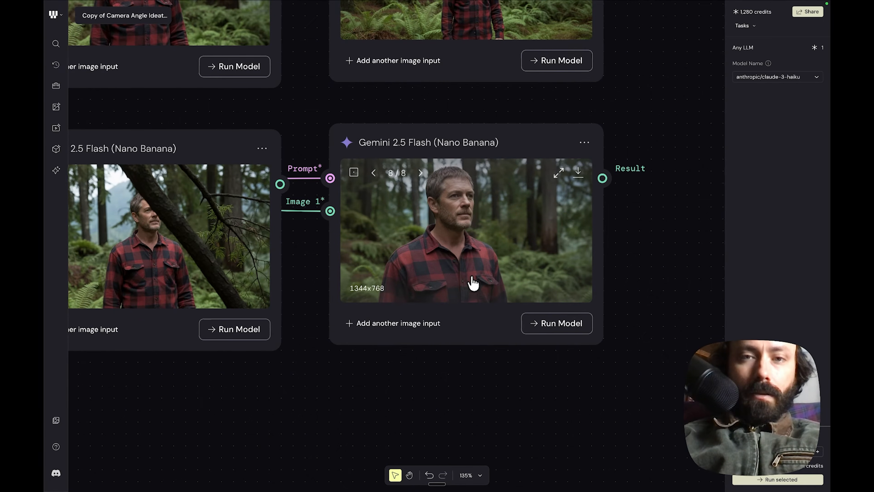
Step: Search the node list for "upscale" and add an Enhancor Image Upscale node beside the last Gemini nodes
scroll(472, 284, right, 10)
scroll(557, 250, down, 5)
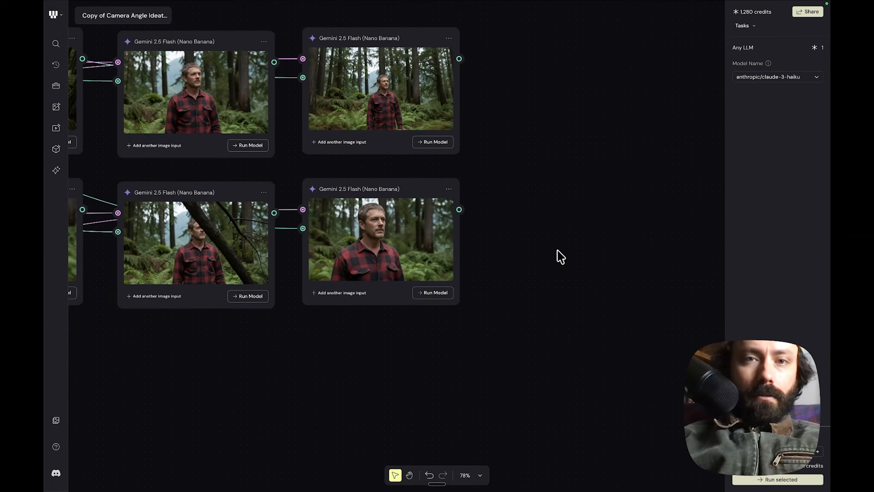
scroll(558, 250, right, 3)
right_click(557, 292)
text(upscale)
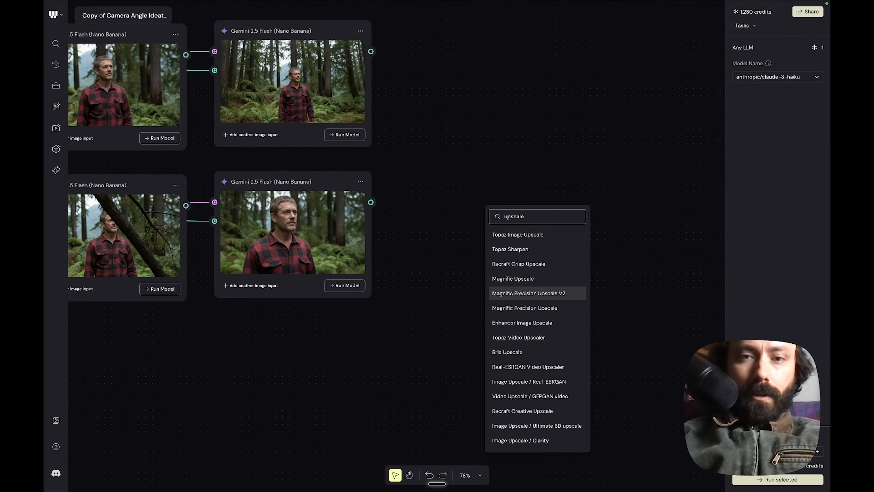
click(564, 326)
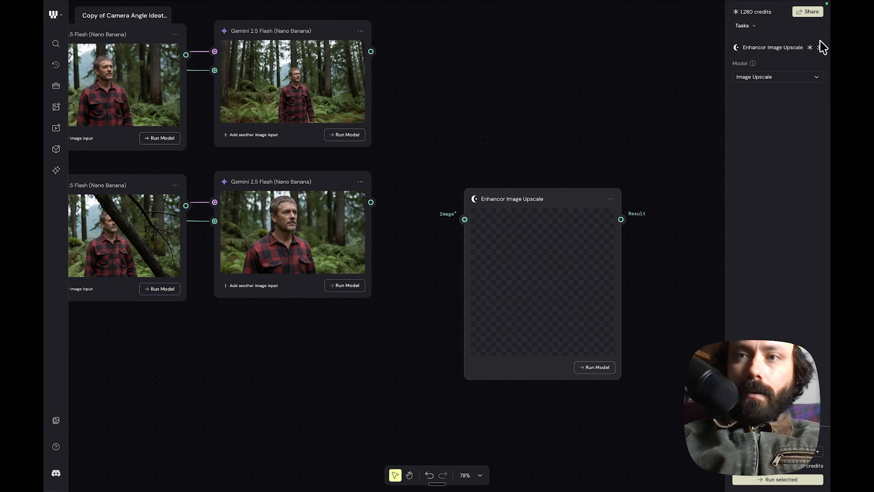
Step: Check the Enhancor Image Upscale node's description and credit cost, and delete the node
scroll(584, 211, right, 2)
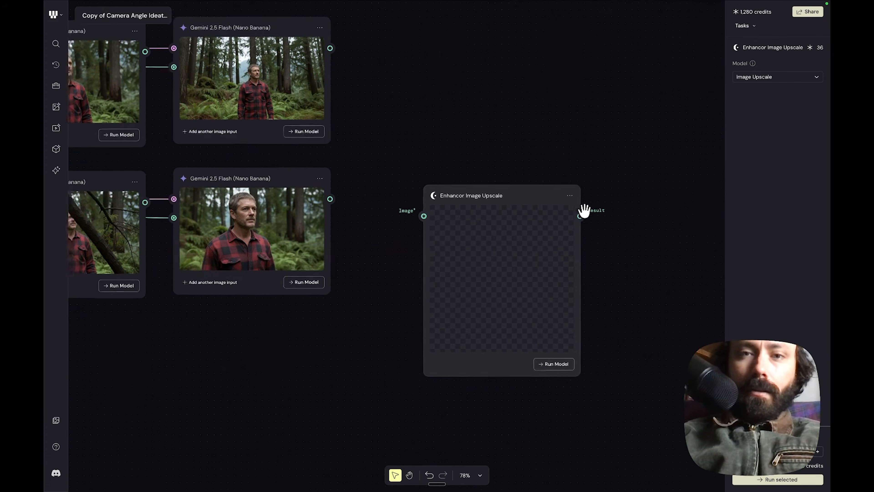
scroll(585, 211, up, 1)
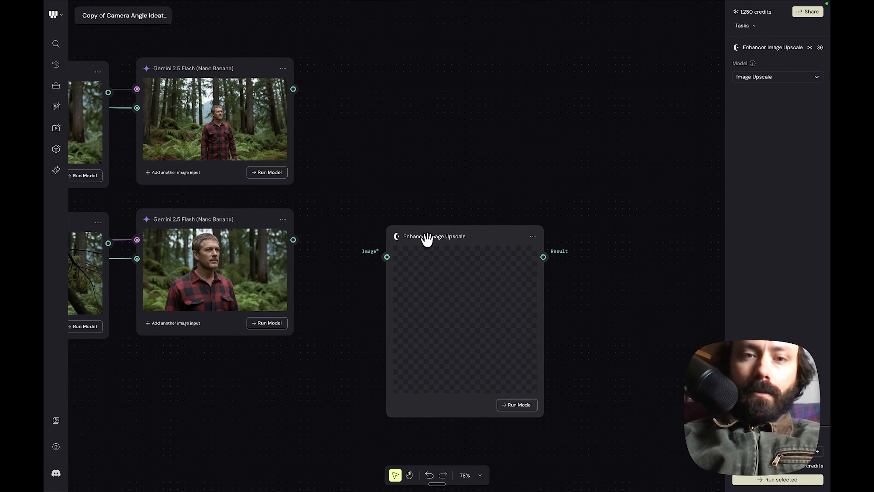
click(533, 237)
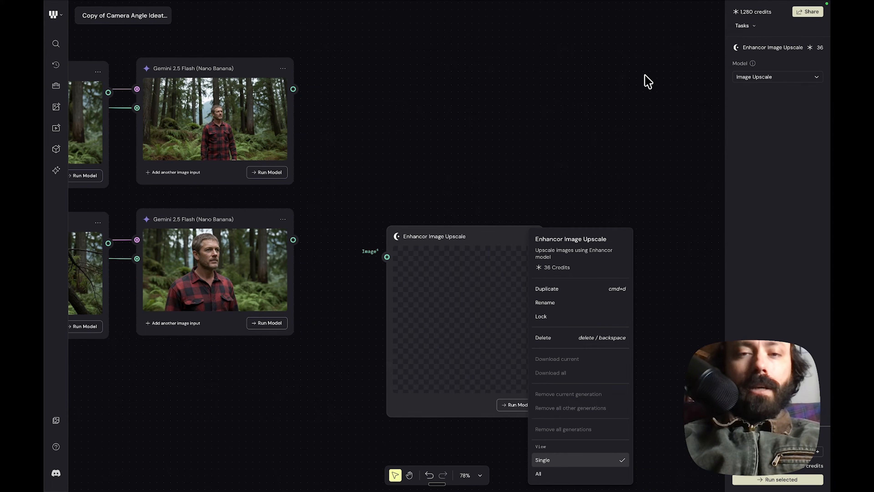
click(606, 108)
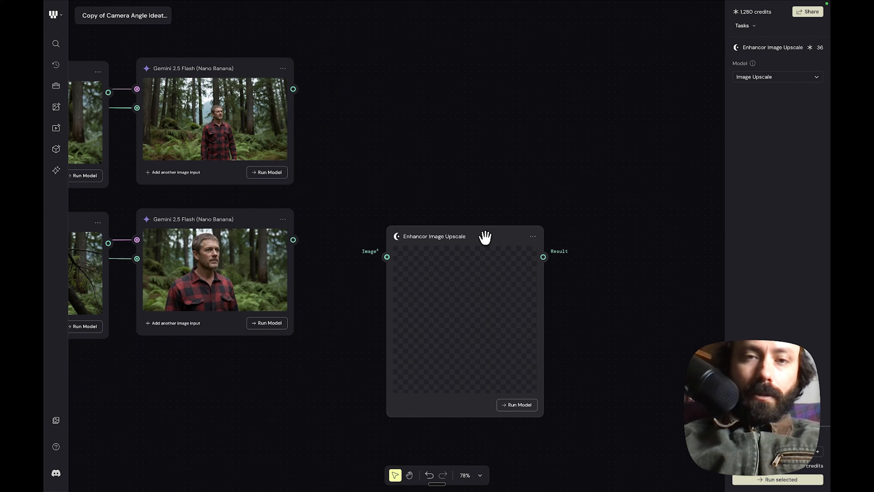
key(Delete)
Step: Search the node list for "upscale" and add a Topaz Image Upscale node beside the Gemini nodes
right_click(429, 174)
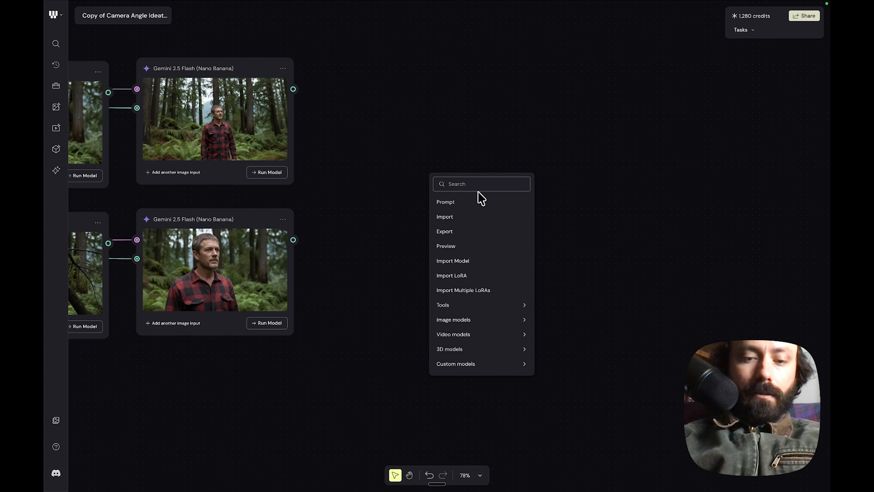
text(upscale)
click(485, 203)
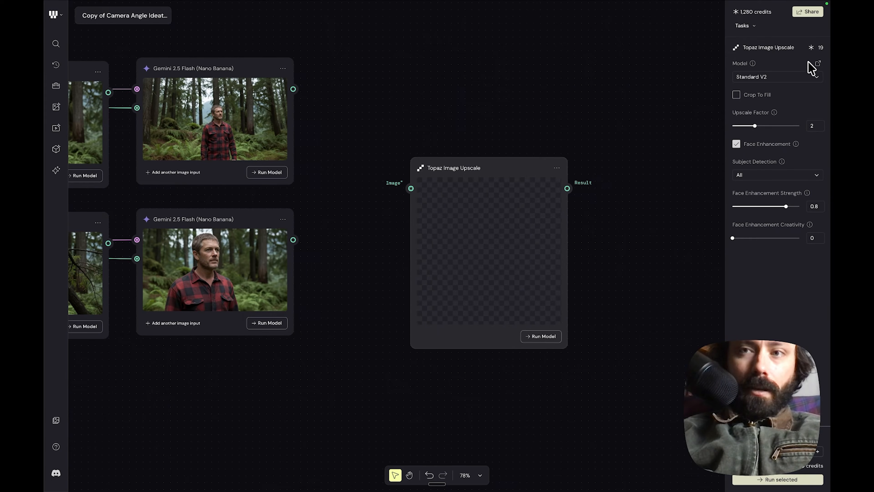
Step: Try the Creative V2, Artistic V2 and High Fidelity models on the Topaz Image Upscale node
click(796, 79)
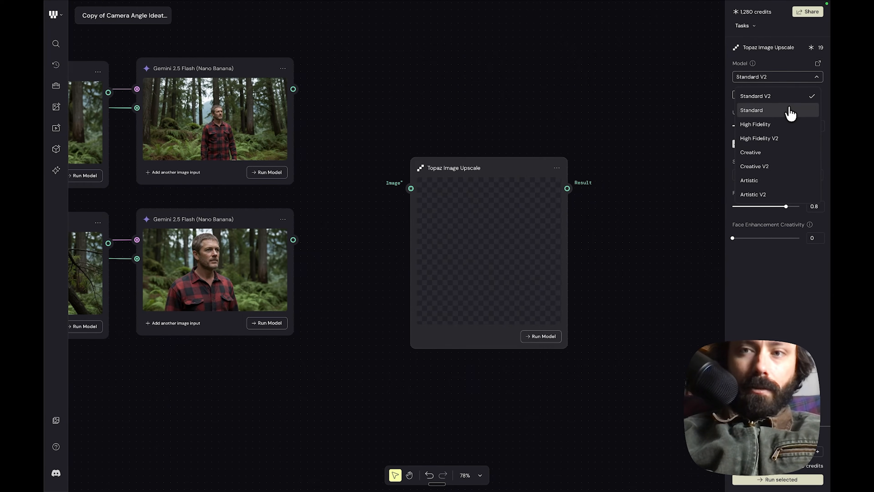
click(781, 166)
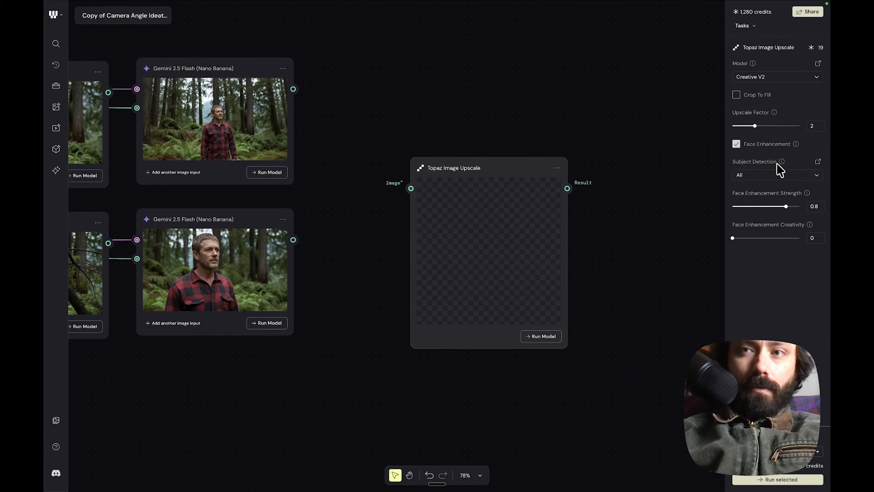
click(788, 79)
click(775, 195)
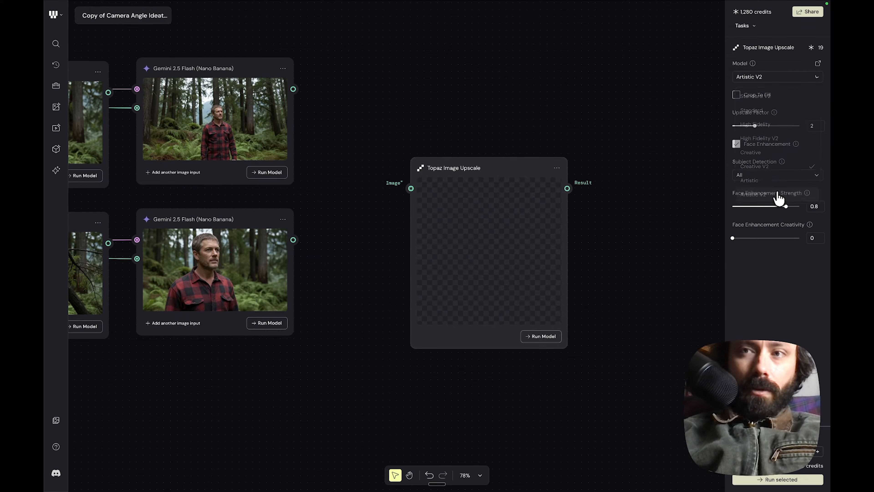
click(794, 79)
click(775, 126)
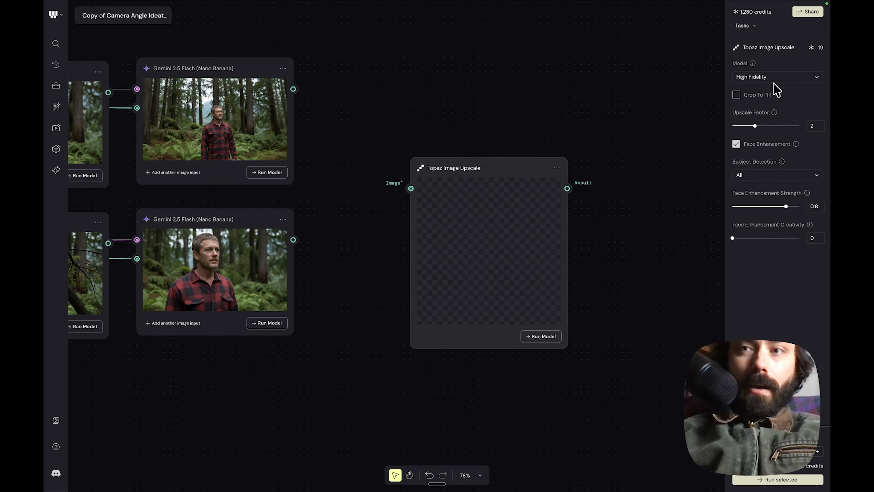
Step: Briefly check the task list and delete the Topaz Image Upscale node
click(752, 27)
click(753, 28)
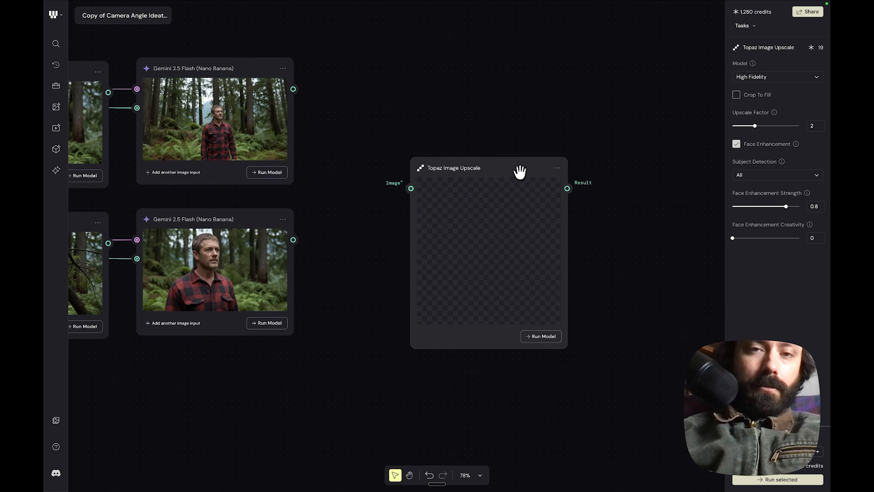
key(Delete)
Step: Add a Recraft Crisp Upscale node and move it up and well to the right of the Gemini nodes
right_click(406, 169)
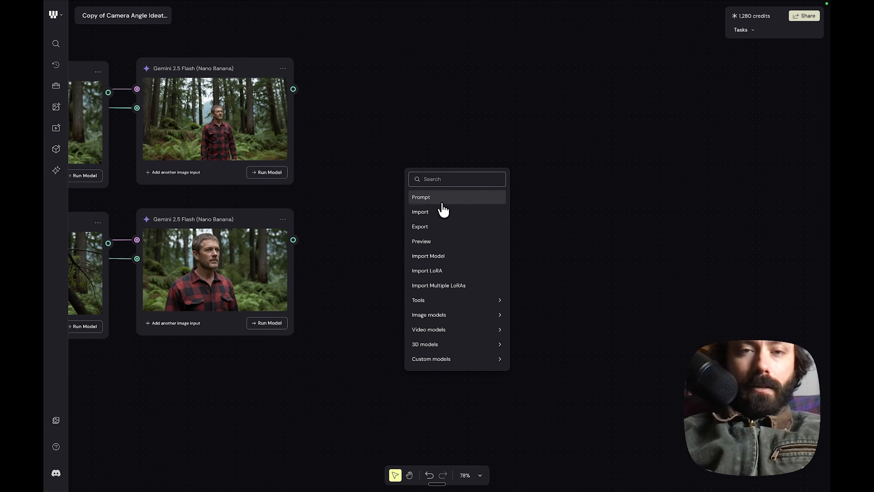
text(upscale)
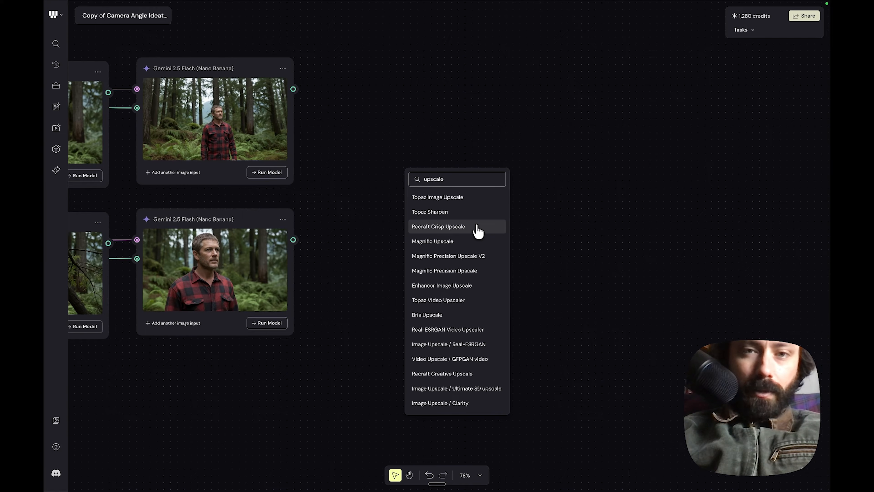
click(478, 228)
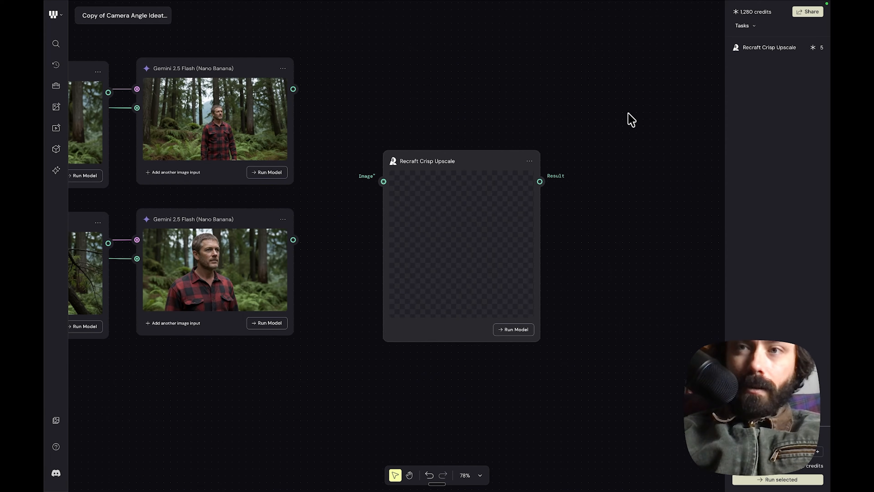
drag(495, 159, 650, 29)
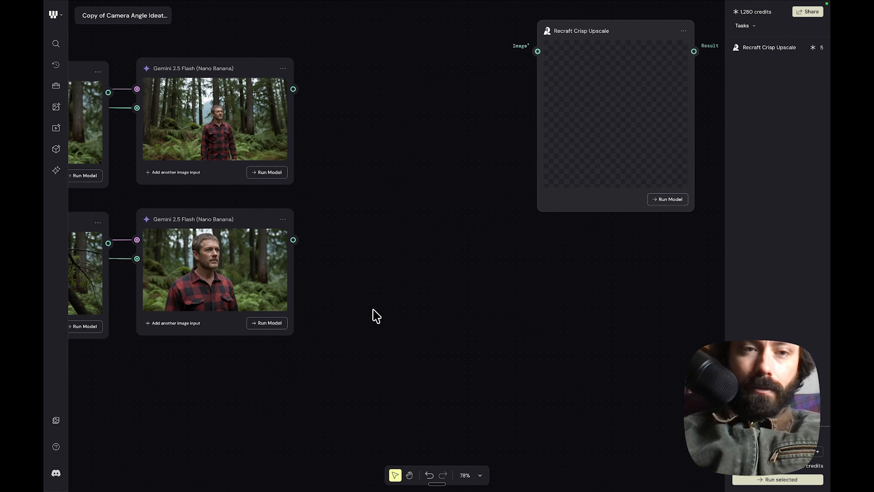
Step: Add a Topaz Sharpen node to the lower right of the last Gemini node, and delete it again
right_click(366, 312)
text(upscale)
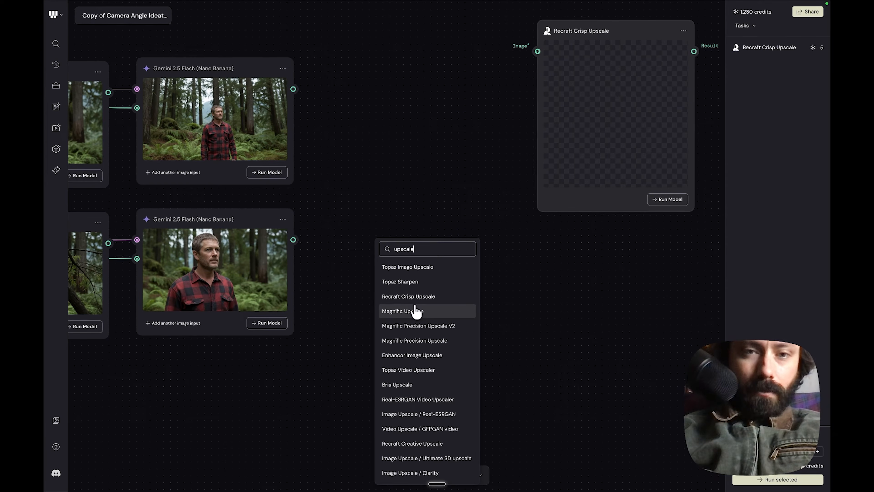
click(422, 282)
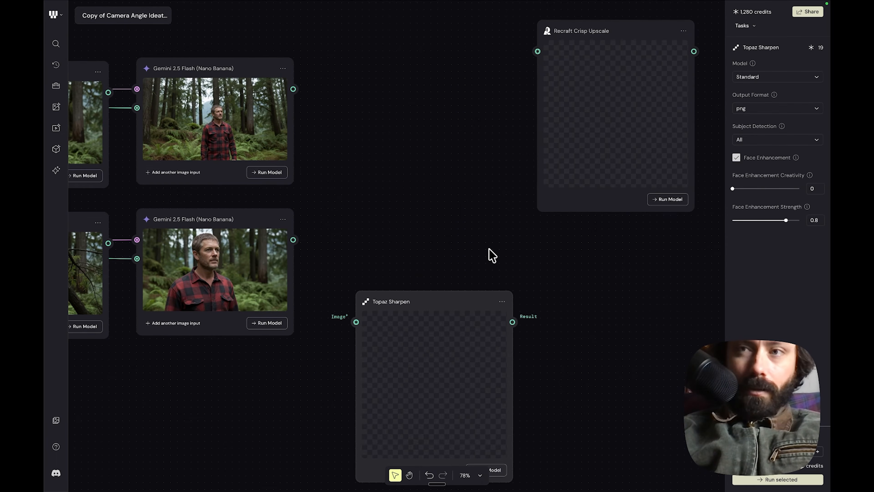
drag(455, 305, 455, 234)
key(Delete)
Step: Add a Magnific Upscale node below the Recraft Crisp Upscale node to check its credit cost, and delete it again
right_click(455, 234)
text(upscale)
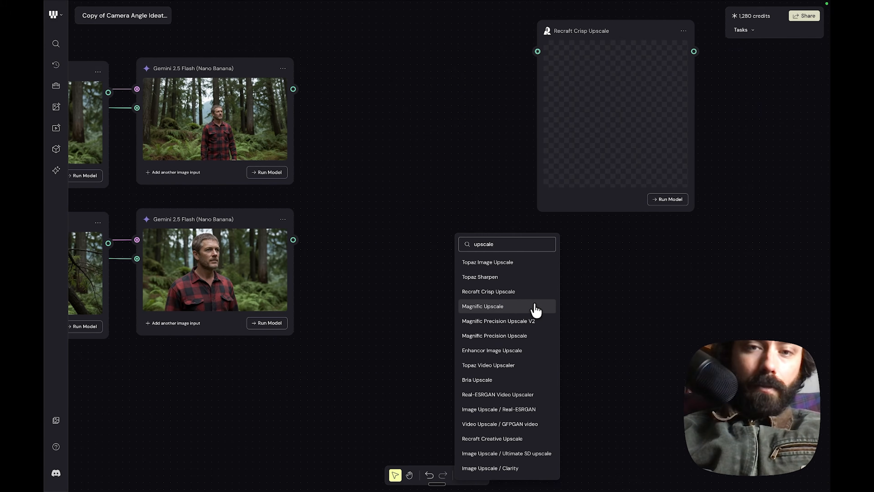
click(512, 310)
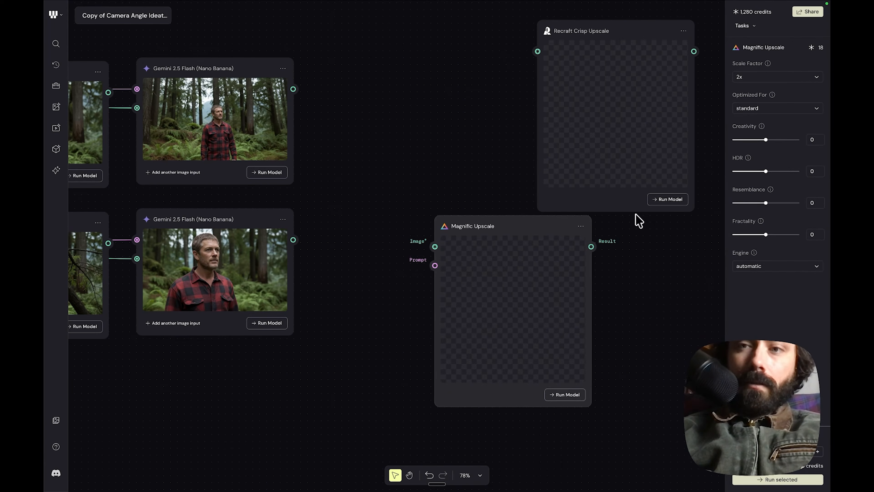
drag(526, 227, 464, 255)
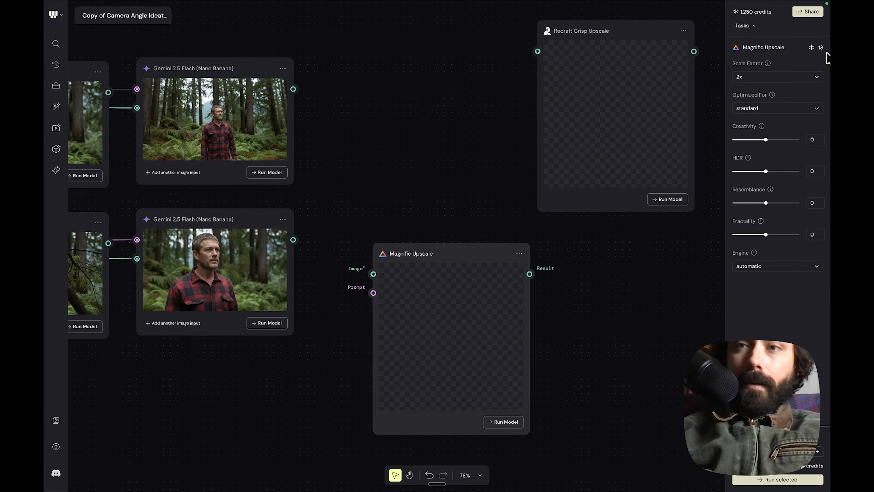
key(Delete)
Step: Add a Bria Upscale node below the Recraft Crisp Upscale node, check its credit cost and Desired Increase info, and delete it again
right_click(468, 255)
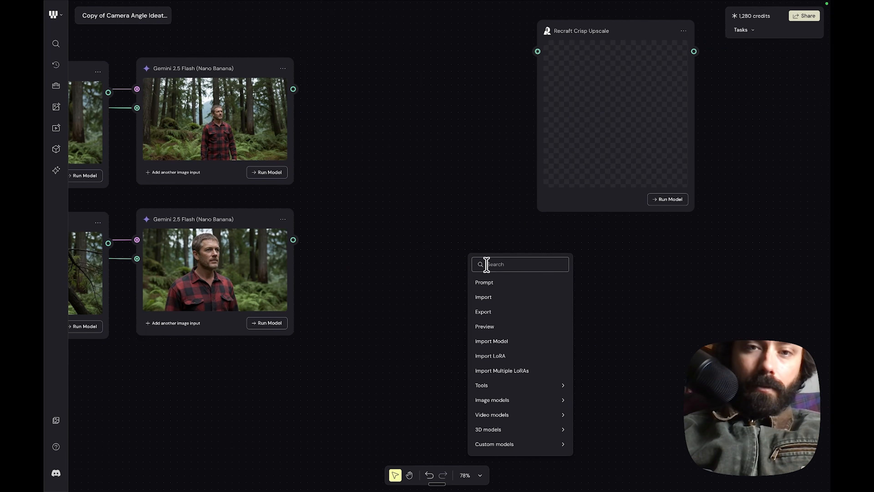
text(upscale)
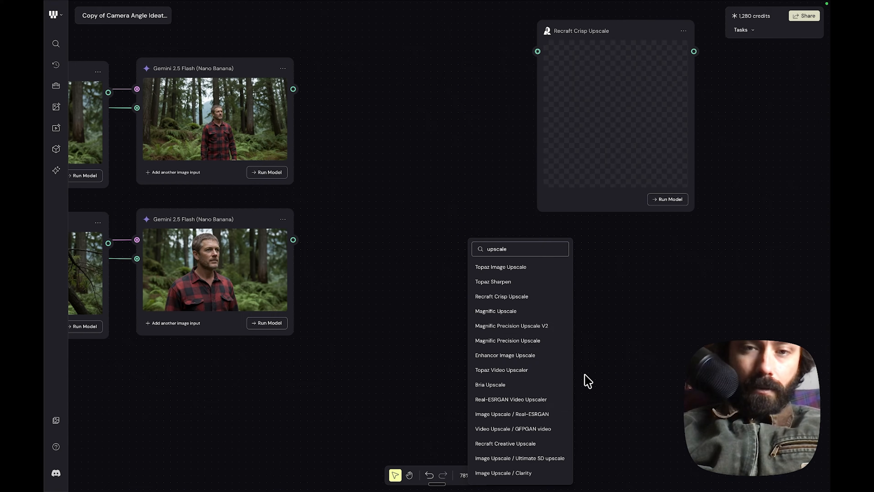
click(530, 385)
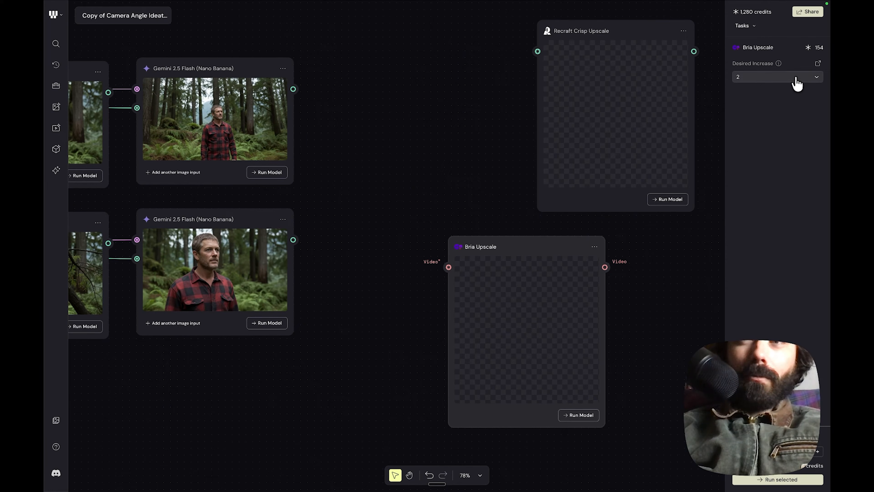
click(779, 63)
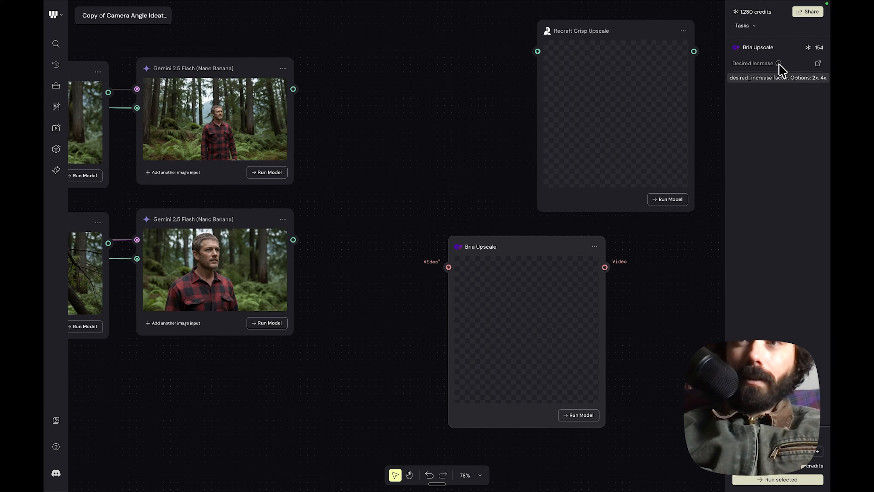
drag(452, 269, 415, 269)
drag(459, 248, 474, 248)
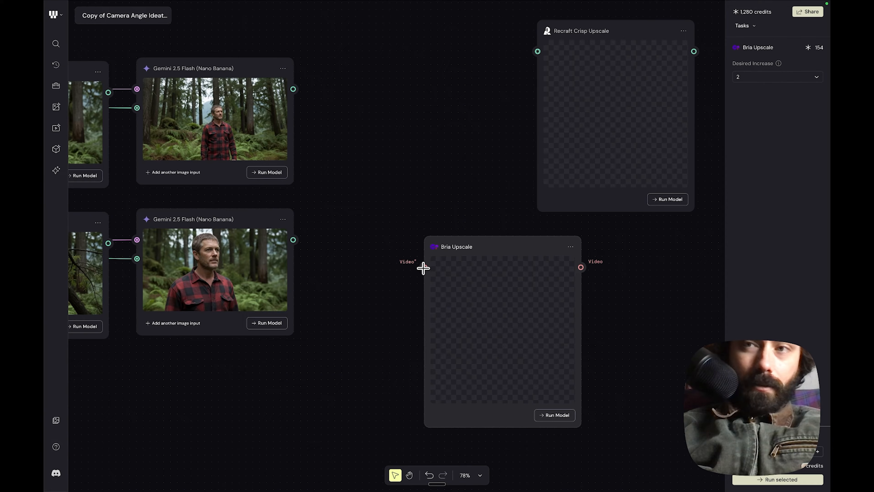
key(Delete)
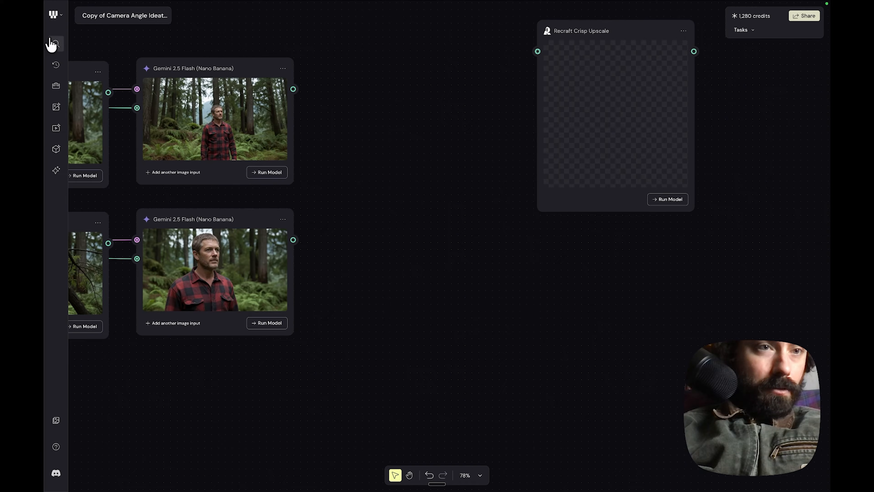
Step: Browse the Toolbox from the editing, matte and text tools through the iterators and helpers to the datatypes
click(56, 86)
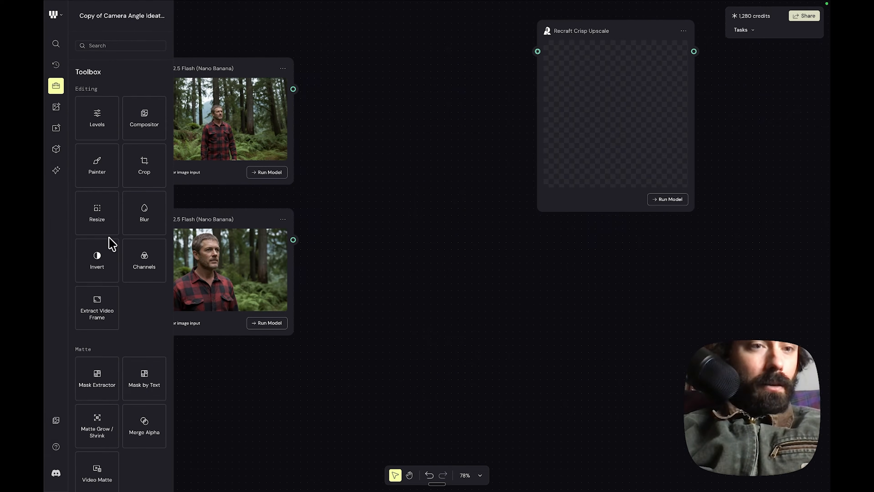
scroll(114, 179, down, 1)
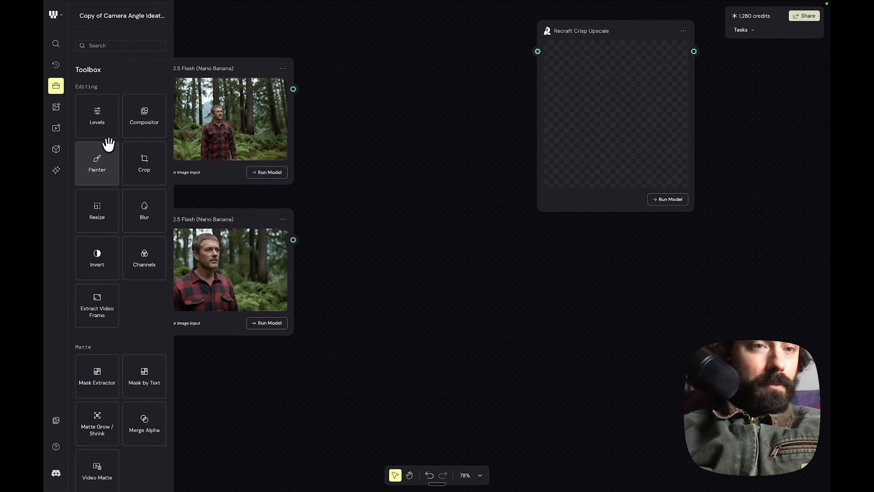
scroll(136, 190, down, 5)
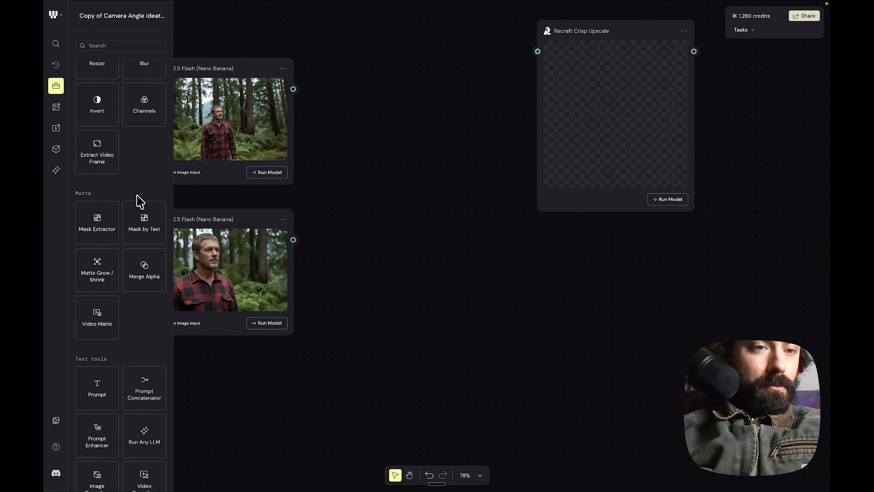
scroll(134, 224, down, 2)
scroll(132, 255, down, 2)
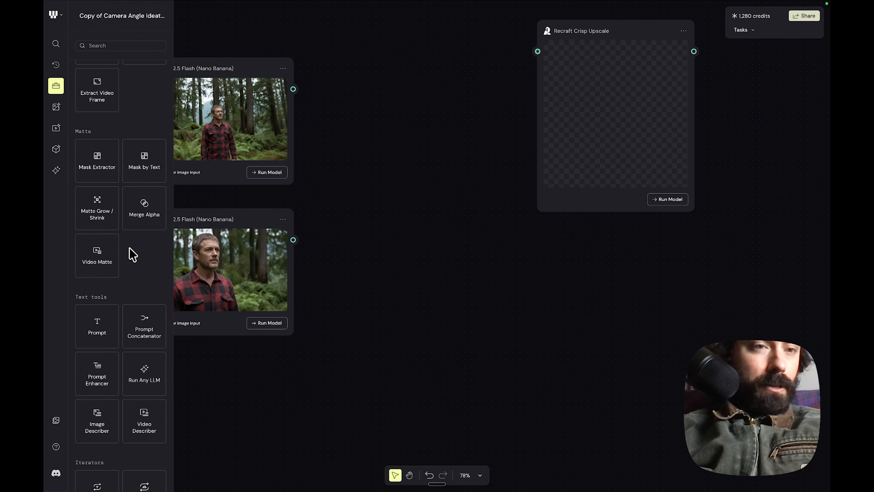
scroll(133, 255, down, 3)
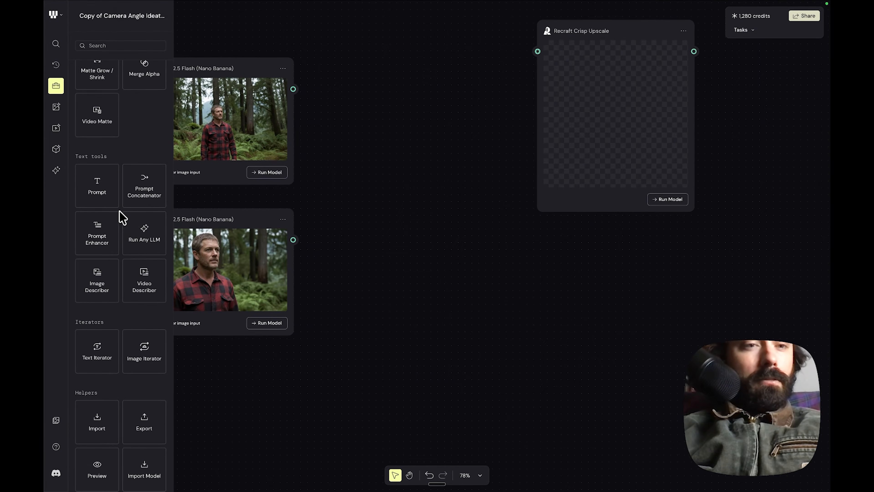
scroll(123, 217, down, 5)
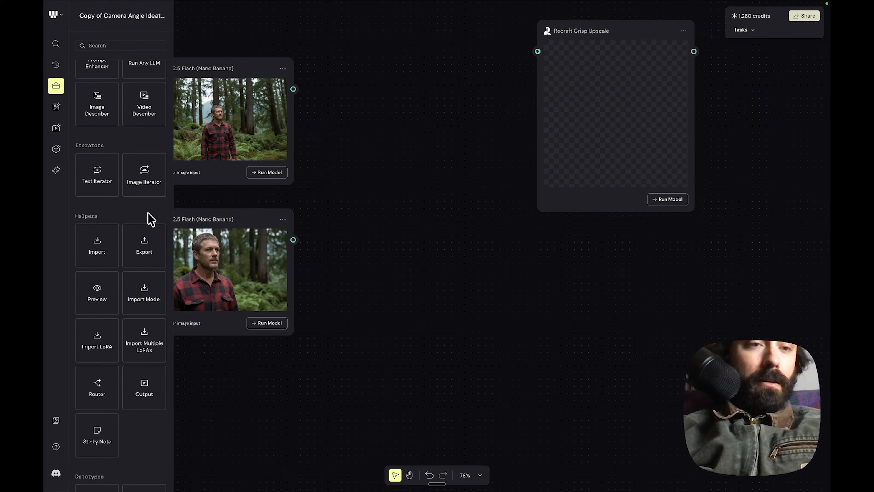
scroll(126, 257, down, 1)
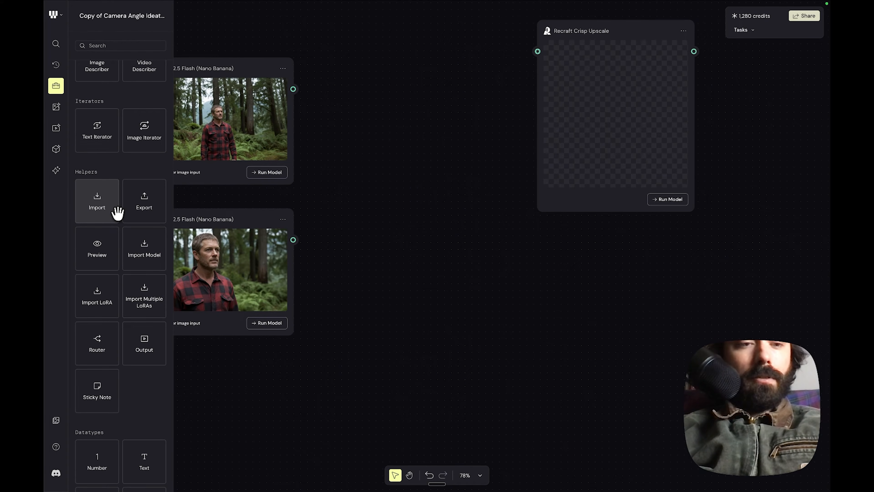
scroll(117, 212, down, 1)
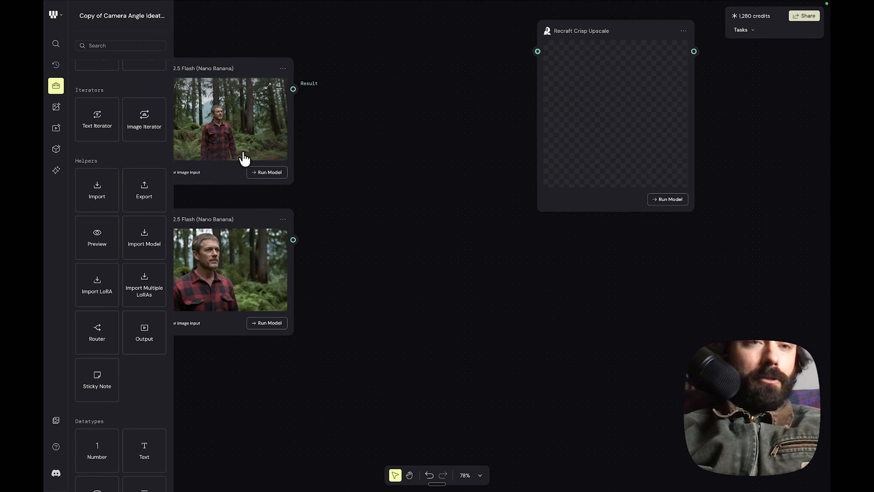
scroll(241, 170, down, 1)
scroll(112, 234, down, 2)
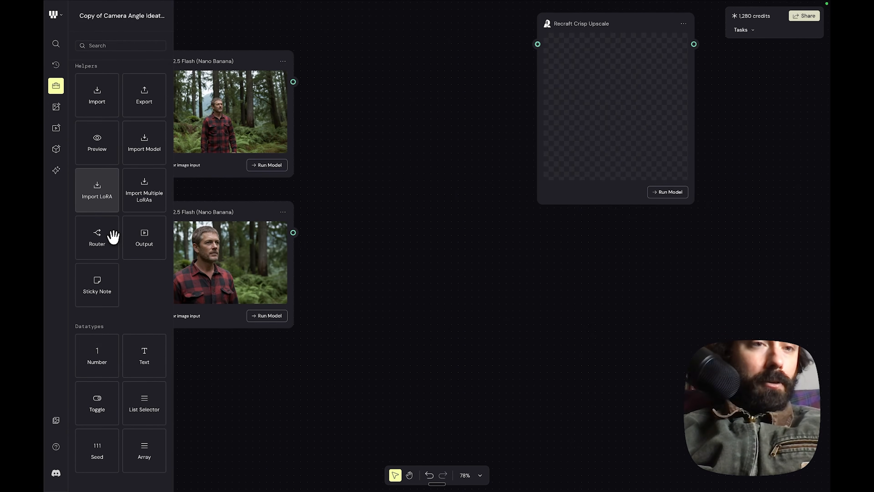
scroll(98, 255, down, 3)
scroll(99, 256, down, 5)
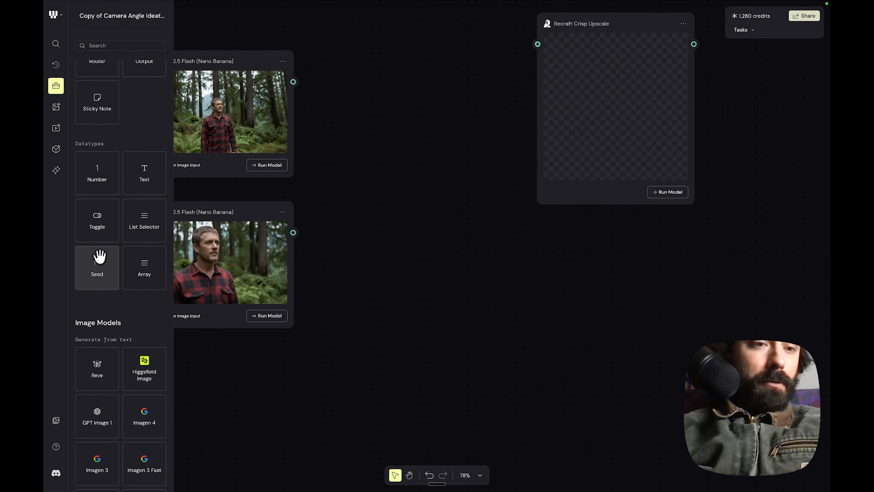
Step: Review the image models for text generation, vector graphics, image editing, image-based generation and image enhancement
scroll(102, 263, down, 6)
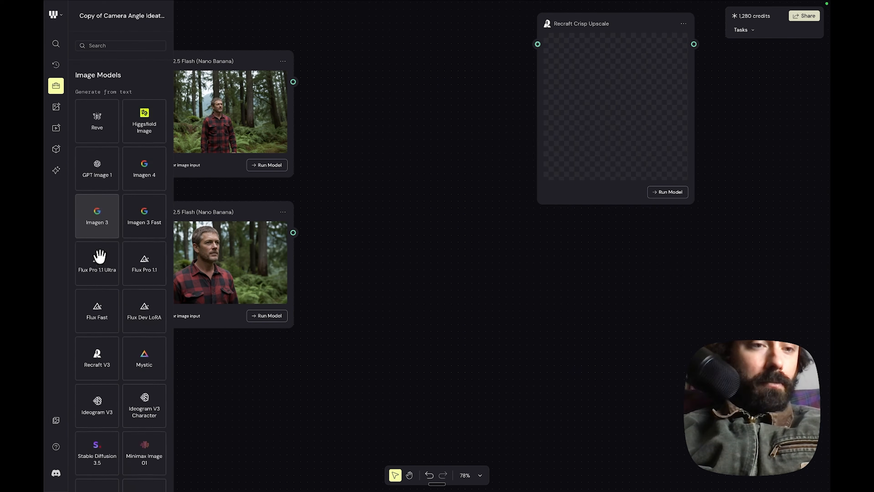
scroll(102, 263, down, 8)
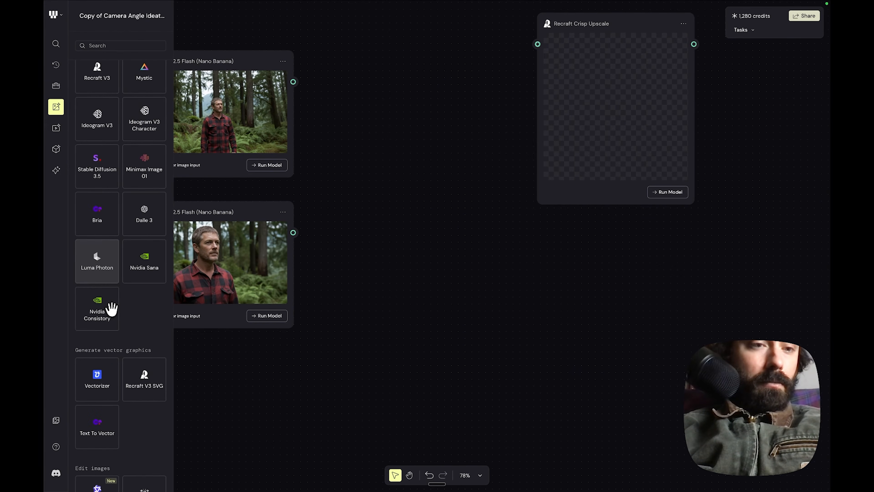
scroll(111, 308, down, 3)
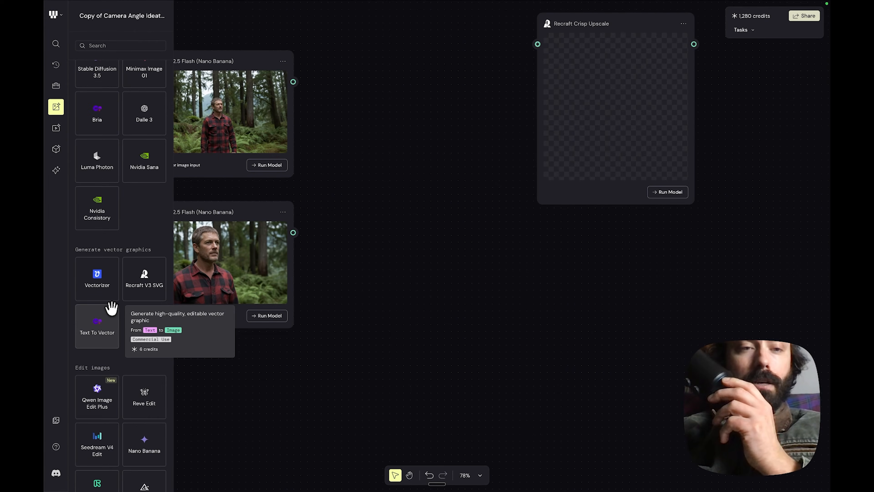
scroll(138, 286, down, 1)
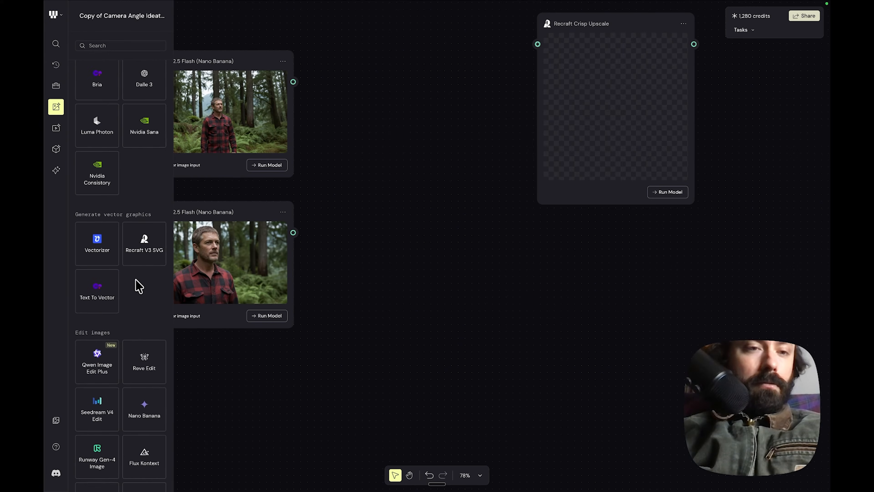
scroll(128, 283, down, 10)
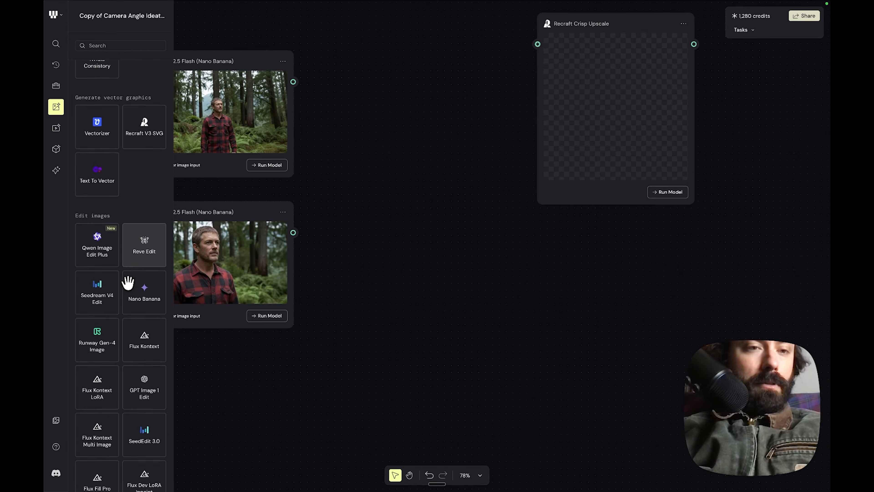
scroll(127, 282, down, 5)
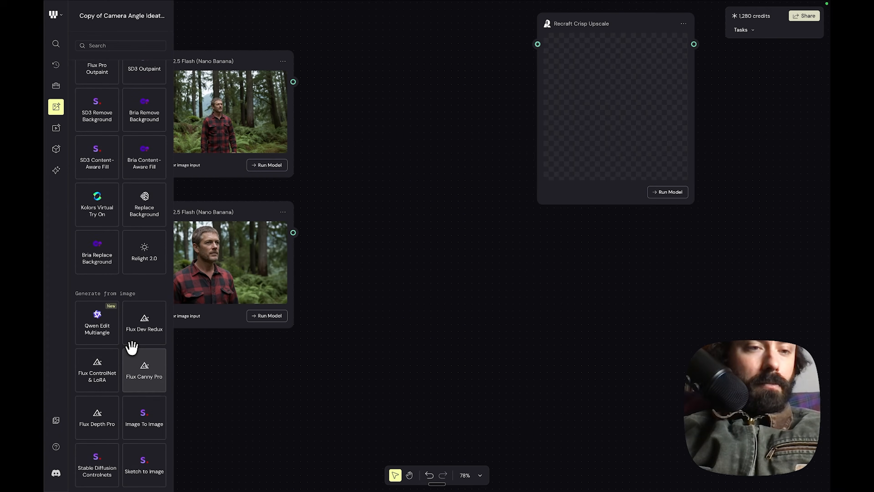
scroll(132, 348, down, 7)
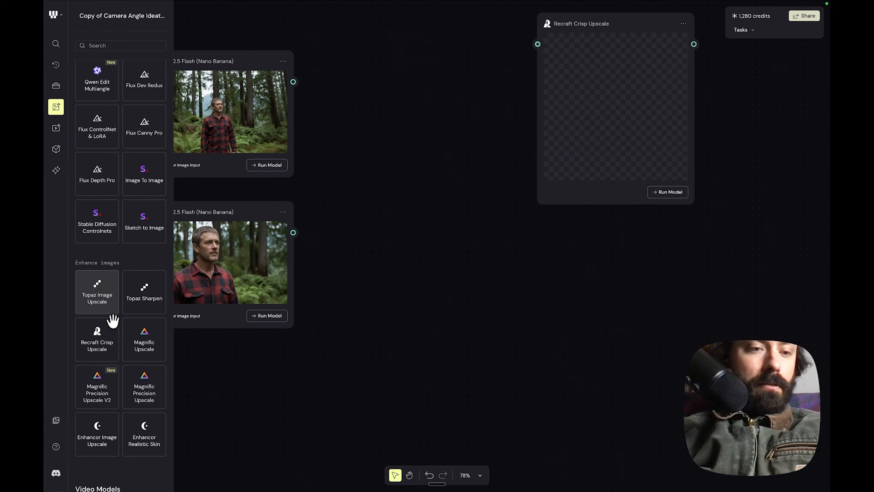
scroll(113, 321, down, 5)
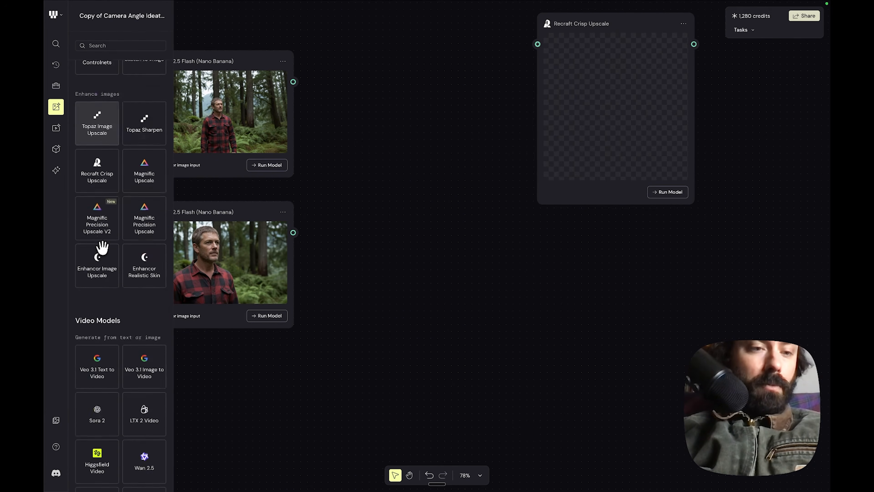
Step: Review the video models, including the Wan 2.2 Animate descriptions, lip sync and video enhancement, plus the 3D models
scroll(103, 247, down, 6)
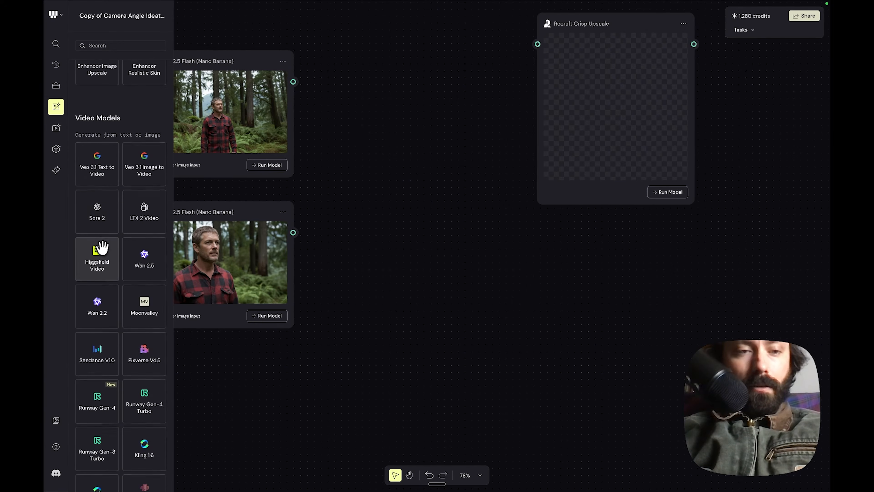
scroll(102, 247, down, 12)
scroll(117, 245, down, 2)
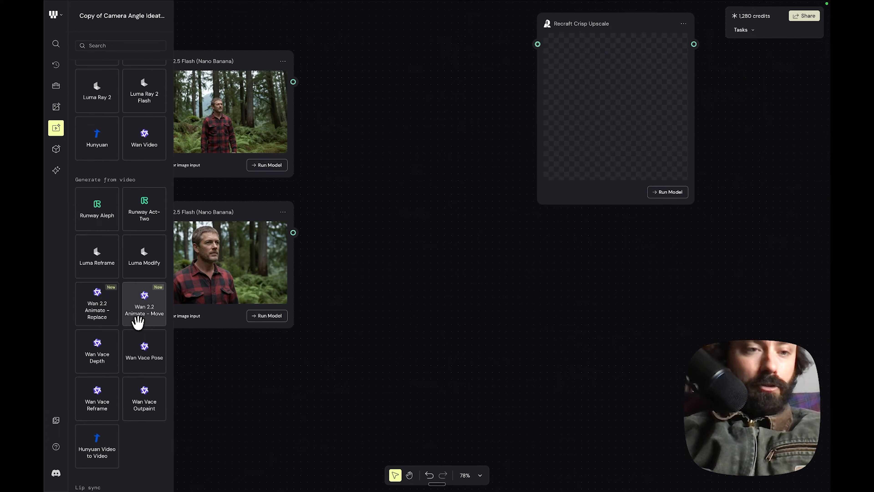
mouse_move(131, 320)
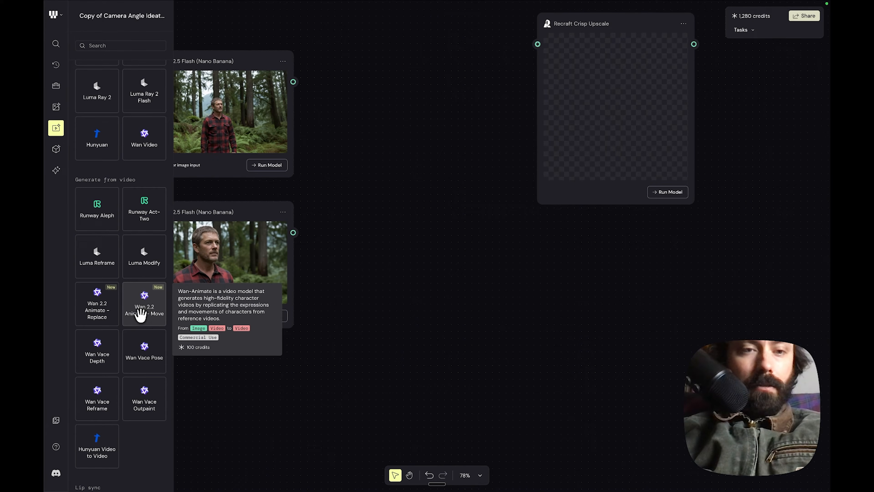
mouse_move(100, 317)
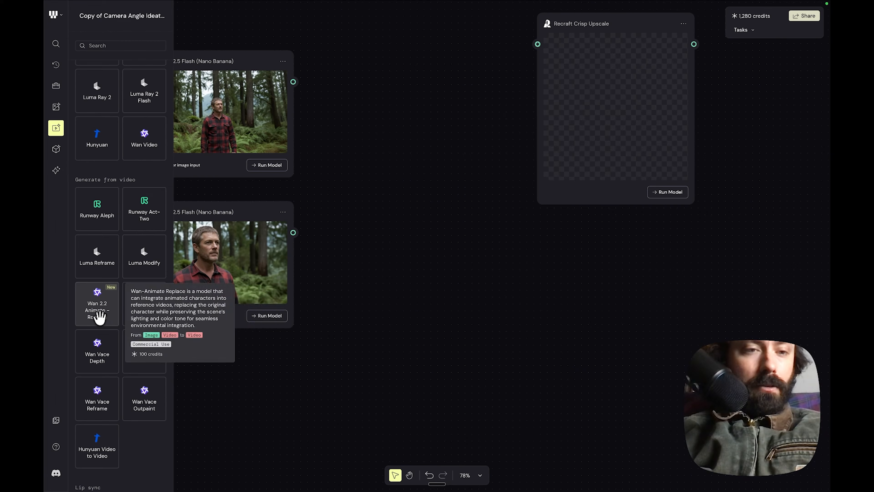
scroll(97, 321, down, 1)
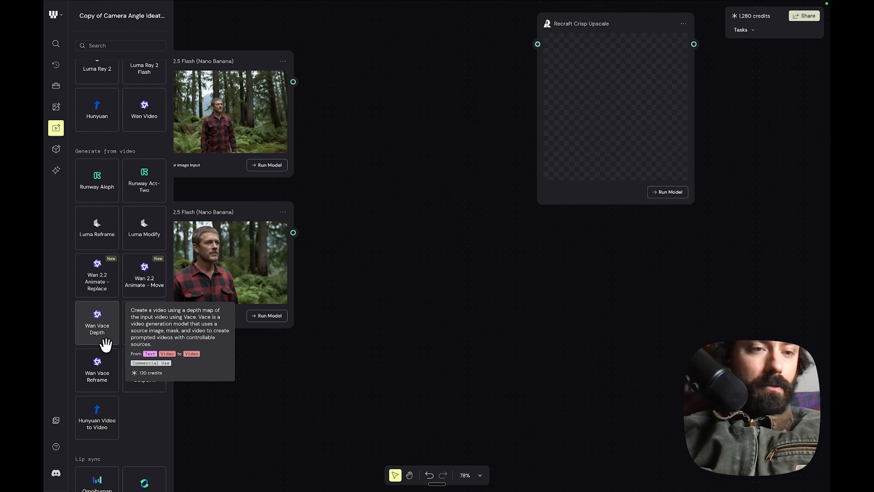
scroll(104, 377, down, 5)
mouse_move(135, 362)
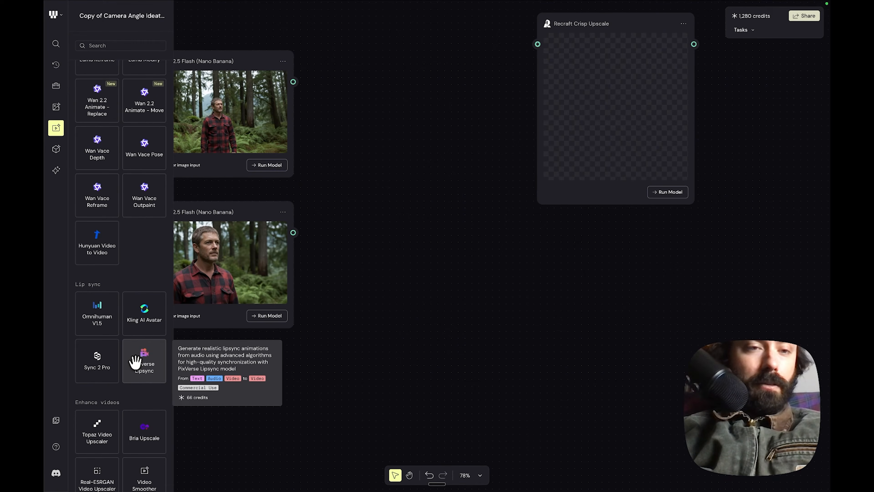
scroll(135, 362, down, 4)
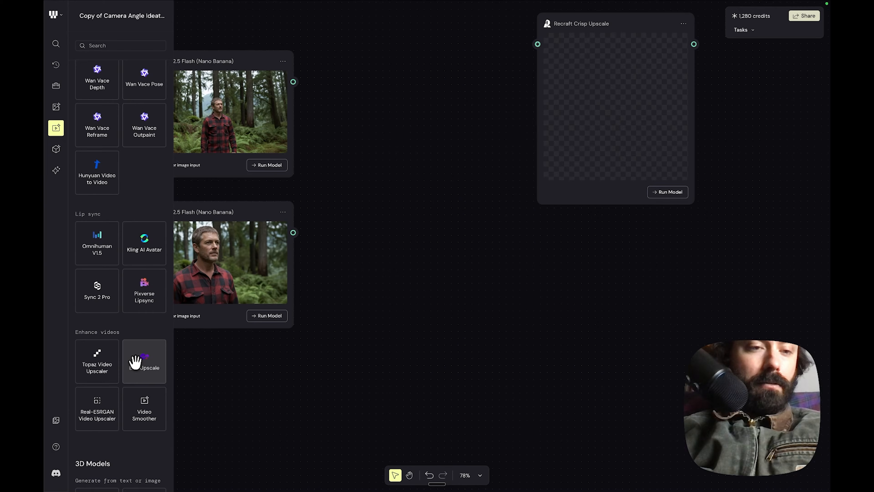
scroll(135, 361, down, 4)
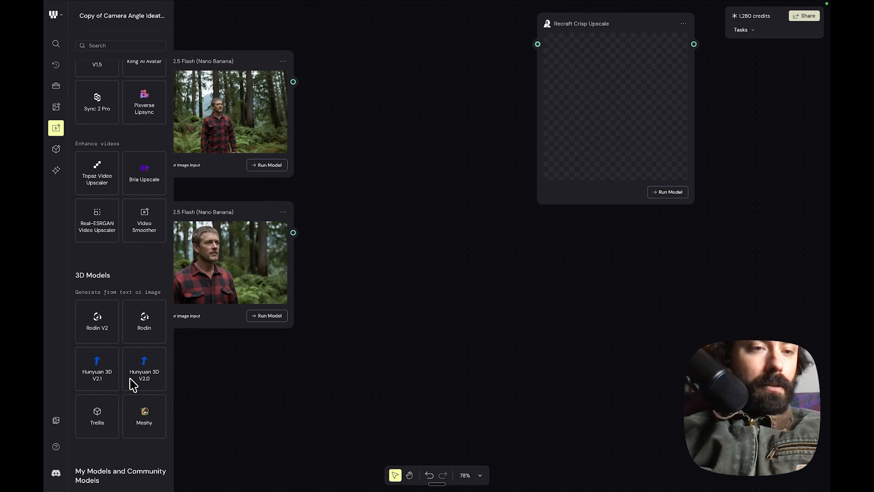
mouse_move(124, 410)
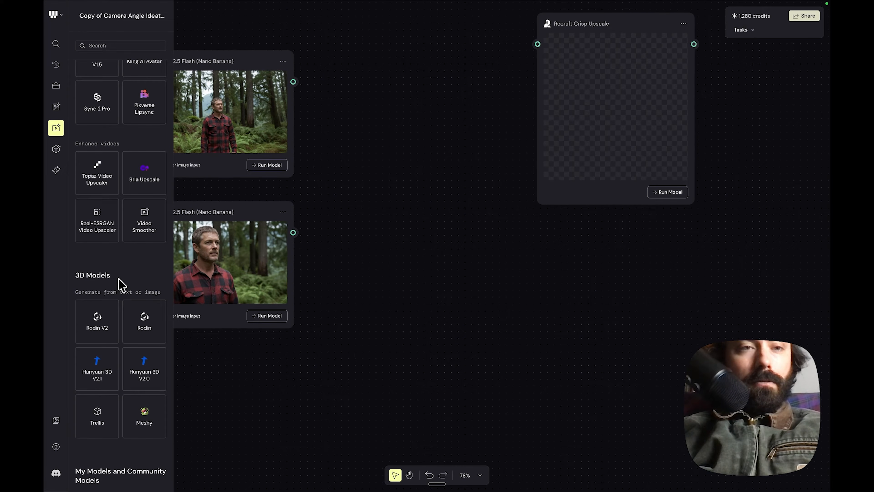
scroll(121, 284, up, 1)
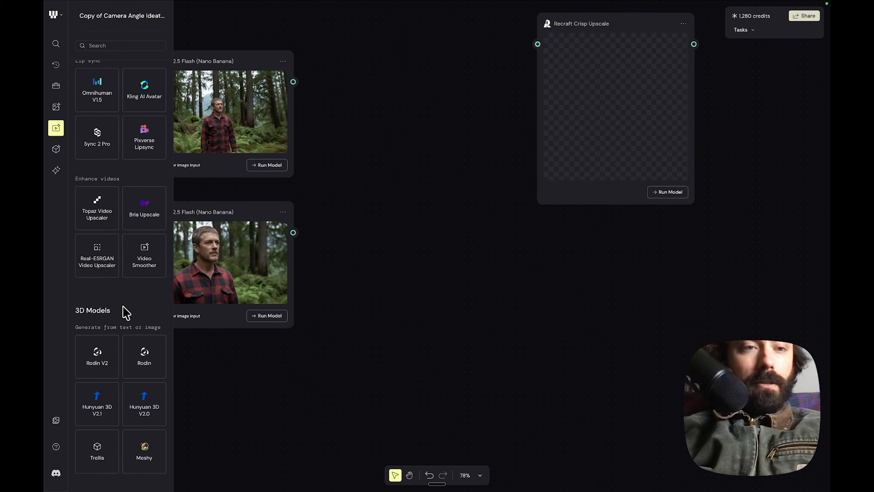
scroll(104, 241, up, 1)
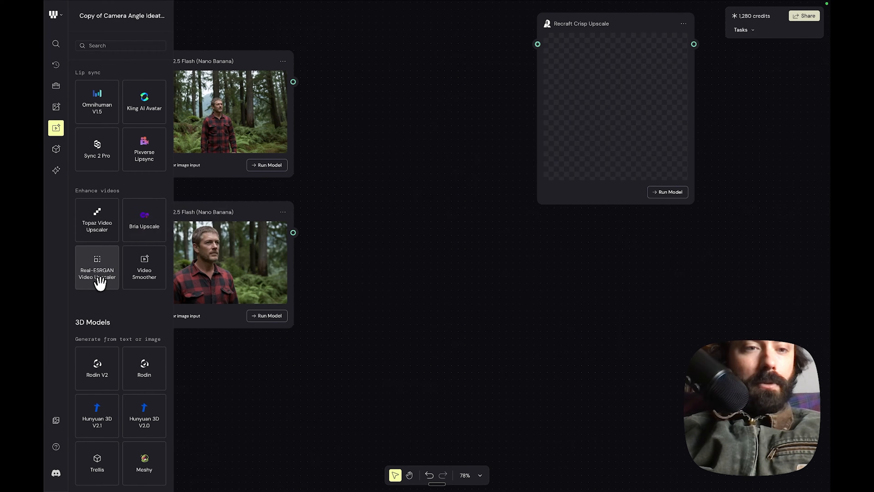
Step: Browse the remaining video enhancement and 3D models, the My Models section and the community models down to ElevenLabs - Voice Changer
scroll(127, 318, down, 1)
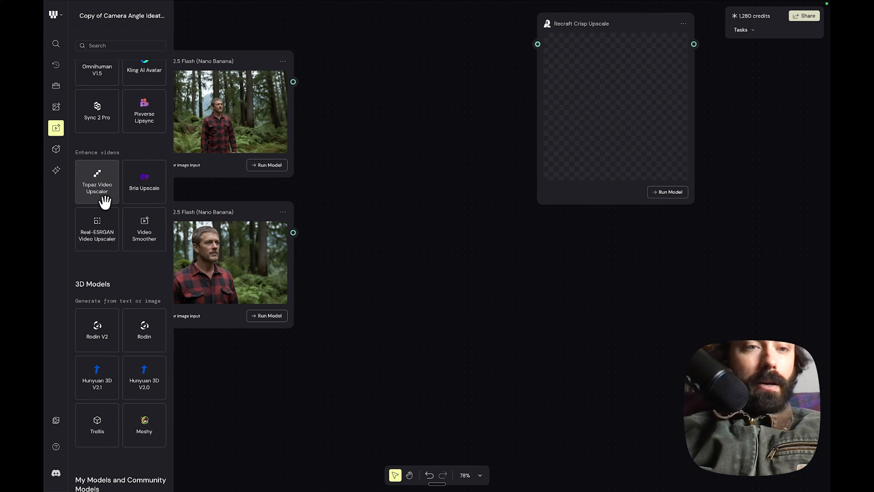
scroll(120, 261, down, 3)
scroll(120, 261, down, 4)
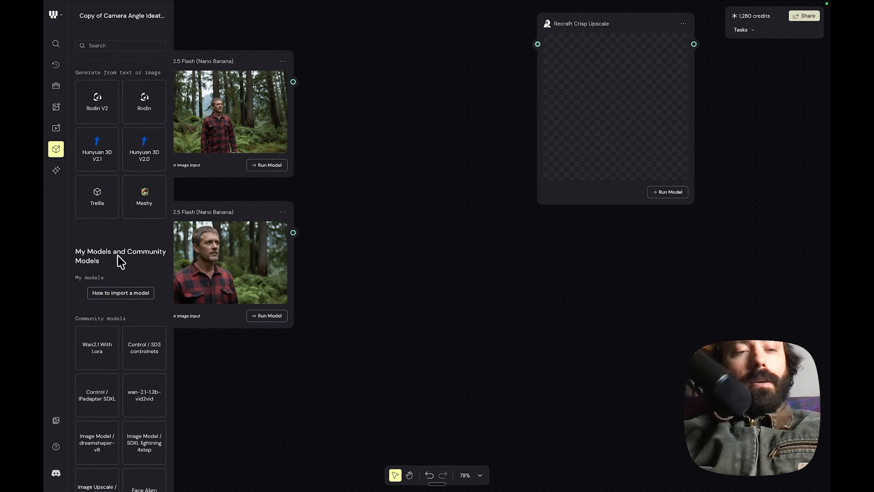
scroll(91, 261, down, 1)
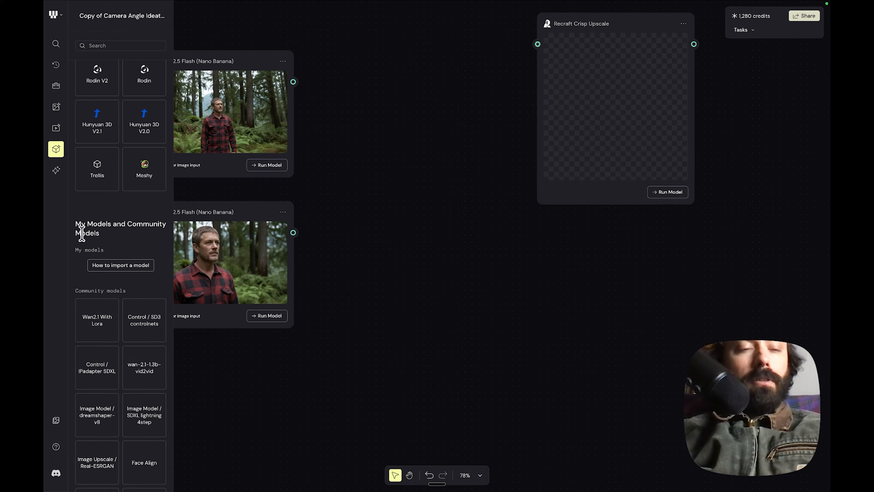
drag(80, 223, 96, 223)
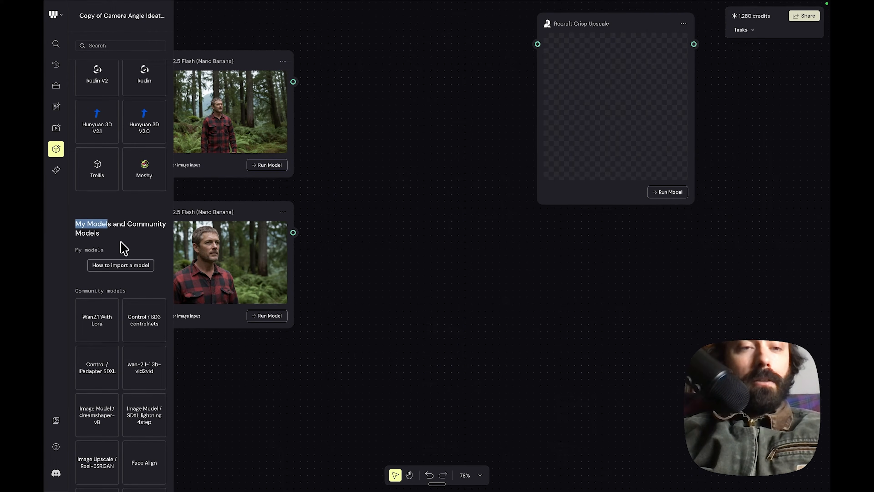
scroll(114, 293, down, 1)
click(125, 270)
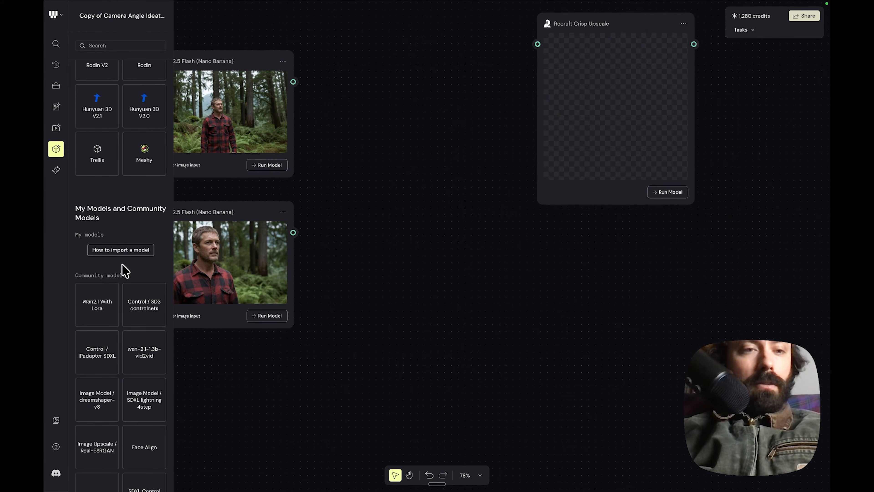
scroll(110, 272, down, 2)
scroll(98, 292, down, 2)
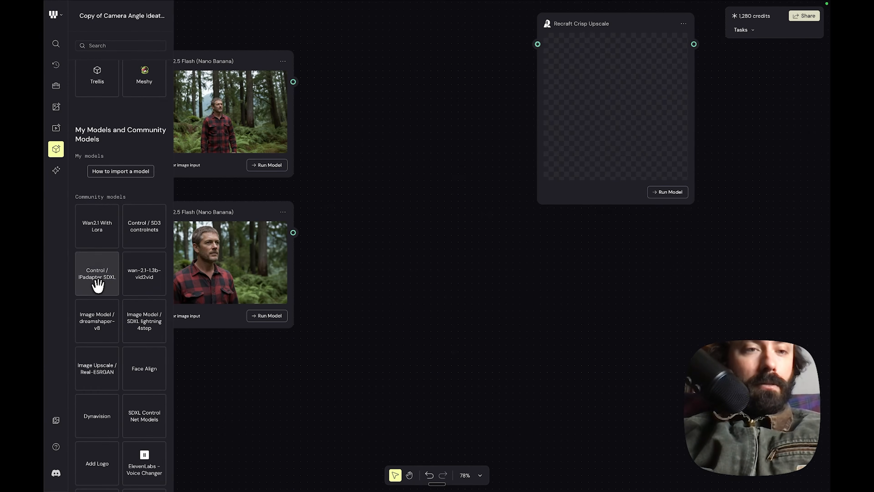
scroll(93, 226, down, 4)
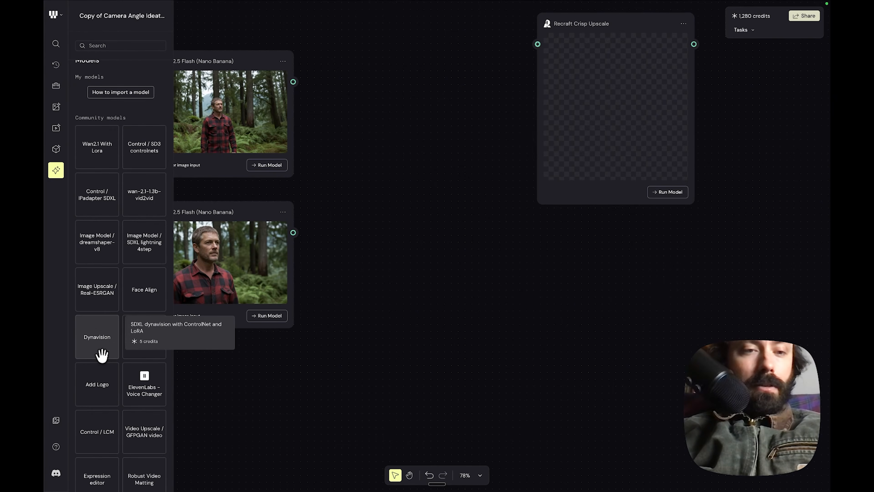
scroll(103, 354, down, 2)
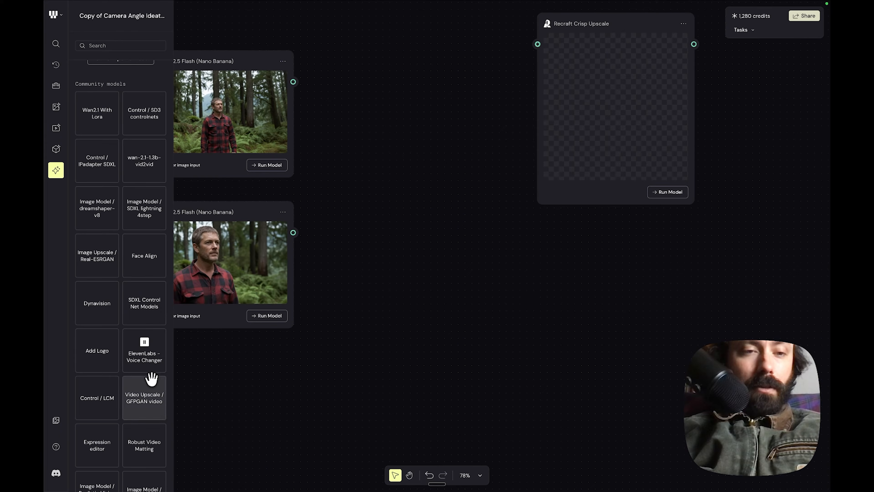
scroll(147, 357, down, 1)
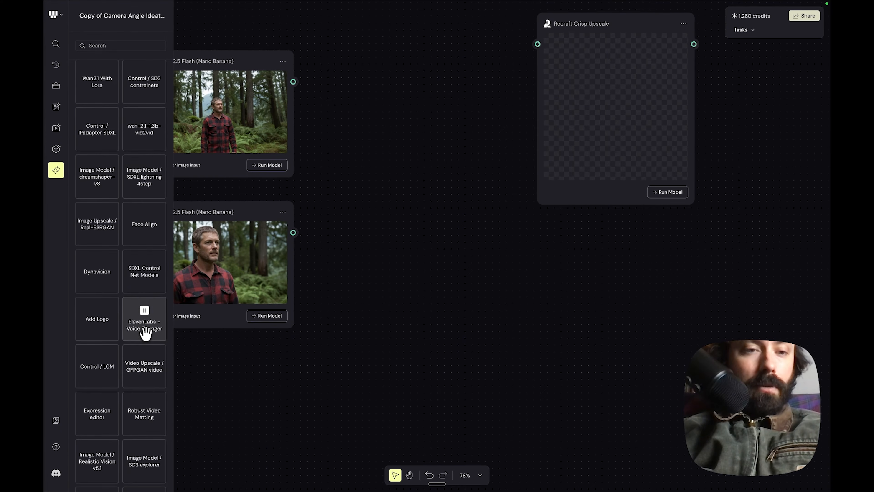
Step: Add an ElevenLabs - Voice Changer node to the canvas below the Recraft Crisp Upscale node
mouse_move(146, 333)
drag(145, 329, 458, 336)
drag(533, 259, 616, 264)
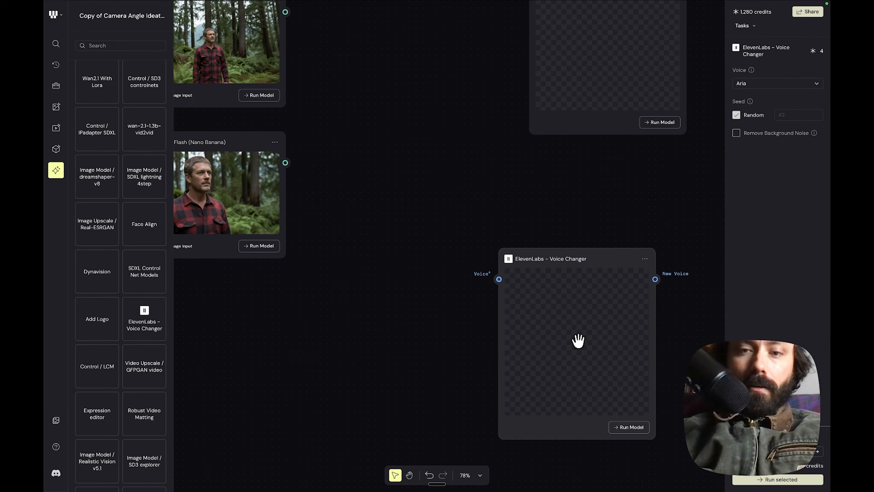
Step: Add an Increase Frame-rate community model node, inspect its Framerate Multiplier options and set Custom Fps to about 137
scroll(123, 393, down, 10)
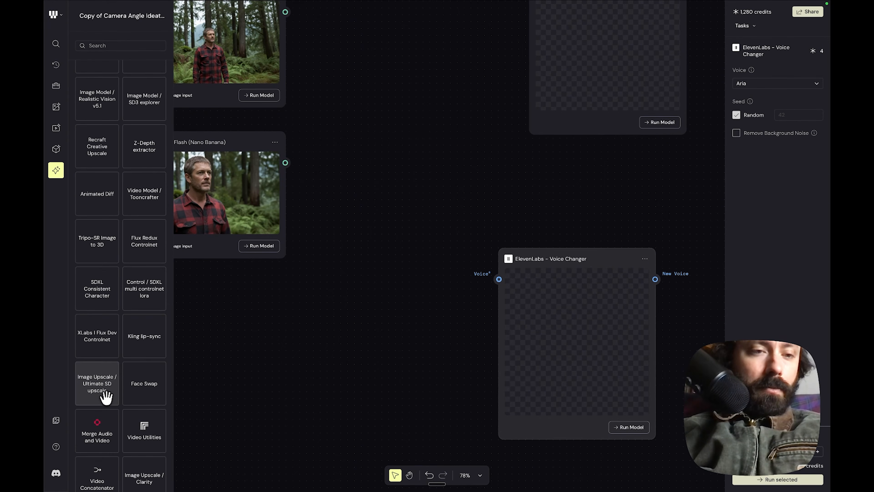
scroll(105, 401, down, 5)
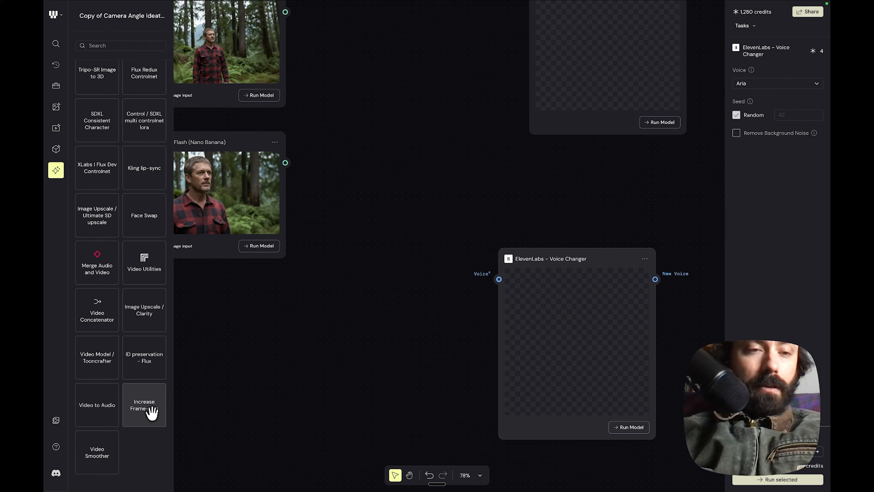
click(146, 407)
click(769, 78)
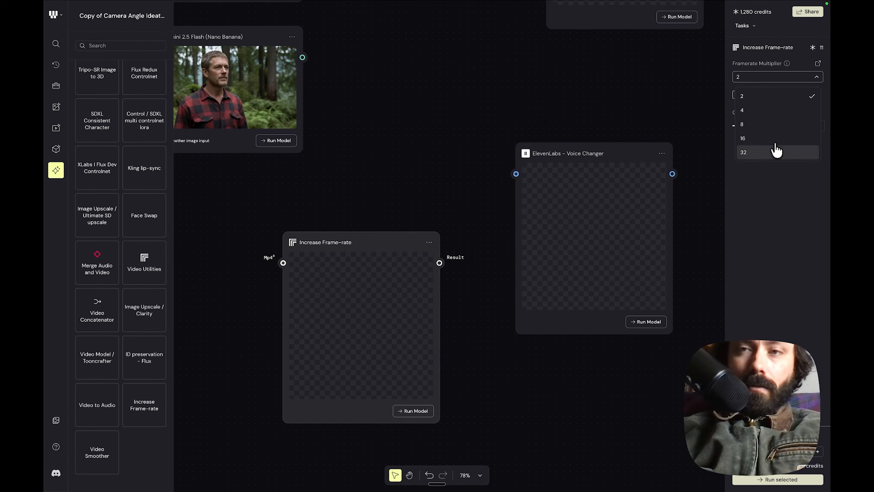
click(794, 82)
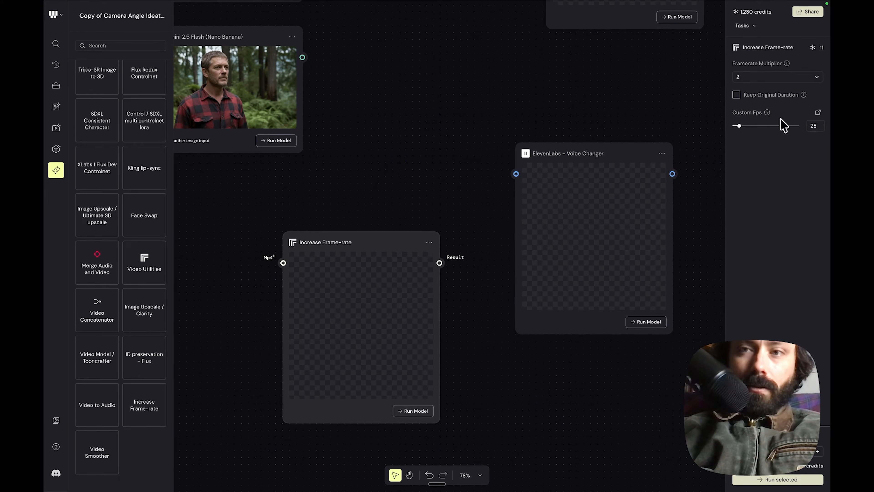
drag(739, 126, 771, 129)
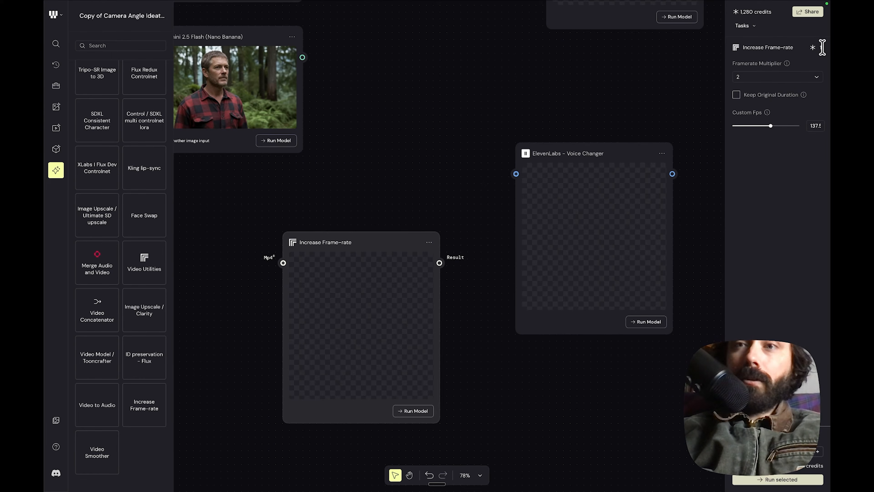
Step: Delete the Increase Frame-rate and ElevenLabs - Voice Changer nodes from the canvas
drag(365, 241, 366, 229)
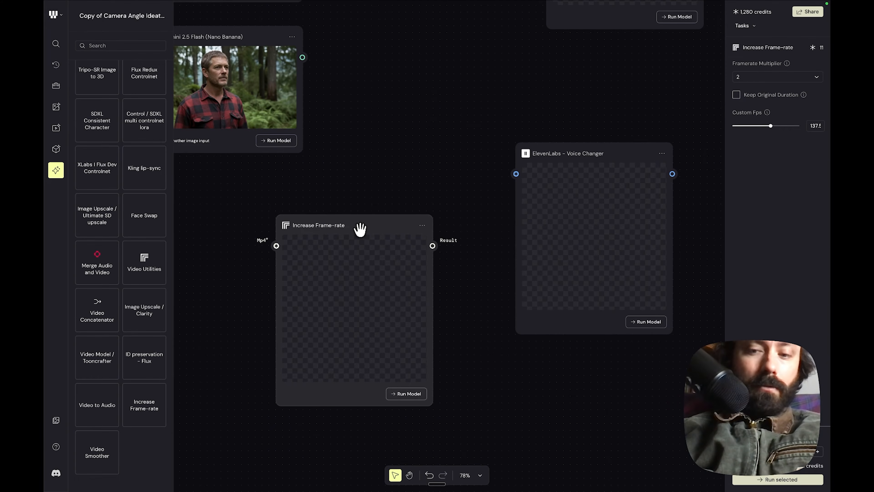
key(Delete)
click(626, 153)
key(Delete)
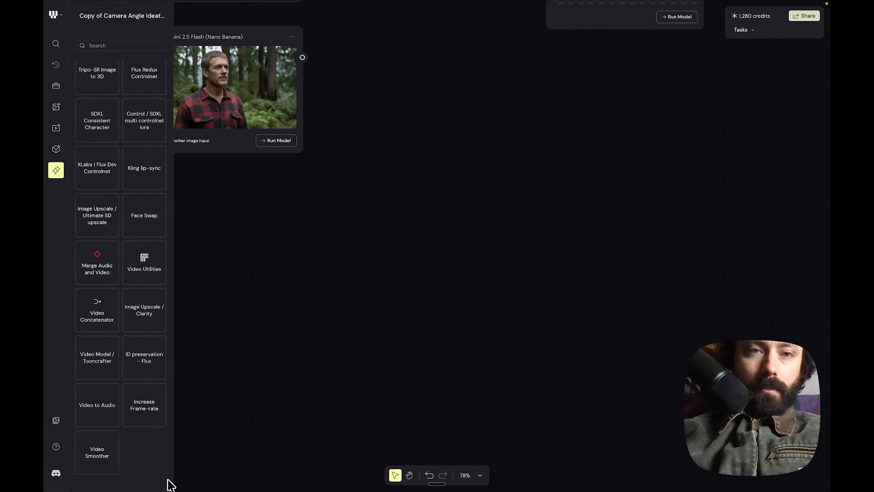
Step: Check the Face Swap description and credit cost, then review the image enhancement models, including Magnific Precision Upscale
mouse_move(151, 225)
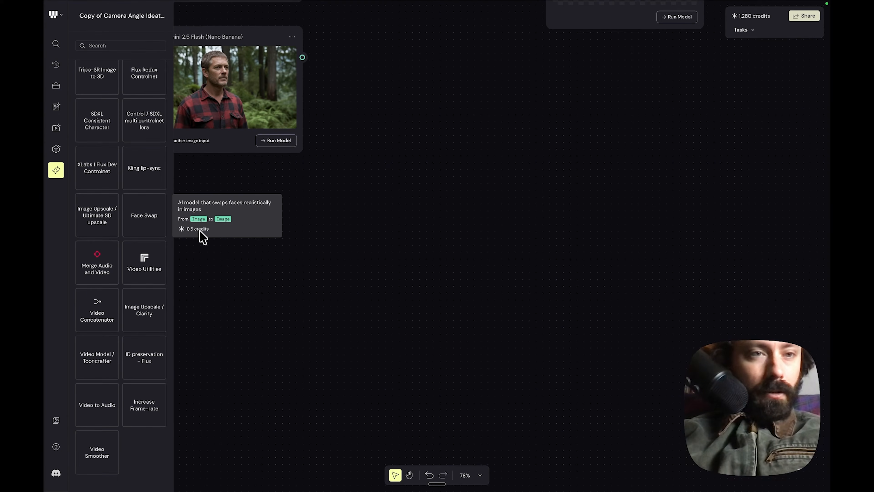
scroll(92, 133, up, 1)
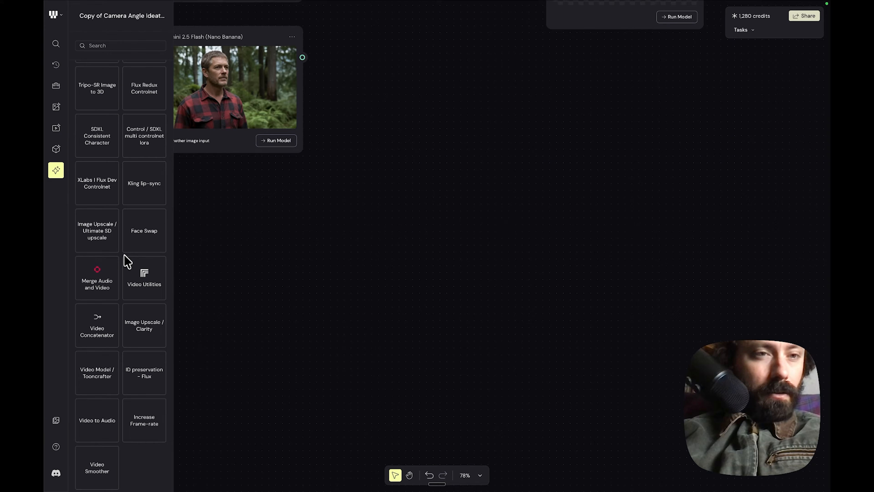
scroll(148, 207, up, 3)
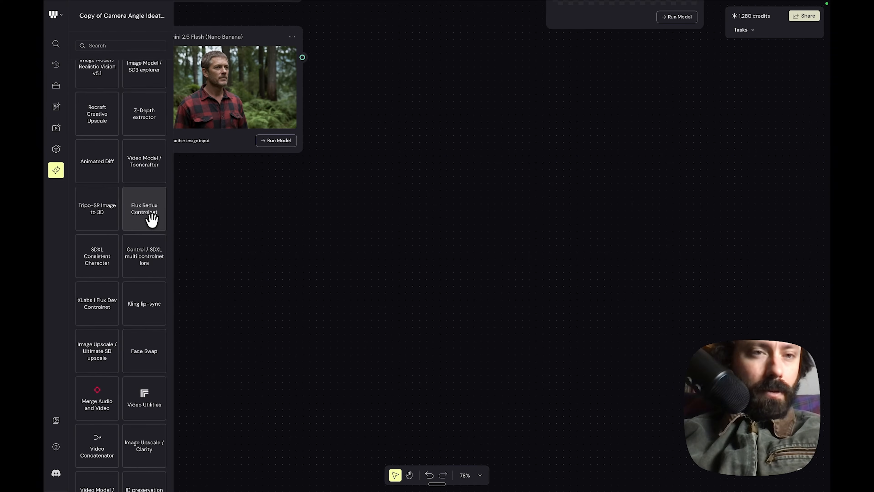
scroll(126, 242, up, 15)
scroll(127, 243, up, 15)
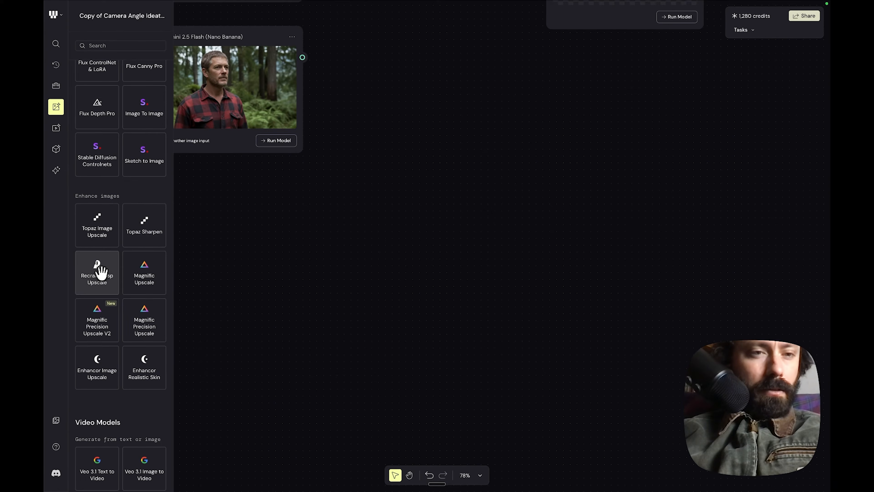
mouse_move(101, 272)
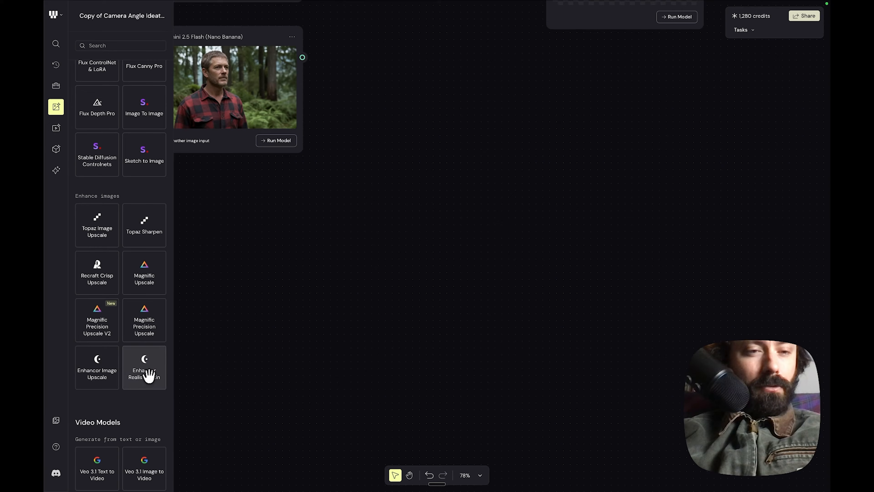
mouse_move(148, 375)
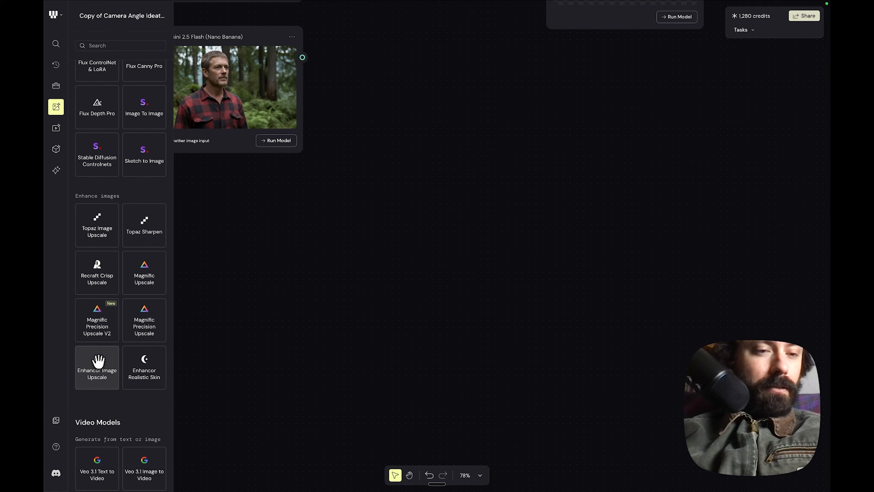
mouse_move(132, 325)
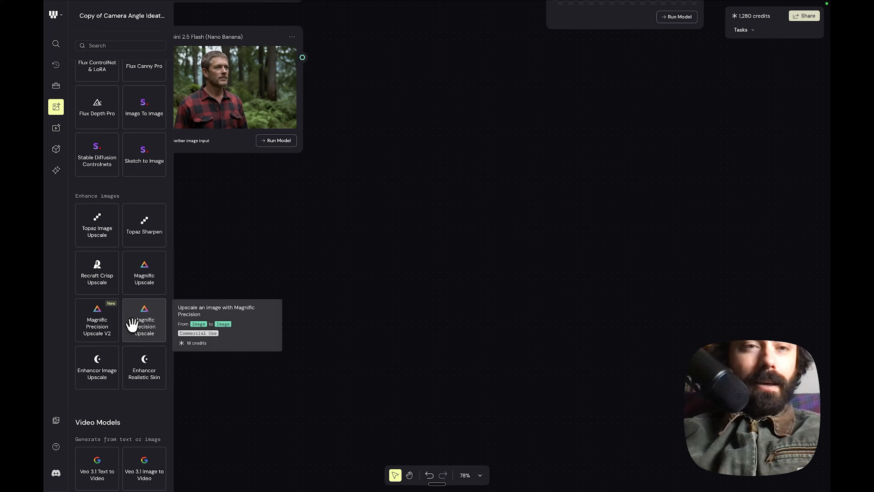
Step: Move the Recraft Crisp Upscale node near the close-up flannel man image and connect that image's result to its image input
scroll(257, 196, left, 1)
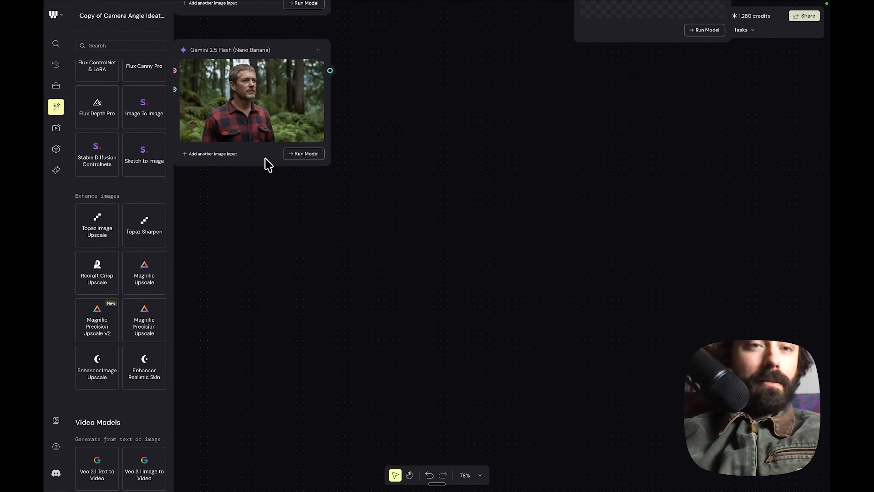
scroll(265, 148, left, 1)
scroll(292, 131, left, 1)
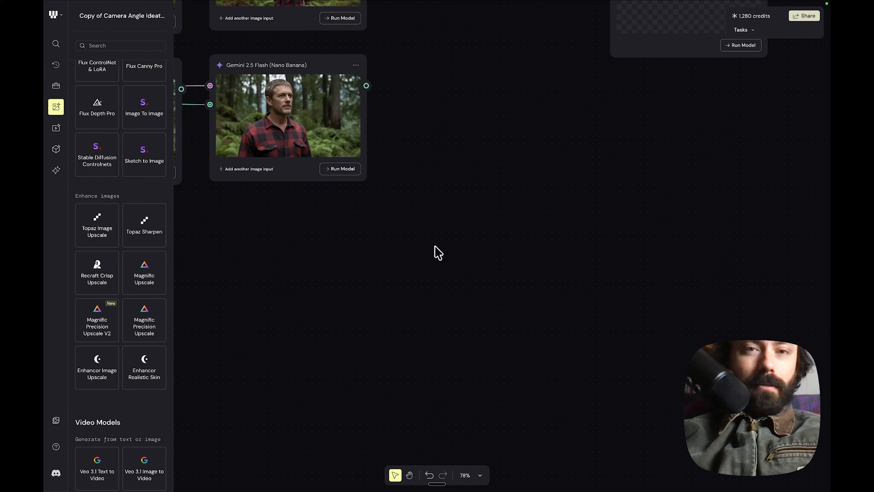
scroll(435, 251, up, 3)
scroll(436, 251, right, 2)
scroll(556, 110, up, 2)
scroll(556, 110, right, 1)
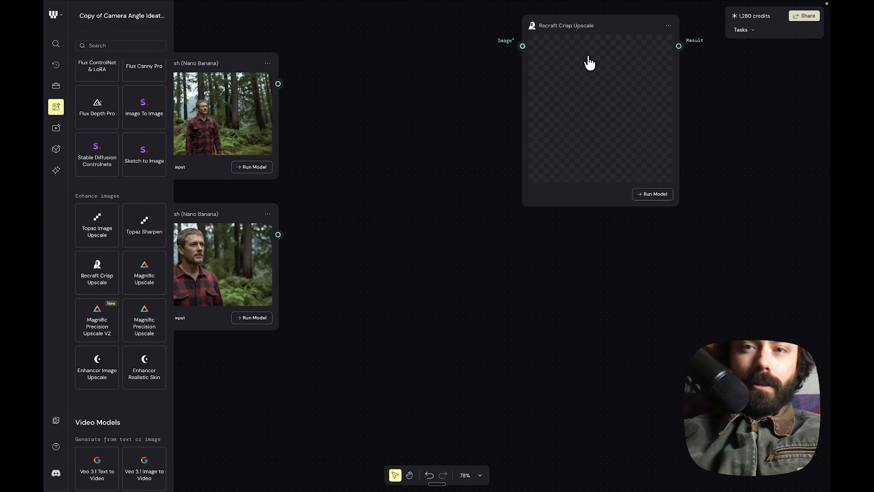
drag(587, 62, 471, 196)
drag(280, 237, 382, 221)
scroll(313, 367, down, 1)
scroll(314, 367, left, 1)
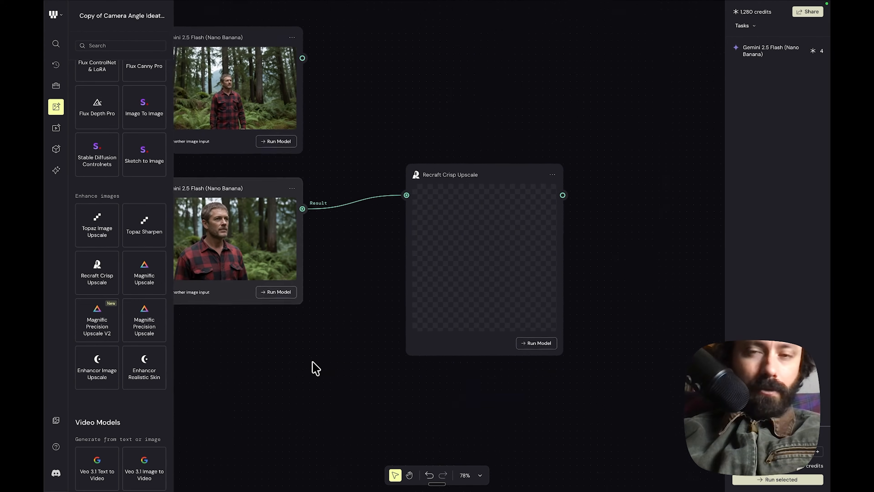
Step: Run the Recraft Crisp Upscale model and place its node directly beside the source Gemini 2.5 Flash (Nano Banana) node
click(537, 340)
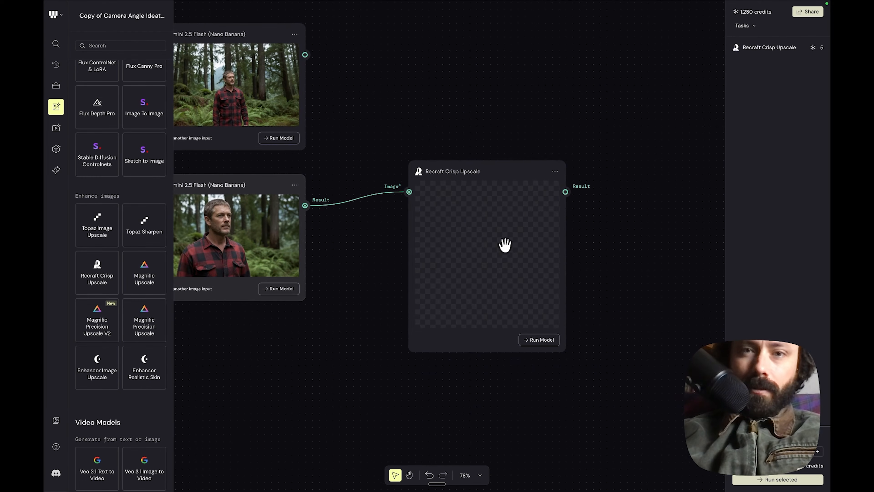
click(554, 172)
click(580, 423)
click(544, 343)
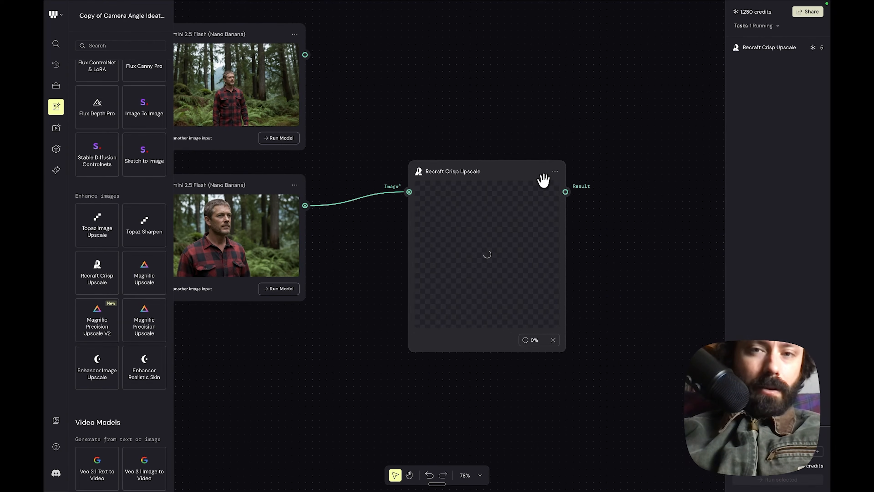
scroll(328, 220, left, 3)
drag(560, 185, 458, 199)
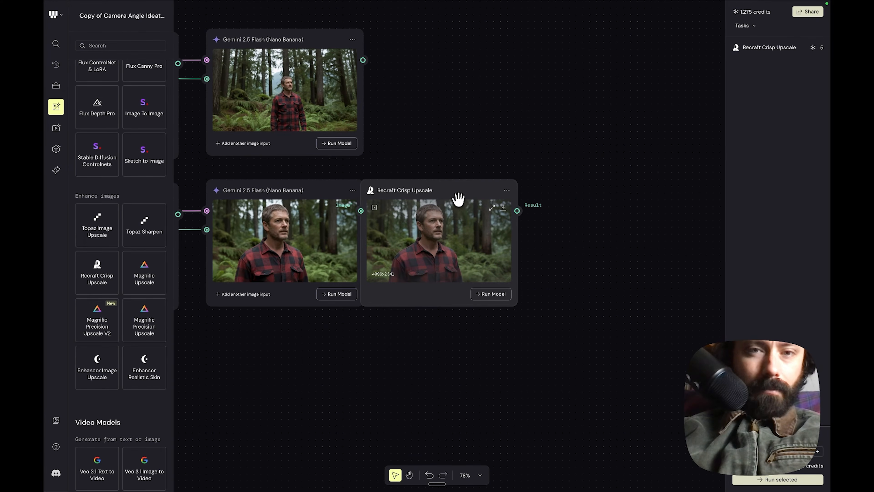
Step: Compare the original close-up of the flannel man with the Recraft Crisp Upscale result at 300% zoom
scroll(309, 270, up, 5)
scroll(310, 269, up, 1)
scroll(310, 270, left, 1)
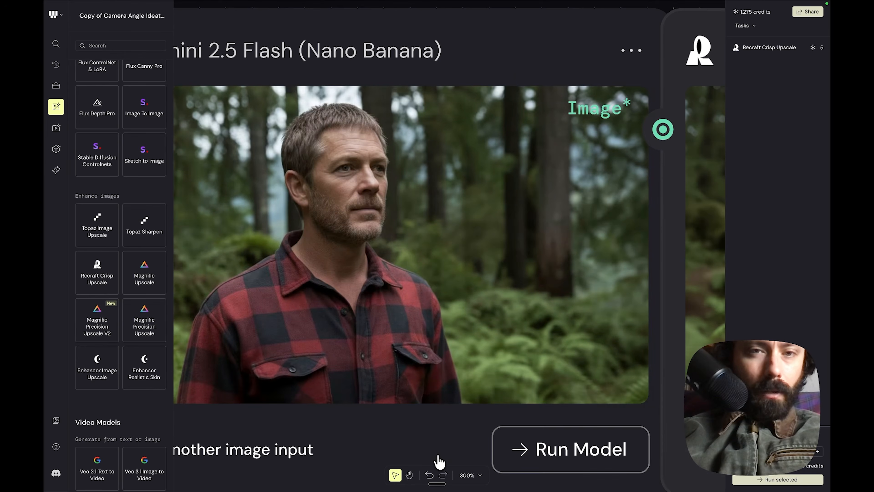
scroll(439, 461, right, 10)
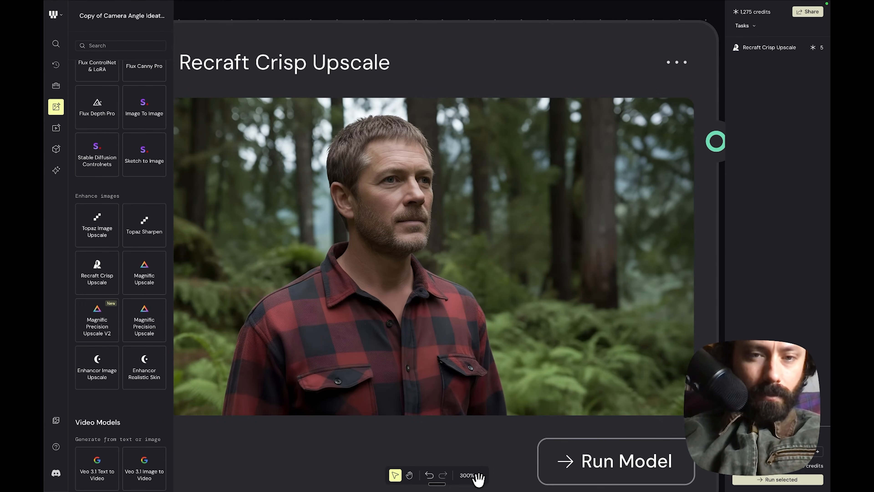
mouse_move(331, 488)
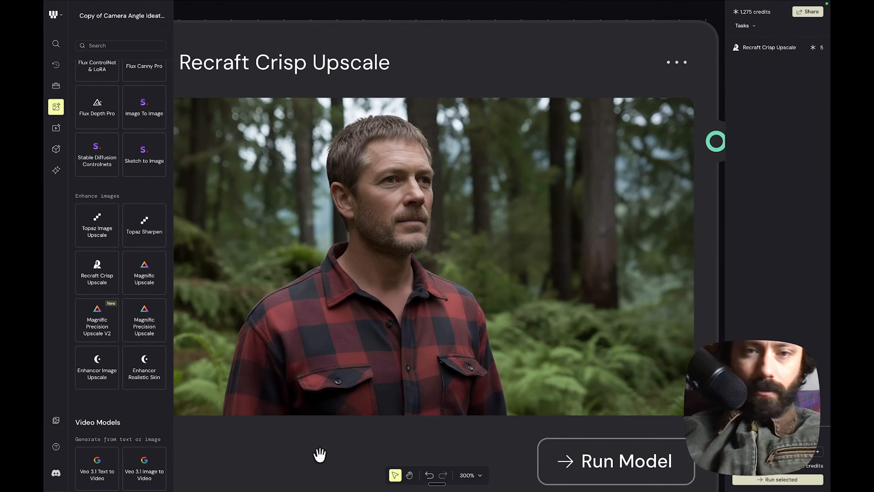
scroll(320, 455, left, 10)
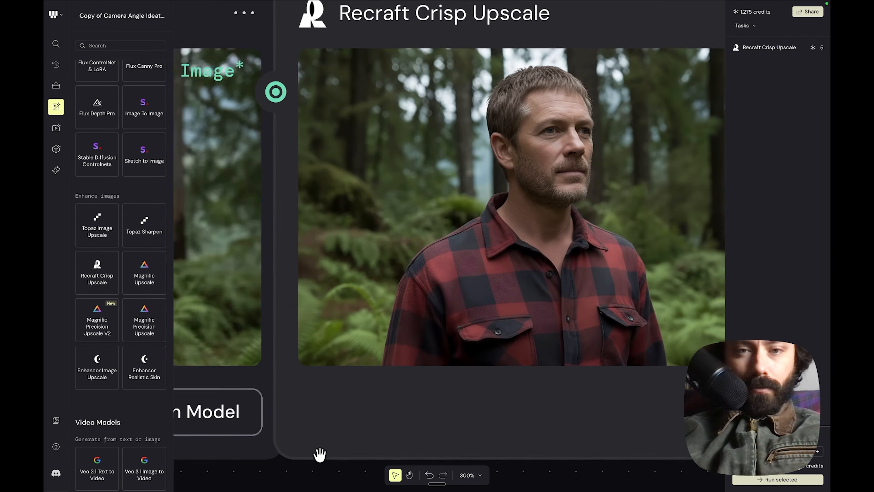
Step: Examine the flannel man's face, shirt and forest background in the source image and in the Recraft Crisp Upscale result
scroll(319, 455, left, 3)
scroll(297, 429, right, 7)
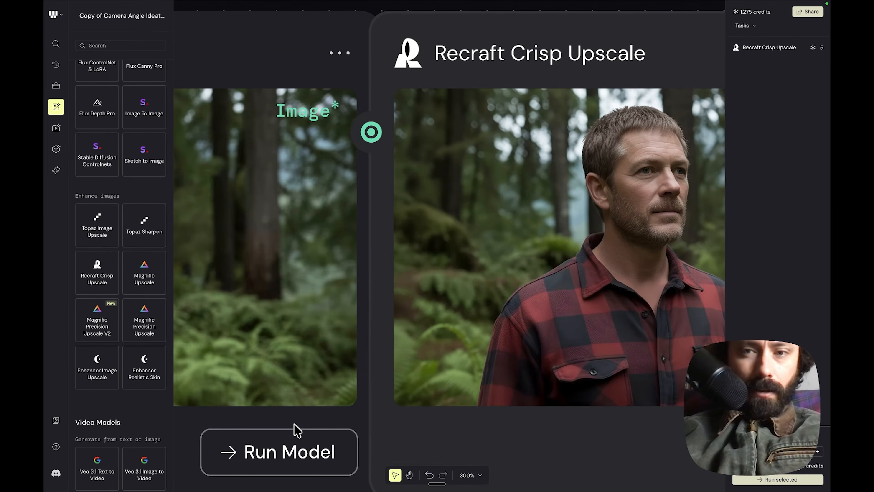
scroll(292, 413, left, 8)
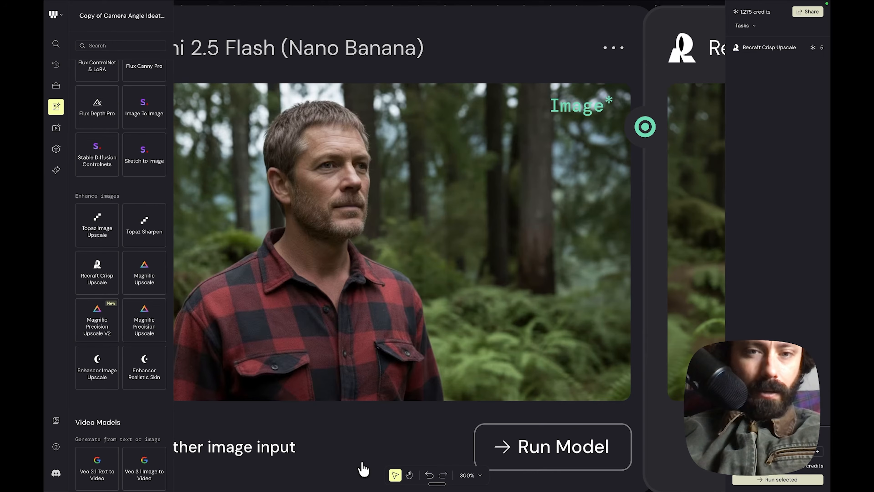
scroll(361, 469, right, 7)
scroll(364, 469, right, 5)
scroll(363, 468, right, 2)
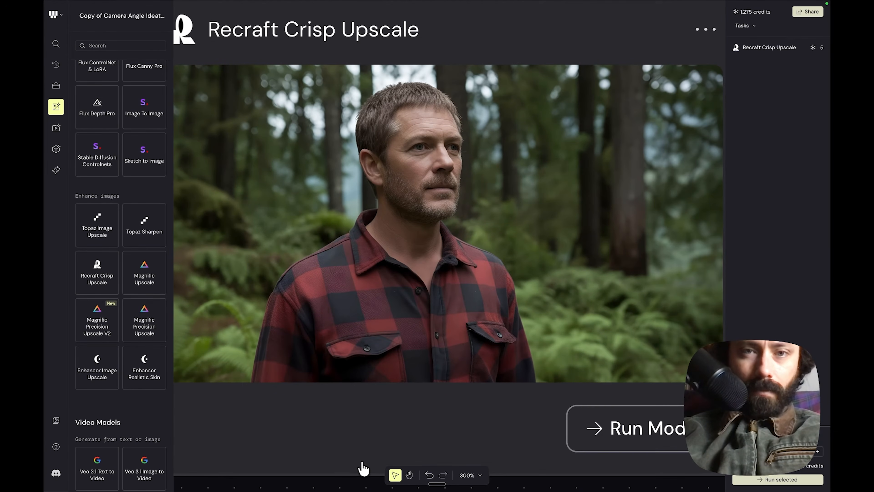
scroll(364, 468, left, 1)
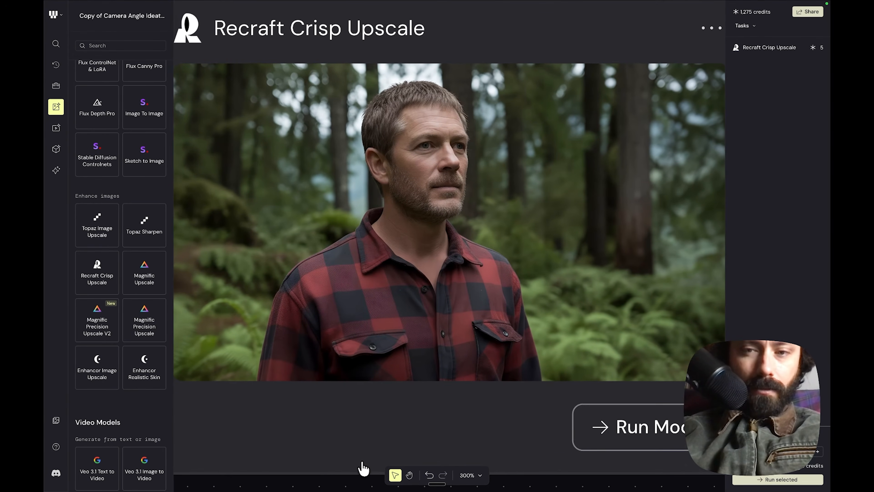
Step: Move the Recraft Crisp Upscale node away from its source image node so their connection is exposed
scroll(363, 469, down, 10)
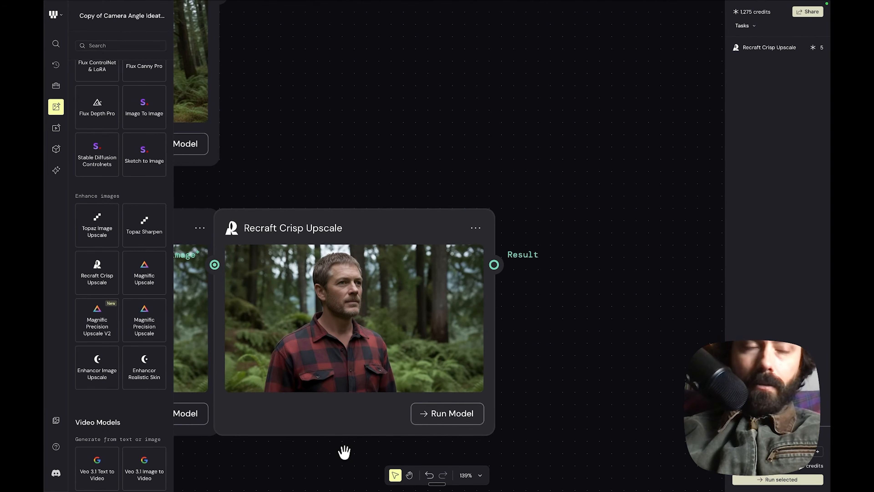
scroll(344, 452, down, 12)
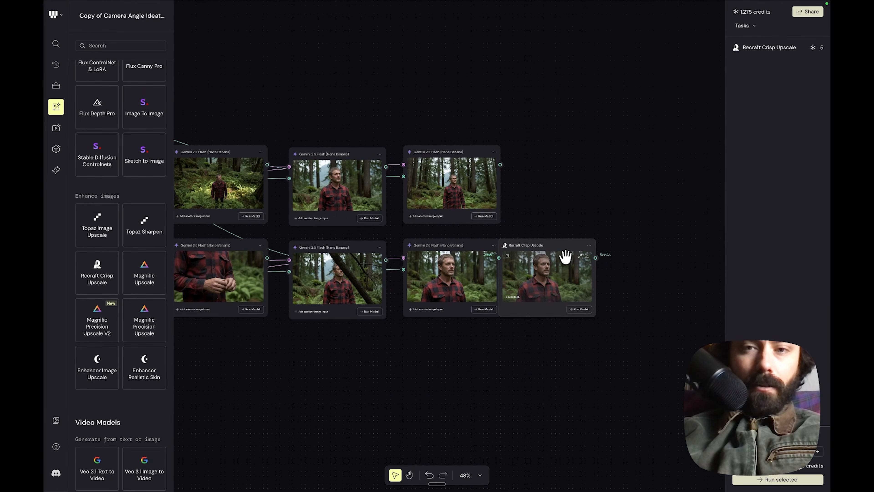
drag(566, 253, 632, 242)
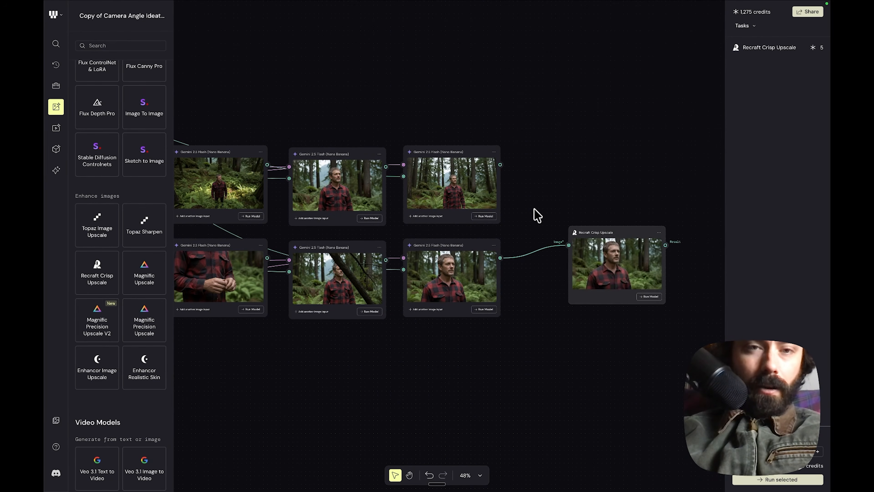
scroll(534, 215, left, 3)
scroll(536, 214, left, 8)
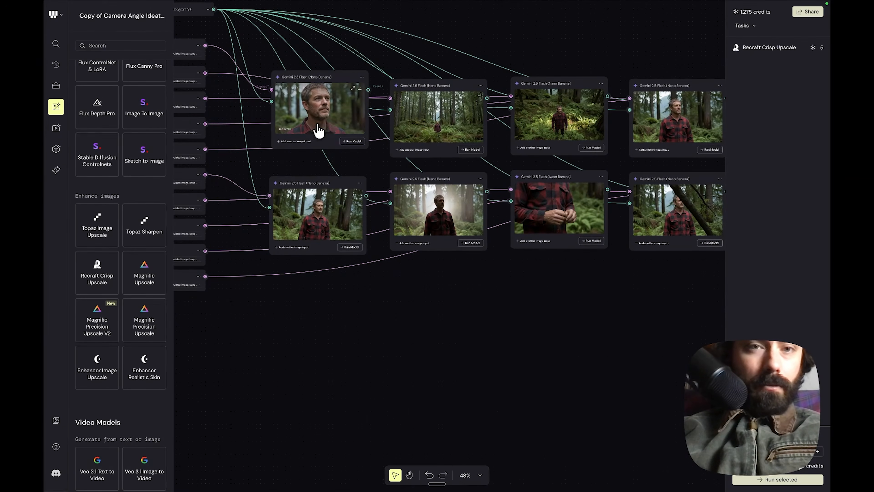
scroll(438, 289, right, 10)
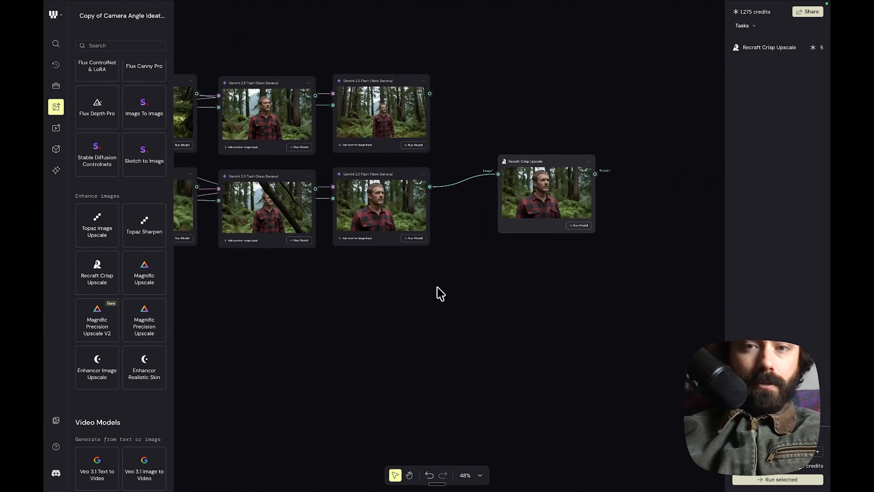
scroll(438, 289, left, 10)
right_click(512, 351)
text(vi)
key(BackSpace)
key(BackSpace)
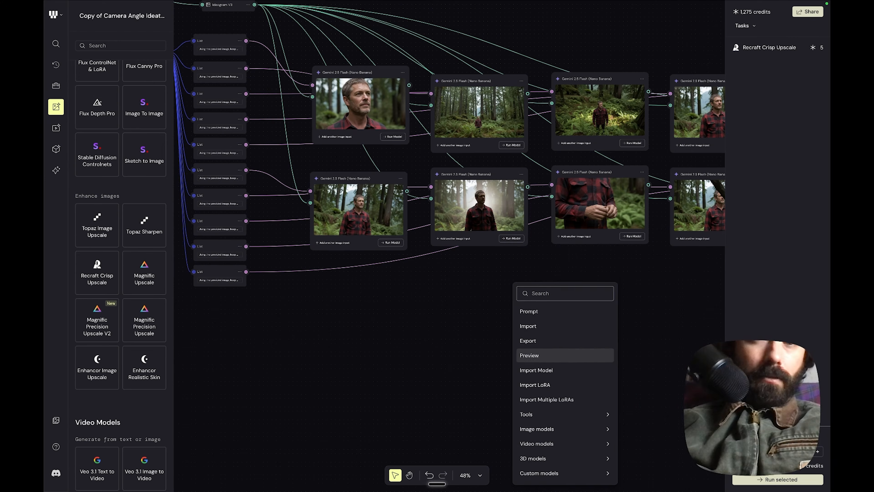
click(304, 365)
Step: Check the descriptions and credit costs of the Veo 3.1 Image to Video, Veo 3.1 Text to Video and Wan 2.5 models
scroll(135, 297, down, 4)
scroll(135, 297, down, 2)
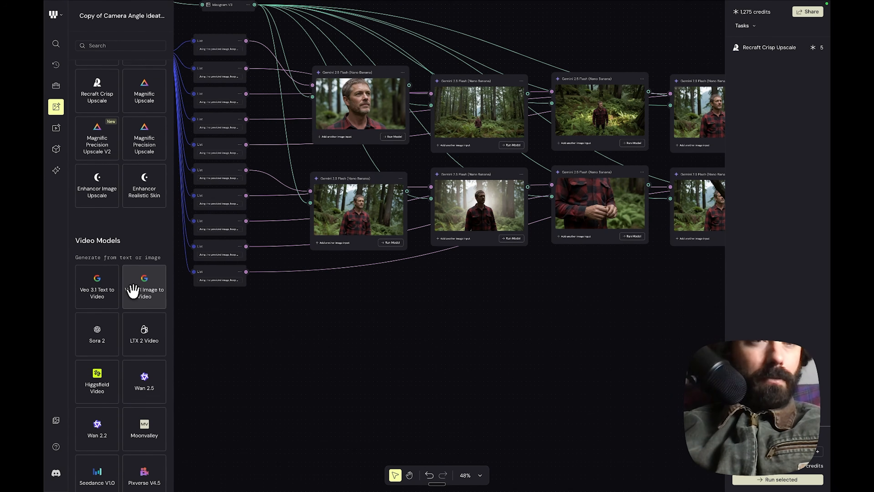
mouse_move(126, 271)
scroll(126, 272, down, 1)
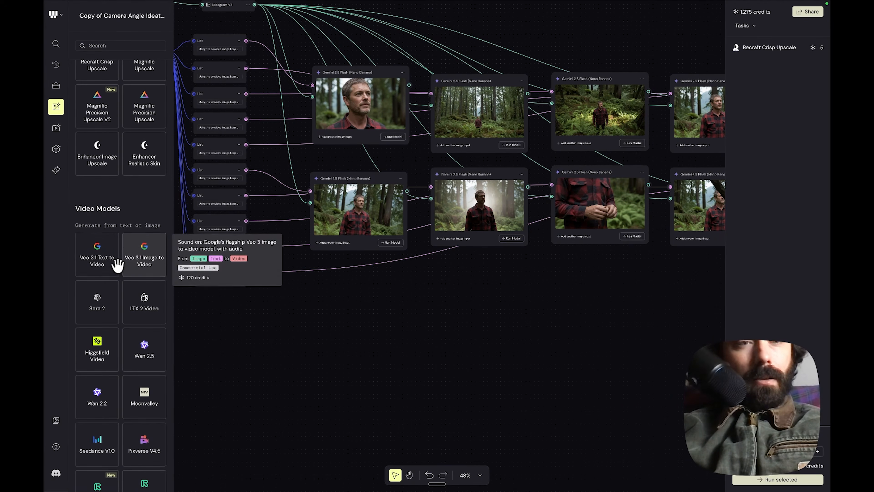
mouse_move(100, 265)
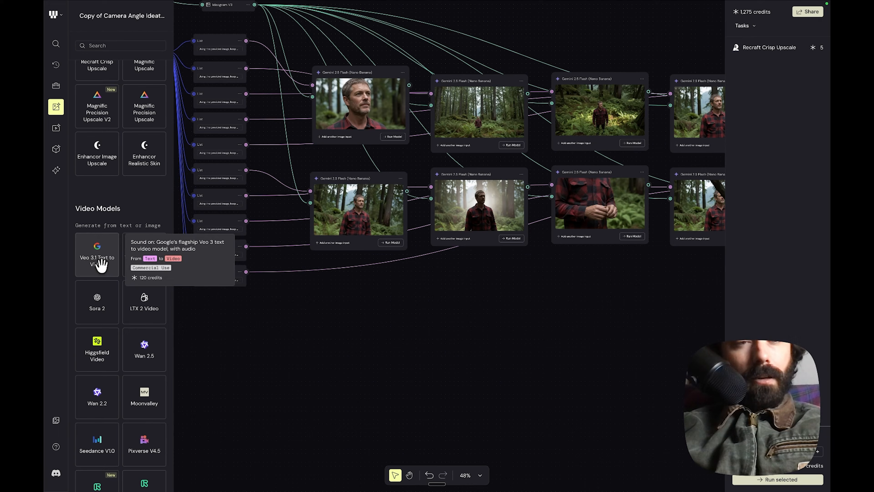
mouse_move(143, 297)
mouse_move(146, 341)
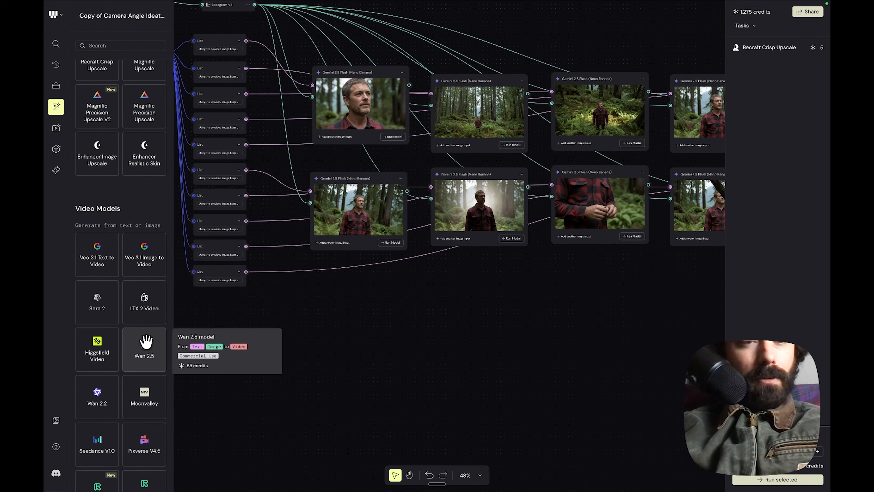
Step: Review the further video generation models, from Wan 2.2 and Seedance V1.0 to Kling Video and Veo 2
scroll(98, 348, down, 2)
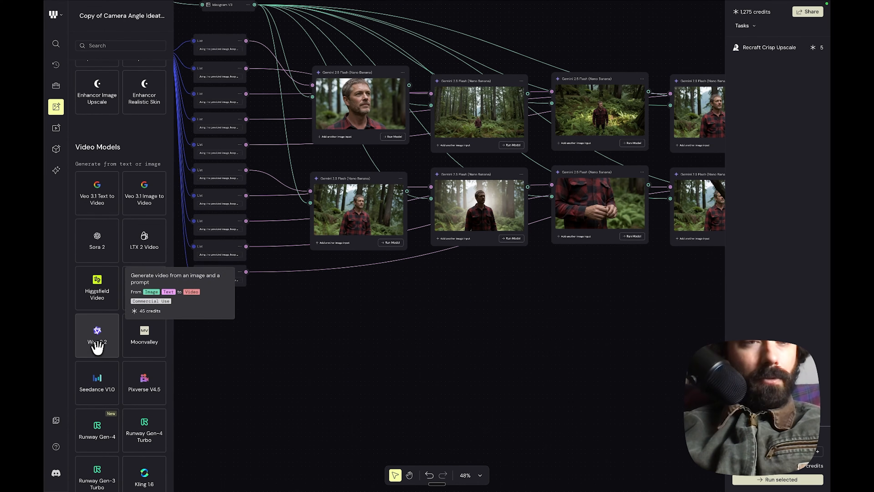
scroll(99, 341, down, 2)
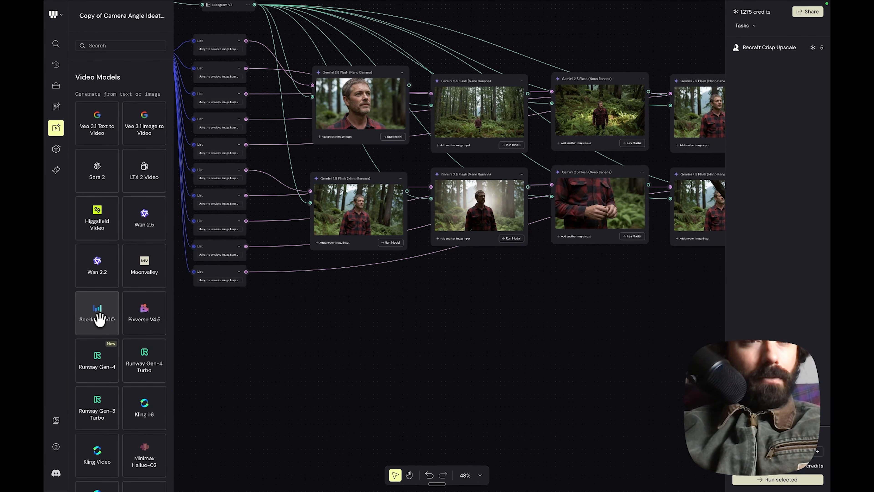
scroll(100, 319, down, 1)
mouse_move(104, 324)
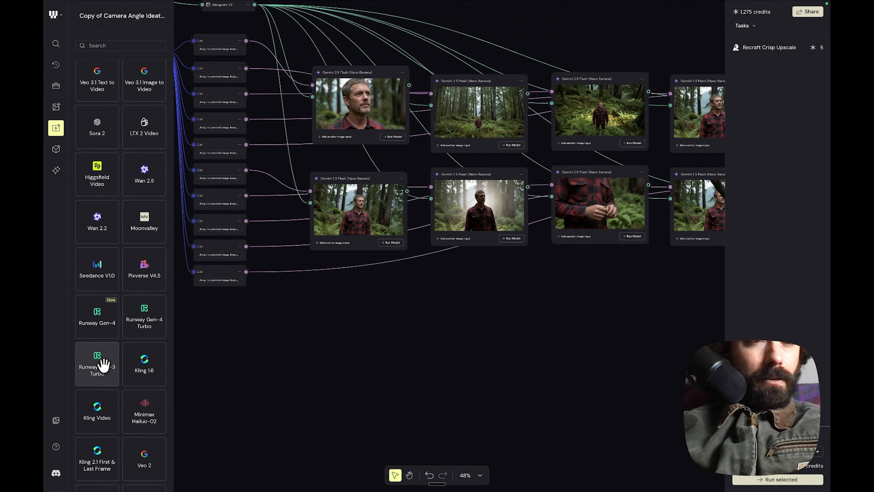
scroll(143, 365, down, 2)
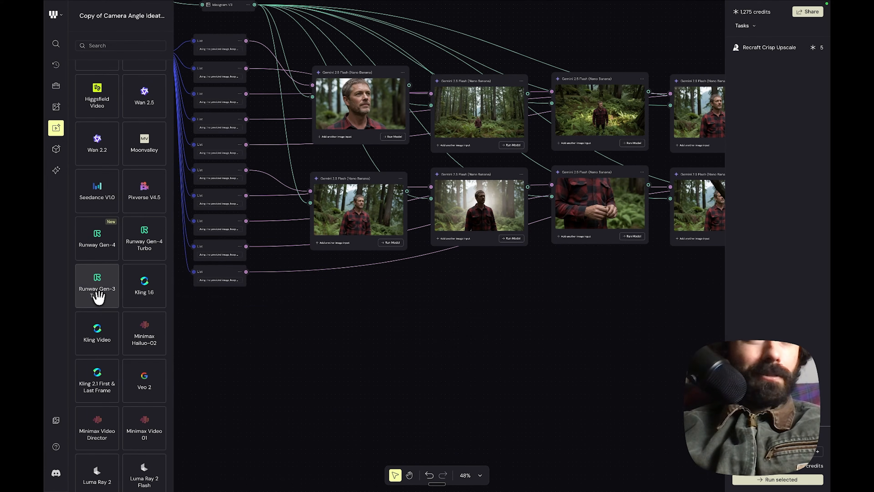
scroll(103, 330, down, 2)
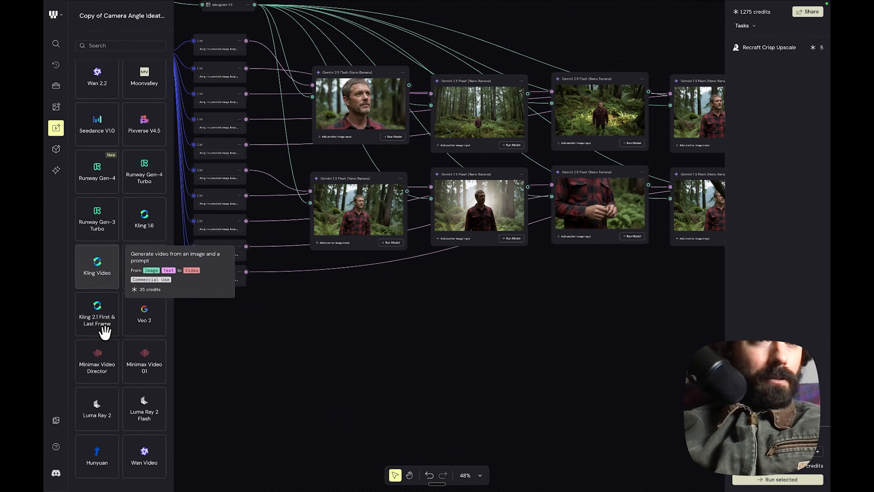
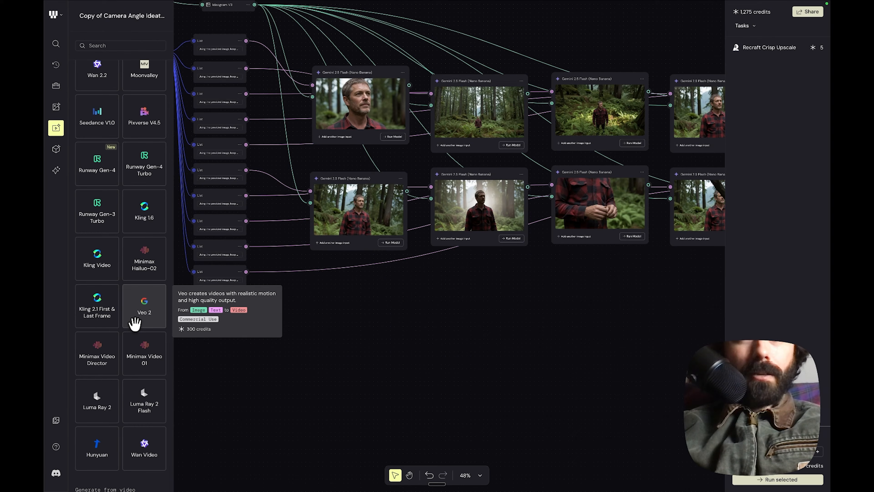
Step: Compare the credit costs of the two Veo 3.1 models with that of Veo 2
scroll(124, 234, up, 5)
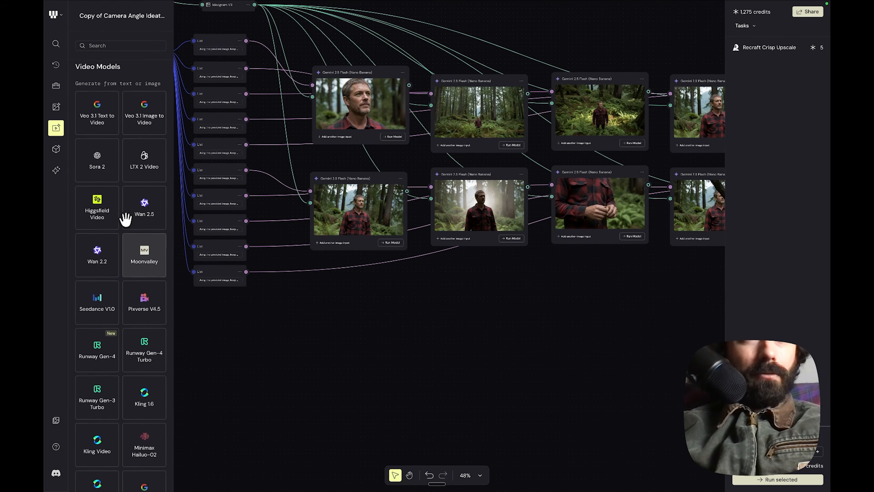
mouse_move(103, 132)
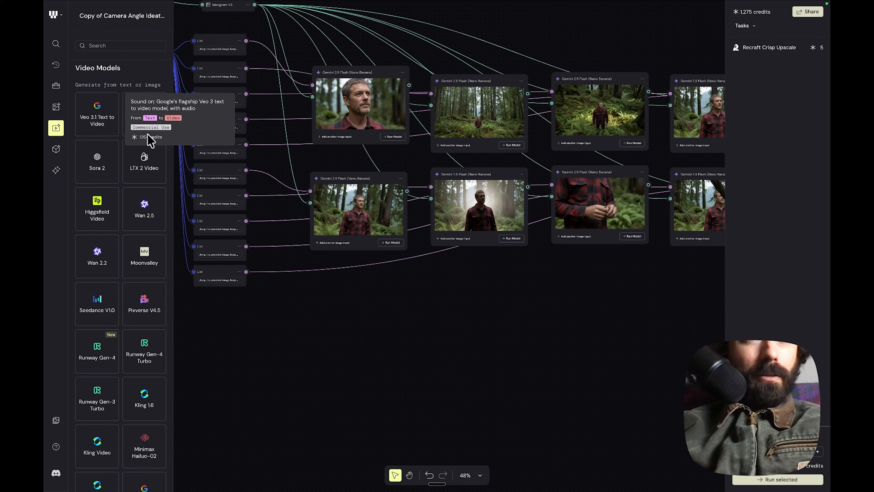
mouse_move(146, 119)
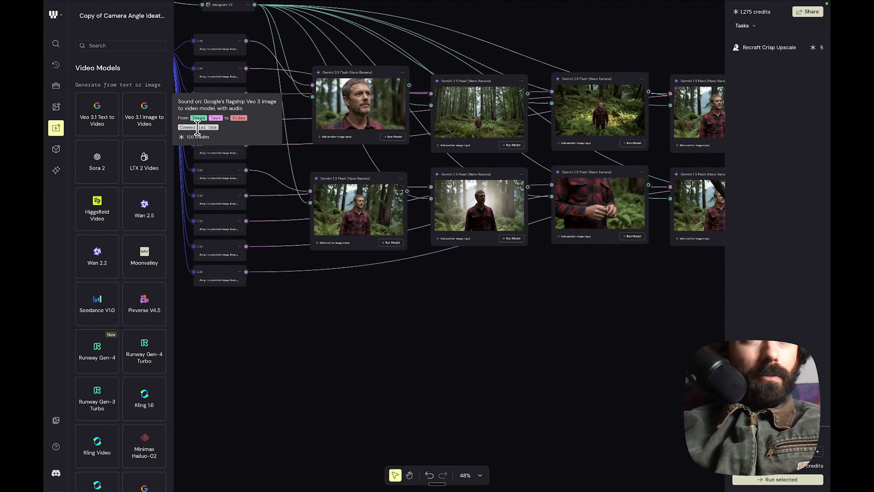
Step: Check the descriptions and credit costs of the Minimax Video Director, Luma Ray 2 and Hunyuan models
scroll(121, 121, down, 9)
mouse_move(103, 243)
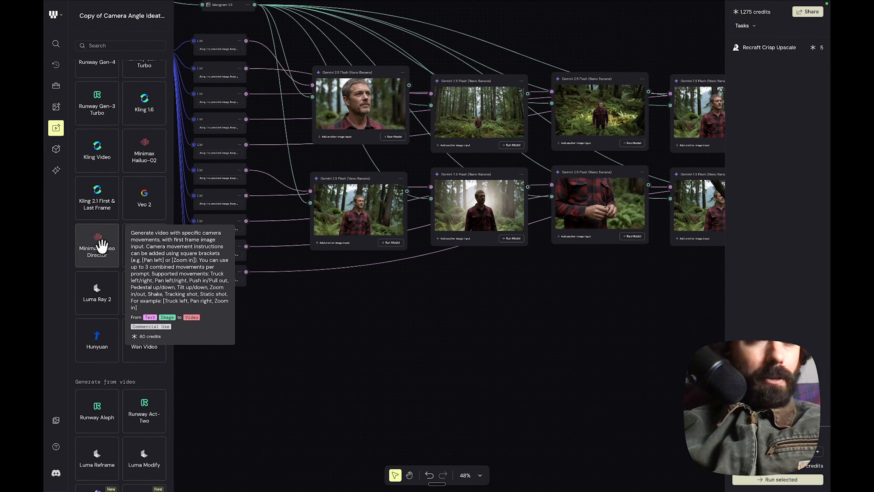
scroll(102, 245, down, 1)
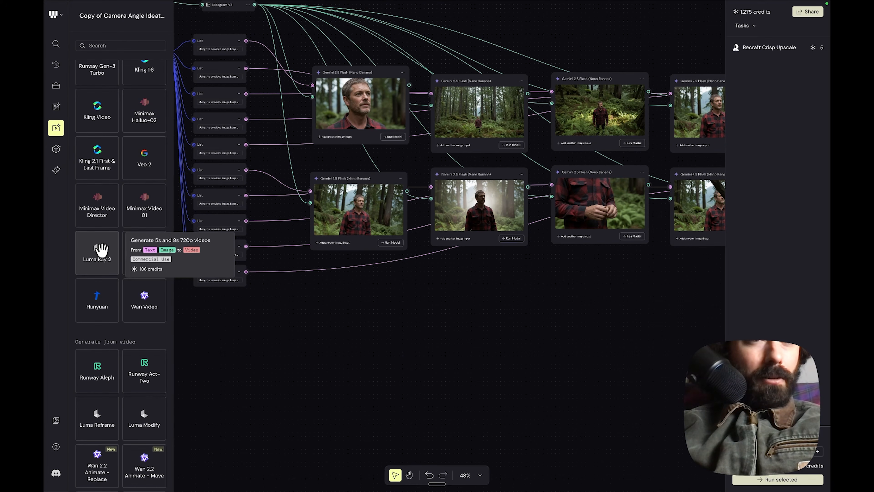
mouse_move(107, 294)
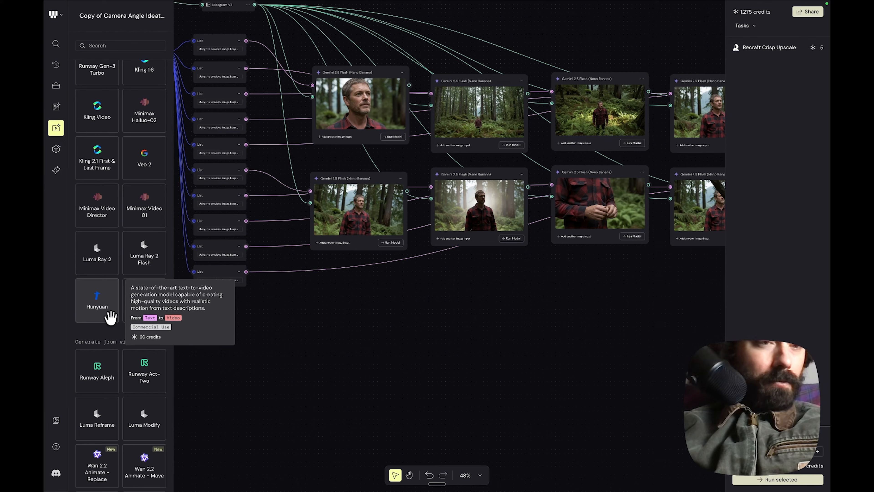
mouse_move(158, 320)
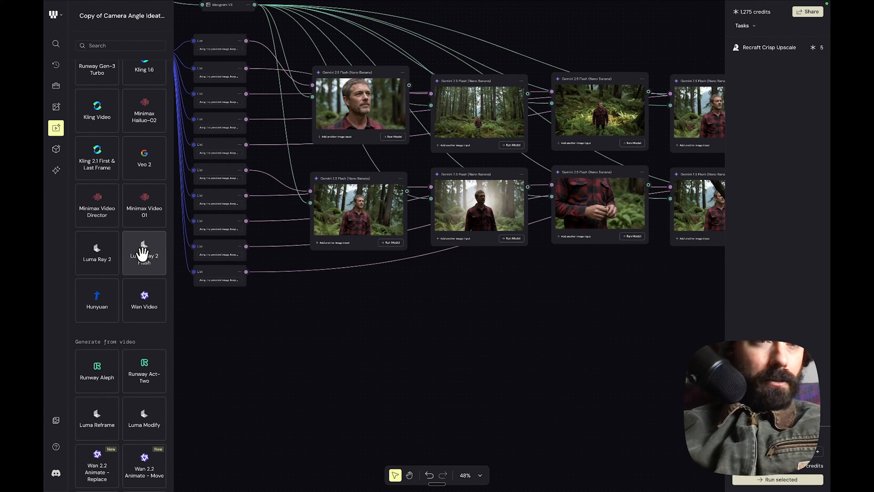
Step: Recheck Veo 2's credit cost and look over the Seedance V1.0 model's details
scroll(140, 254, up, 3)
mouse_move(142, 255)
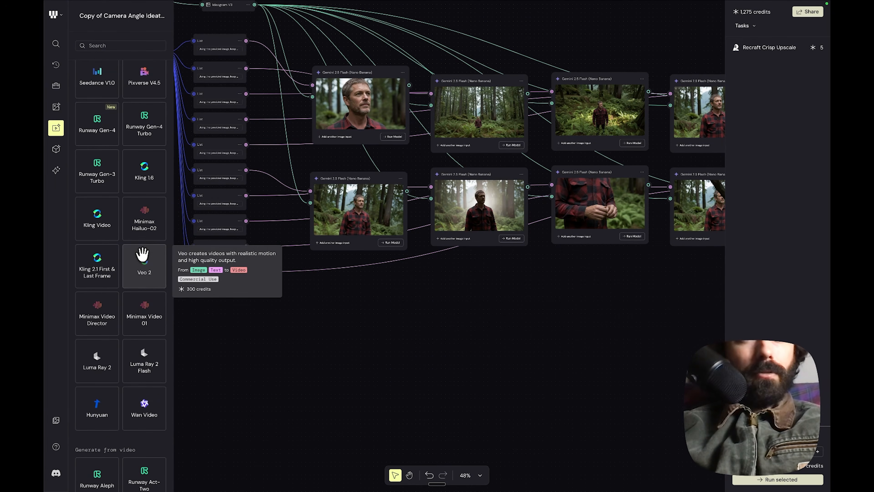
scroll(142, 252, up, 2)
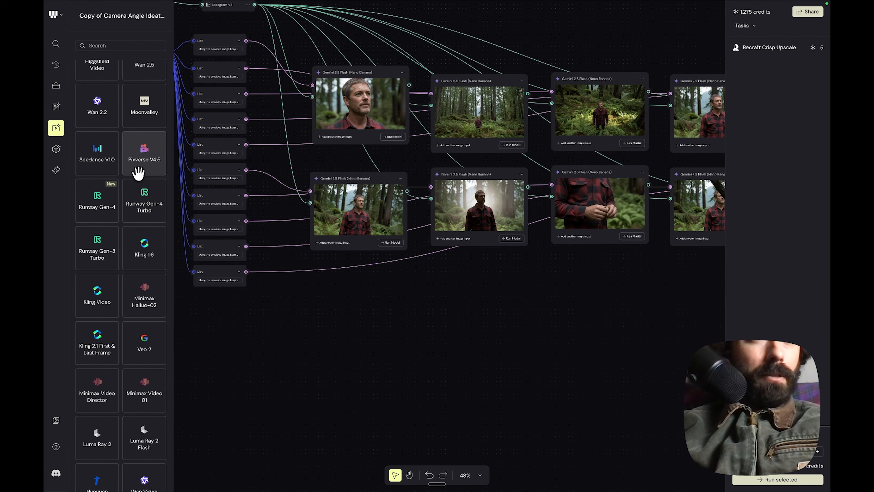
scroll(144, 331, down, 2)
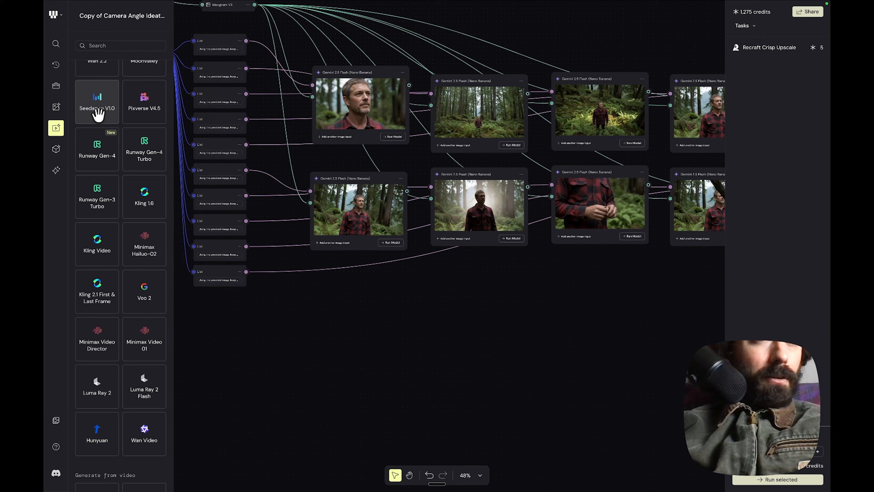
scroll(98, 113, up, 1)
scroll(98, 113, up, 3)
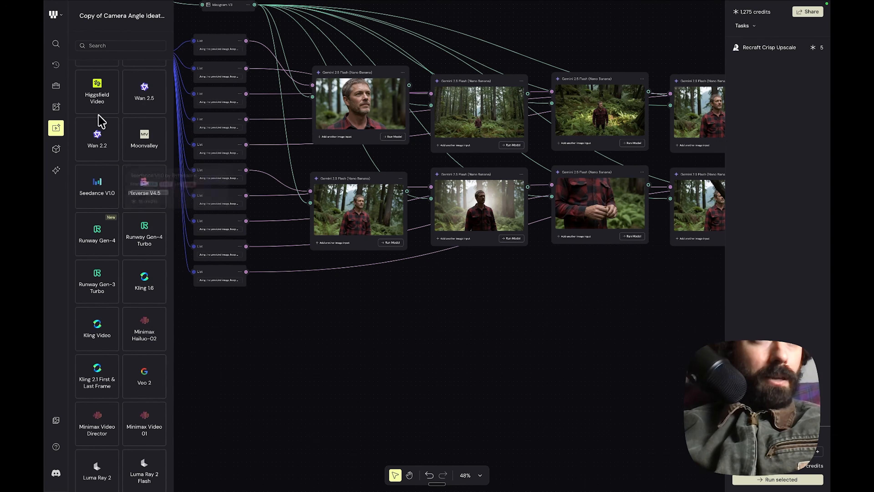
Step: Add a Seedance V1.0 node below the generated images and connect the first close-up image's result to its third input
drag(97, 246, 598, 318)
scroll(438, 382, right, 2)
scroll(438, 383, down, 1)
drag(360, 52, 542, 299)
scroll(390, 340, right, 2)
scroll(458, 305, right, 3)
scroll(458, 306, down, 1)
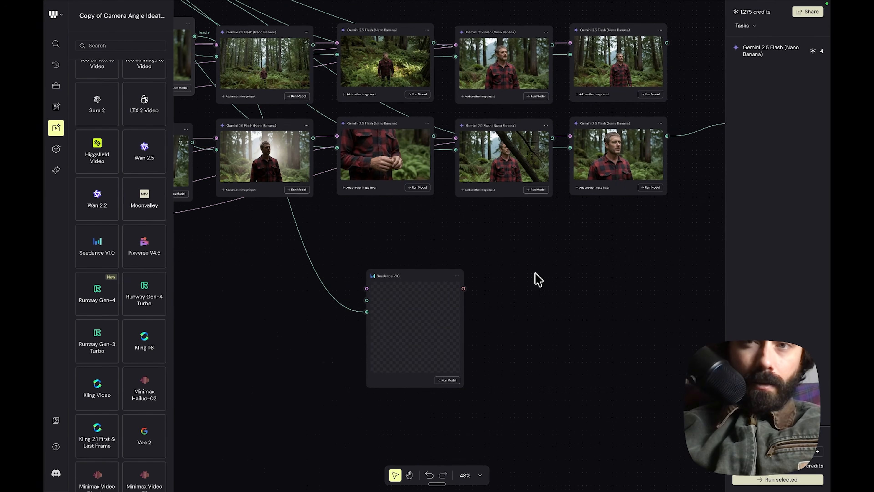
Step: View the high-angle image of the flannel man among the ferns at full size, and close it
scroll(539, 279, up, 3)
scroll(539, 279, left, 2)
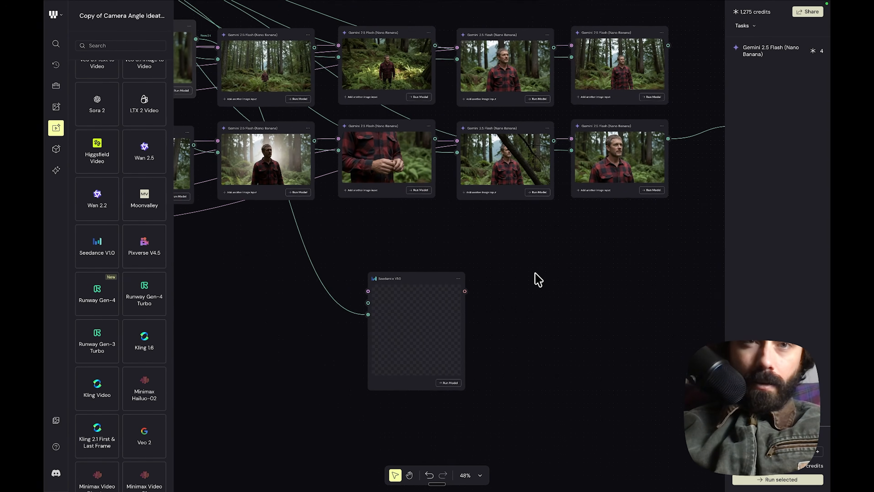
click(457, 83)
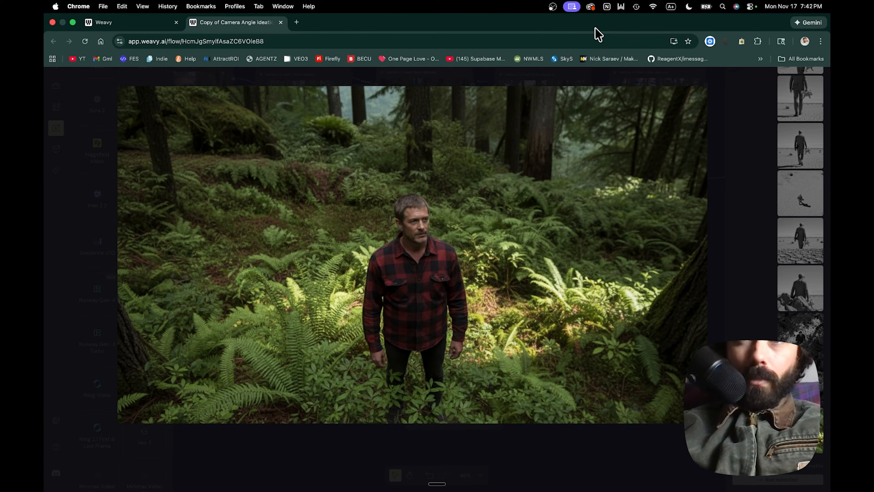
key(Escape)
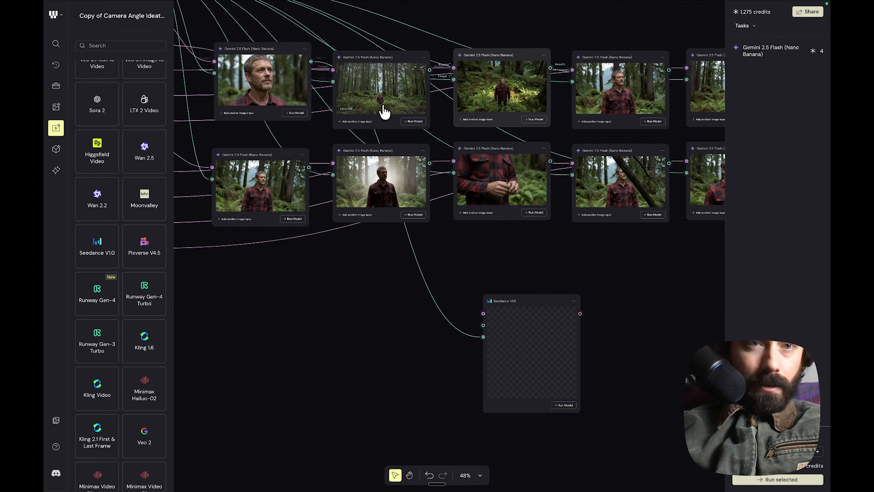
Step: View the wide forest image of the flannel man among the ferns at full size, and close it
click(414, 68)
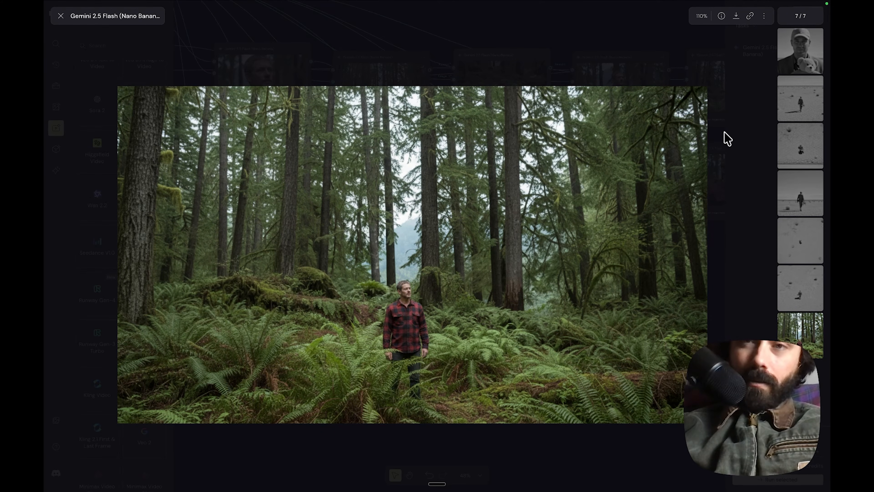
click(739, 58)
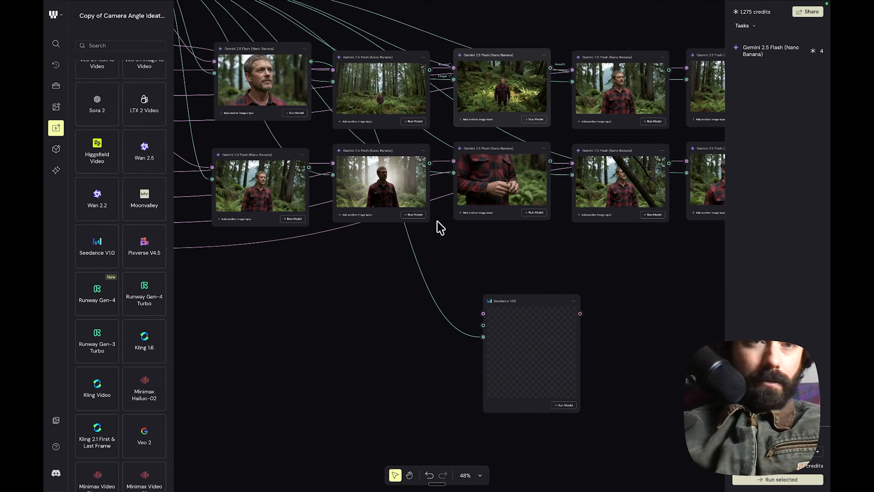
Step: Connect the hands close-up image's result to the Seedance V1.0 node's First Frame input and shift the node away from the connections
scroll(437, 221, right, 1)
mouse_move(468, 196)
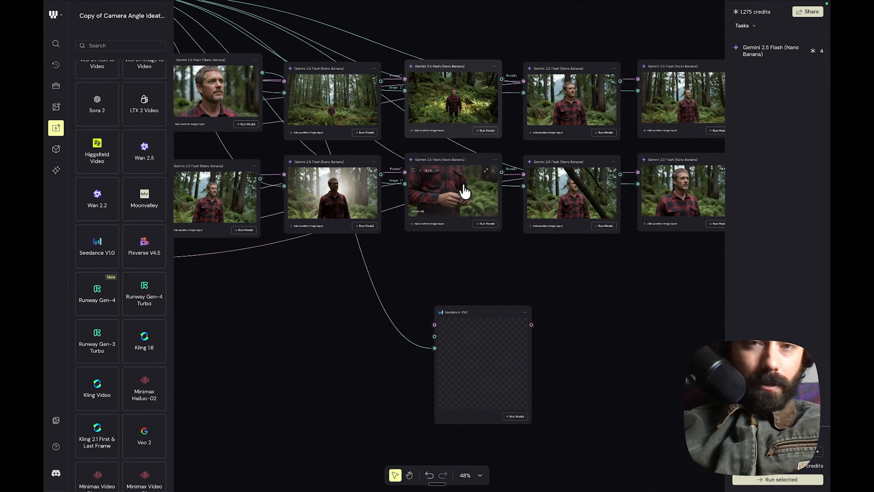
drag(502, 173, 434, 336)
drag(483, 311, 547, 310)
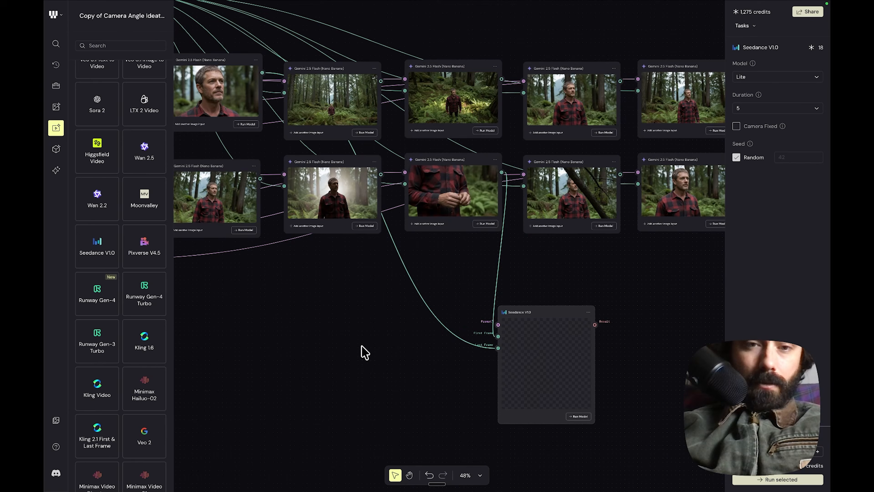
Step: Add a Prompt node beside the Seedance V1.0 node and connect it to the Prompt input
scroll(494, 367, down, 3)
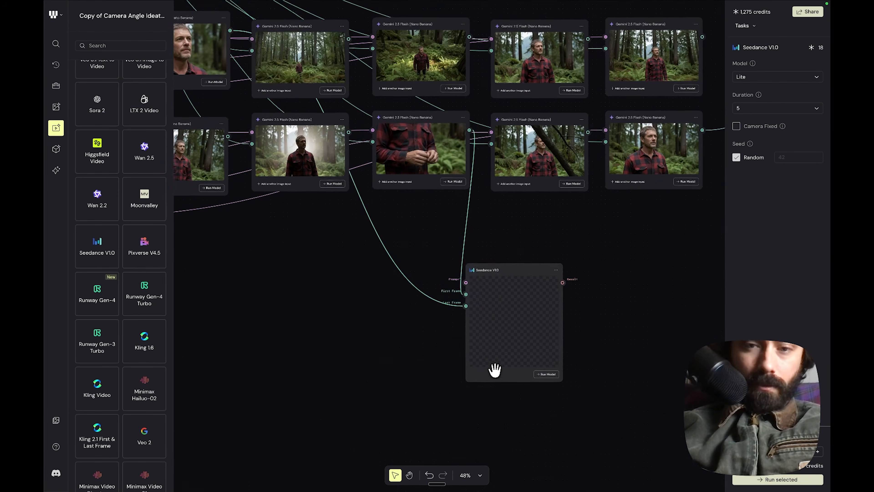
scroll(494, 369, up, 5)
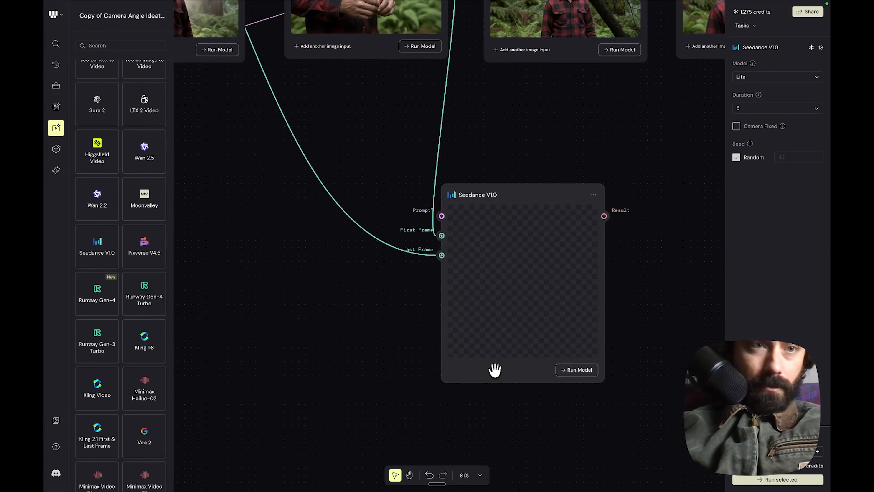
scroll(495, 370, down, 2)
scroll(494, 370, left, 2)
drag(574, 168, 669, 156)
drag(617, 166, 371, 224)
right_click(384, 230)
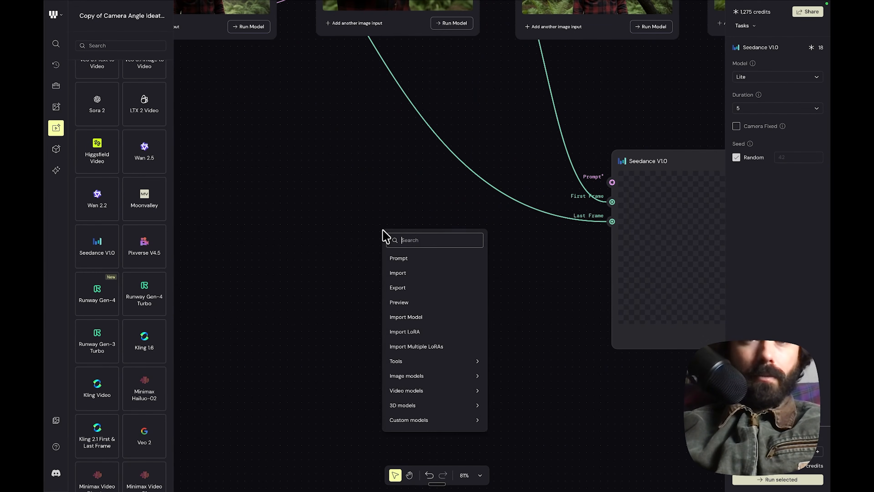
click(426, 261)
drag(439, 224, 390, 211)
drag(475, 228, 612, 183)
scroll(550, 321, right, 3)
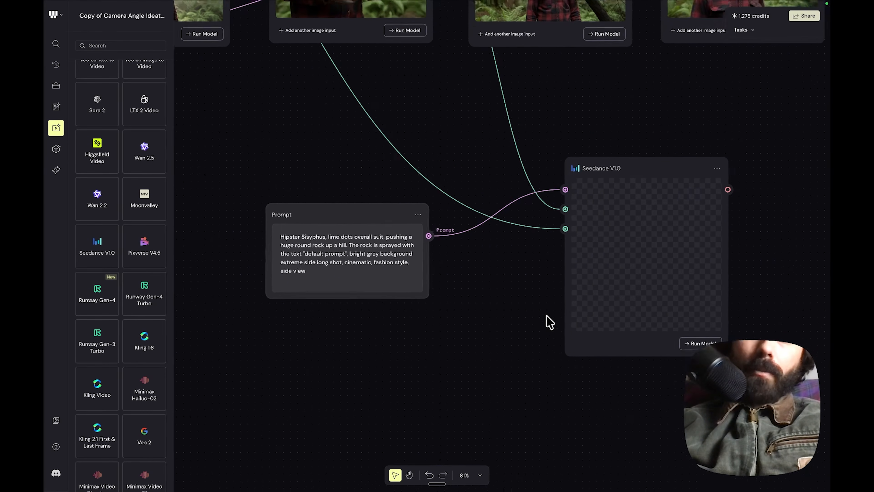
Step: Replace the prompt text with "slow cinematic camera boom up to show close-up of the man's face" and run the Seedance V1.0 model
click(336, 277)
key(ctrl+a)
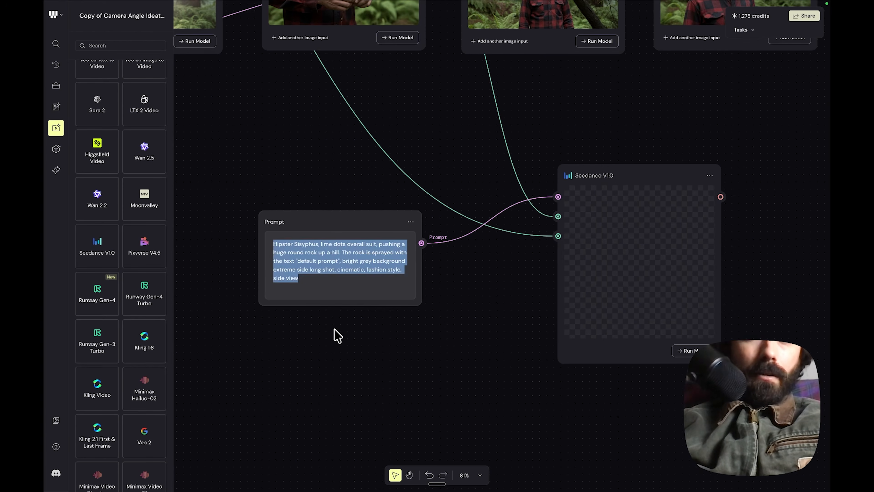
text(slow cinematic camera moves up)
double_click(347, 244)
text(boom)
click(386, 246)
text(to )
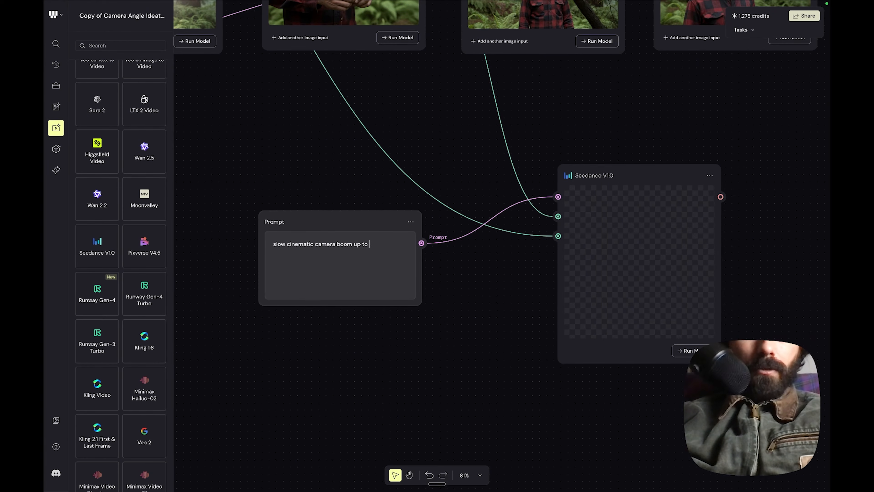
text(show close-up of the man's fa)
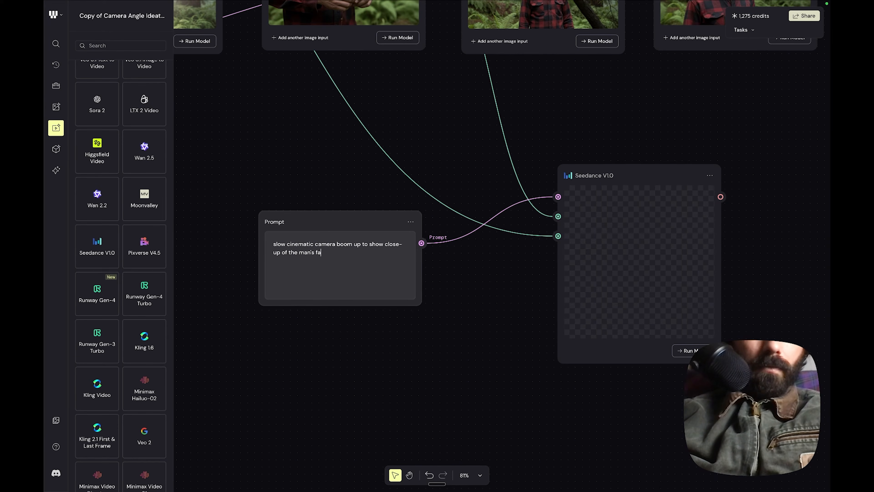
text(ce)
click(684, 350)
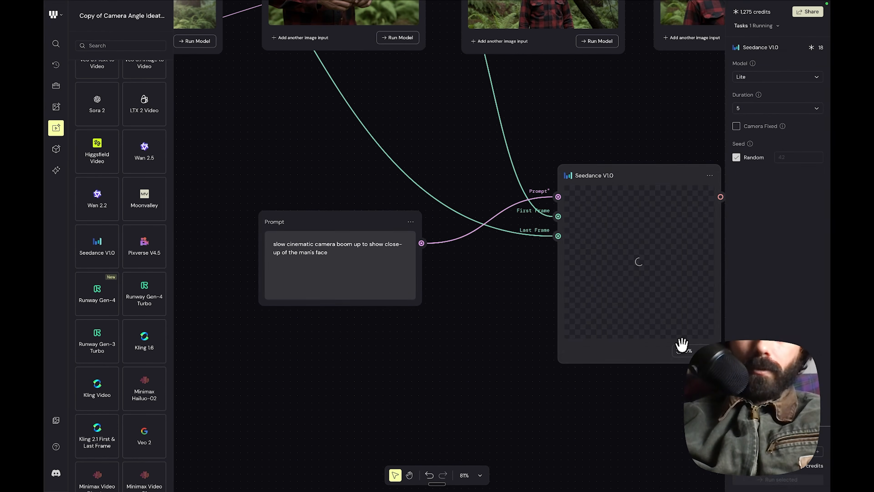
Step: Check the Seedance node's Duration and Camera Fixed settings, and compare the credit costs of its Pro and Lite models
click(778, 109)
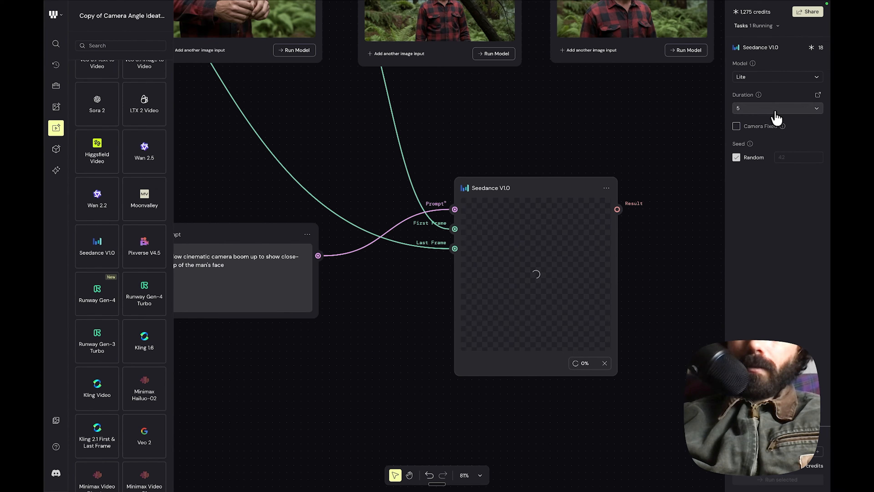
click(779, 110)
click(791, 77)
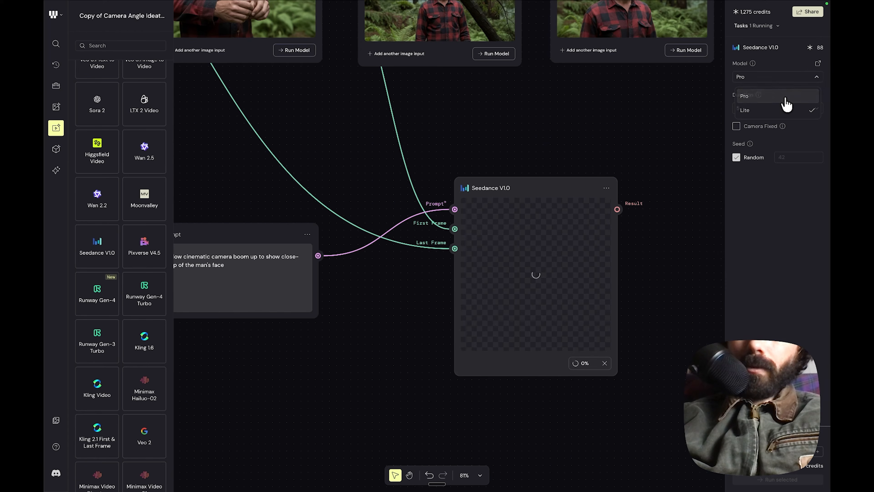
click(787, 98)
click(797, 80)
click(790, 112)
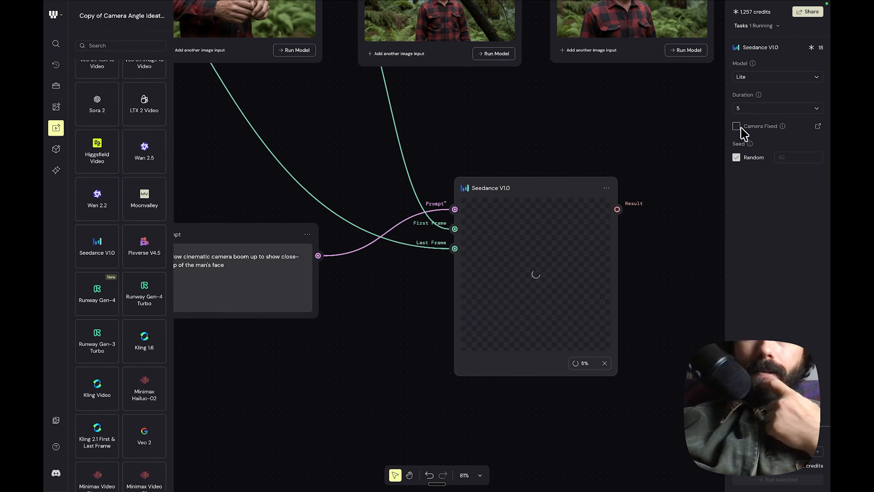
mouse_move(783, 126)
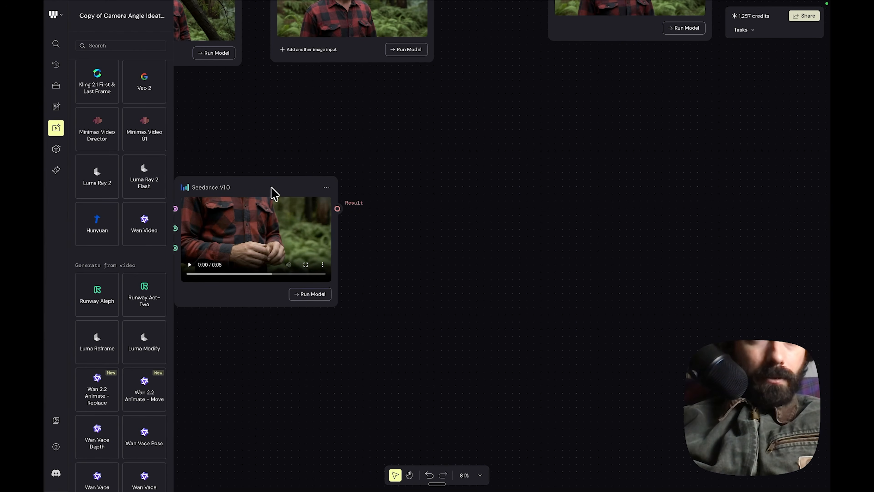
Step: Play the generated Seedance video at full screen and again inside its node
drag(269, 193, 316, 184)
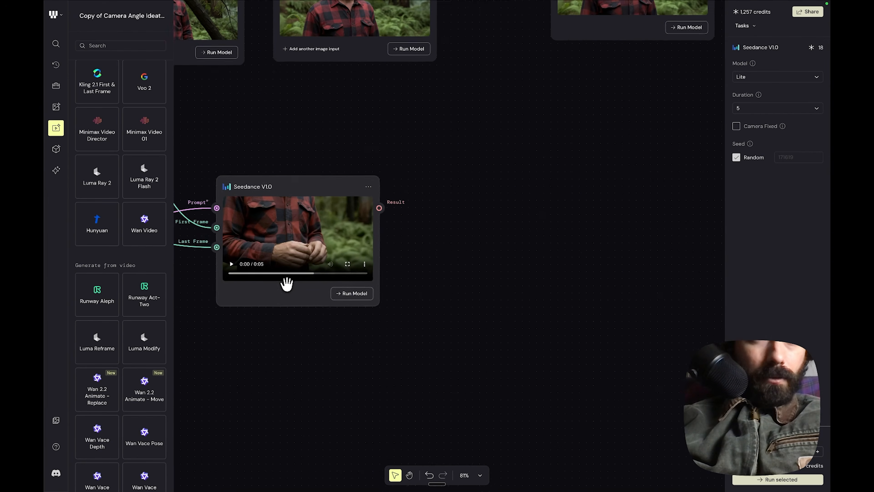
scroll(287, 284, left, 5)
click(424, 272)
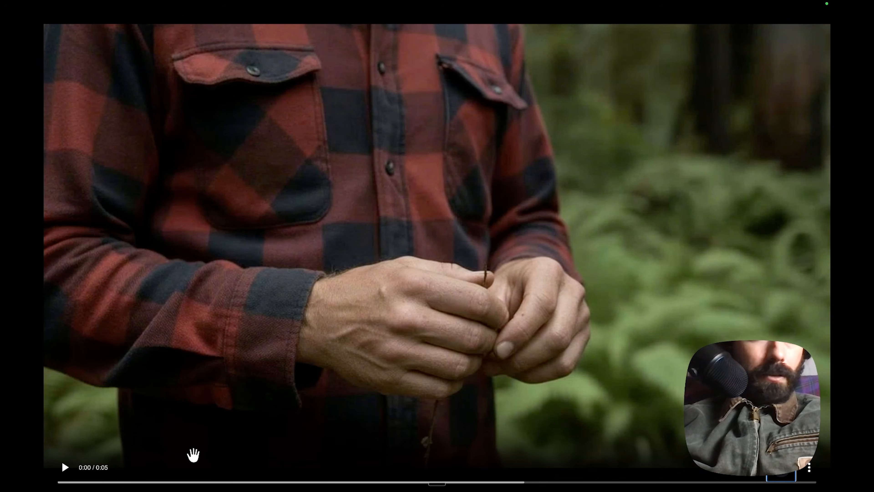
click(64, 469)
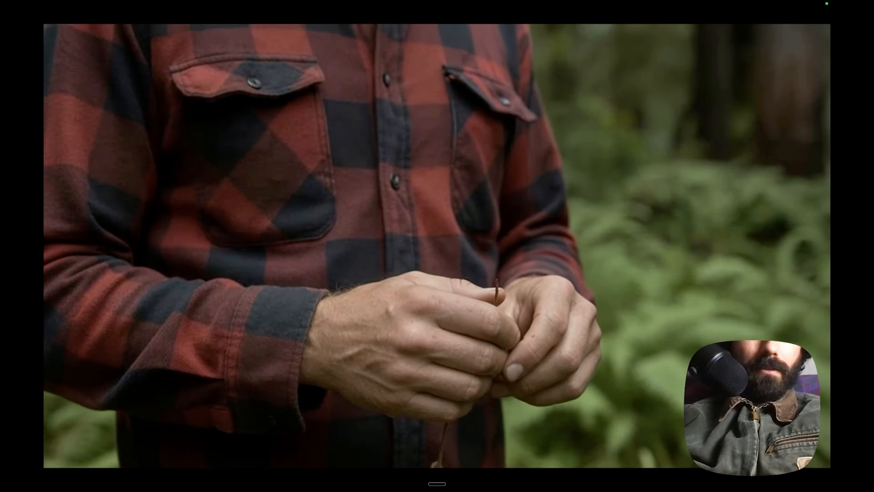
key(Escape)
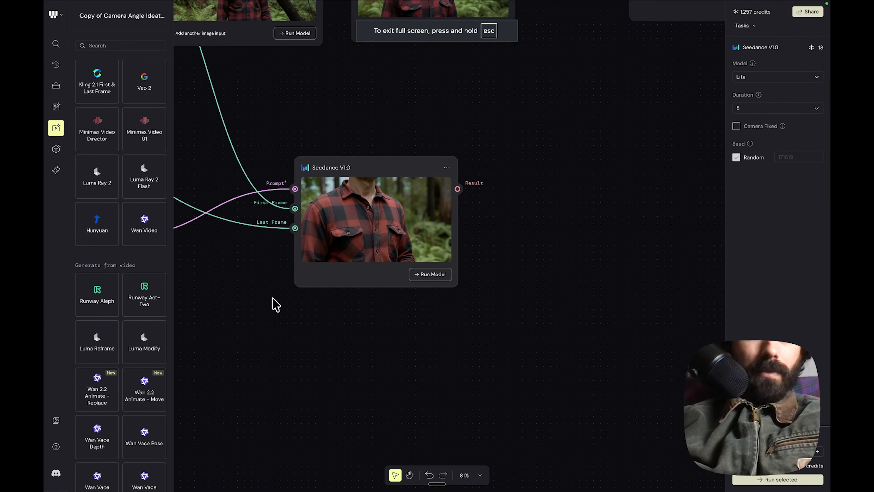
scroll(274, 300, up, 1)
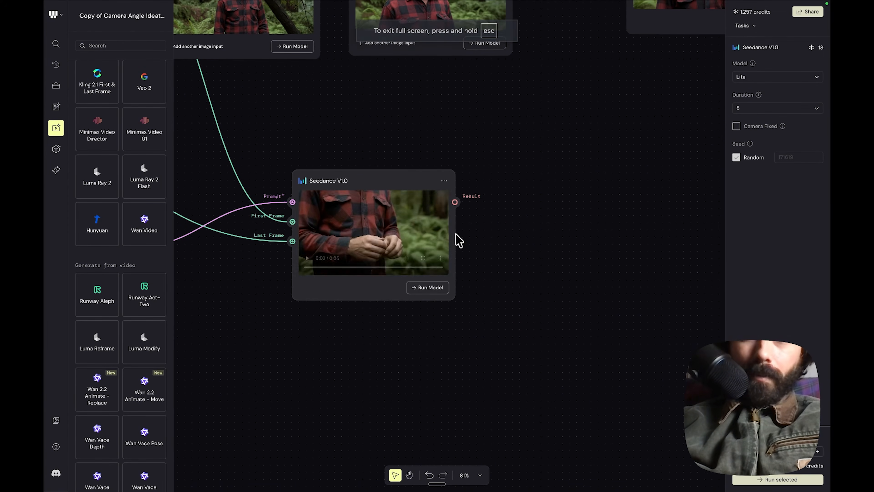
click(366, 258)
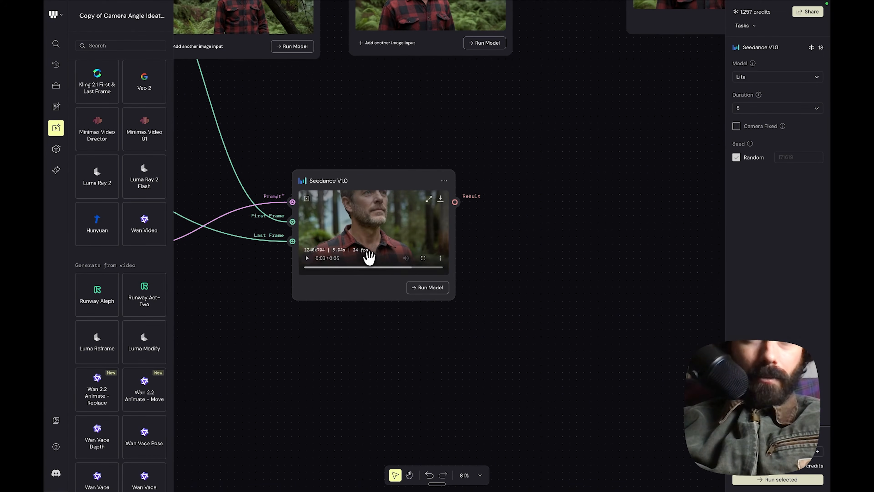
Step: Add an Increase Frame-rate node beside the Seedance V1.0 node and connect the video result to its Mp4 input
scroll(369, 257, right, 2)
drag(373, 202, 394, 210)
right_click(521, 235)
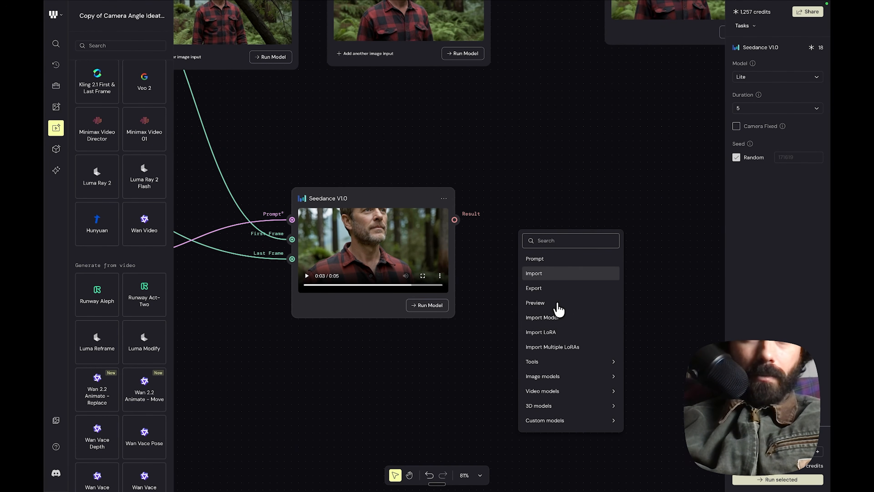
click(56, 170)
scroll(145, 412, down, 5)
drag(145, 412, 568, 279)
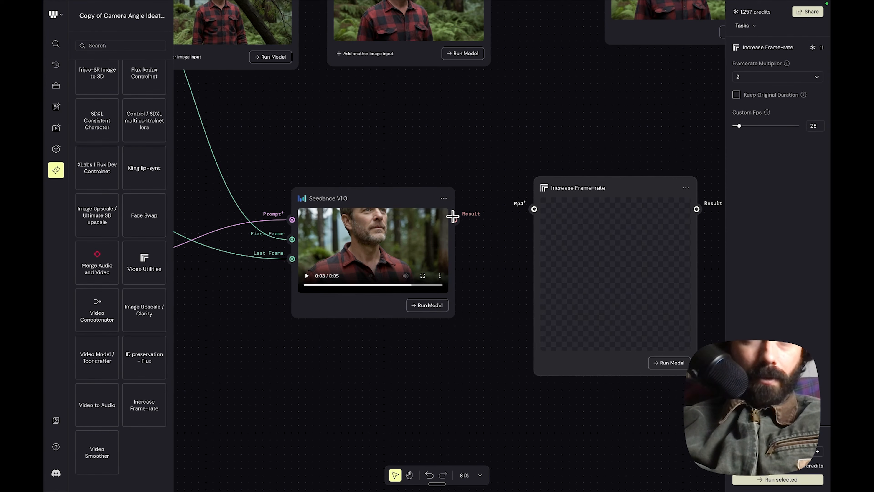
drag(455, 219, 534, 209)
Step: Set the Increase Frame-rate node's Custom Fps to 60, keeping the Framerate Multiplier at 2
scroll(594, 261, right, 5)
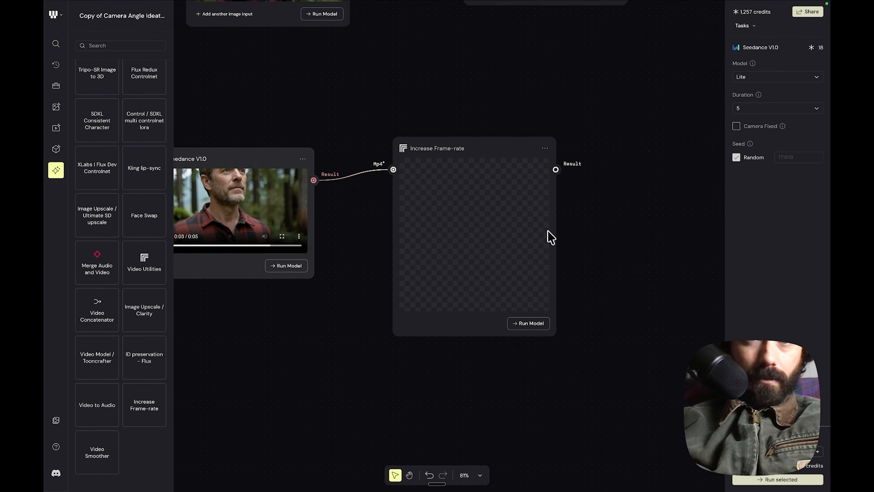
click(511, 142)
click(491, 147)
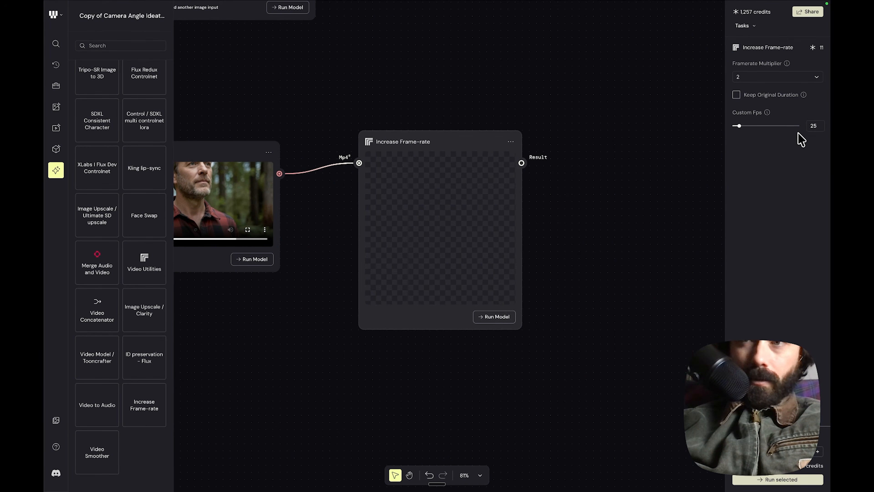
click(767, 76)
click(768, 82)
drag(739, 126, 750, 126)
scroll(746, 153, up, 1)
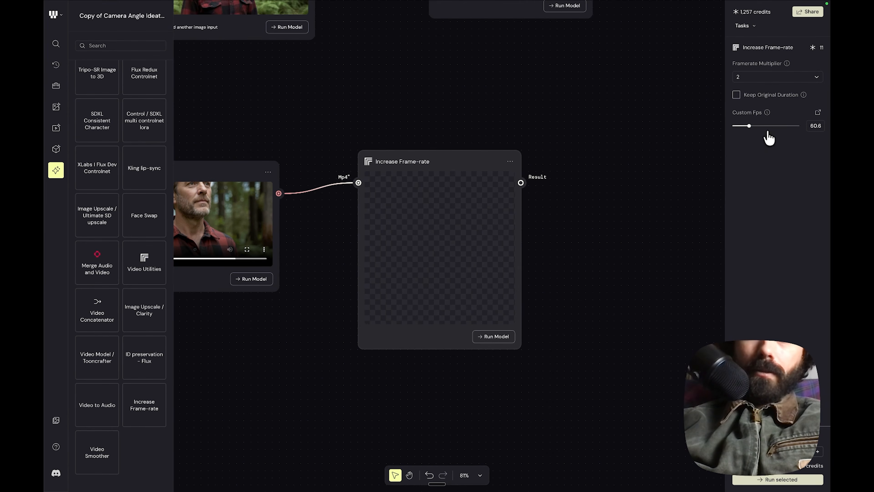
text(60)
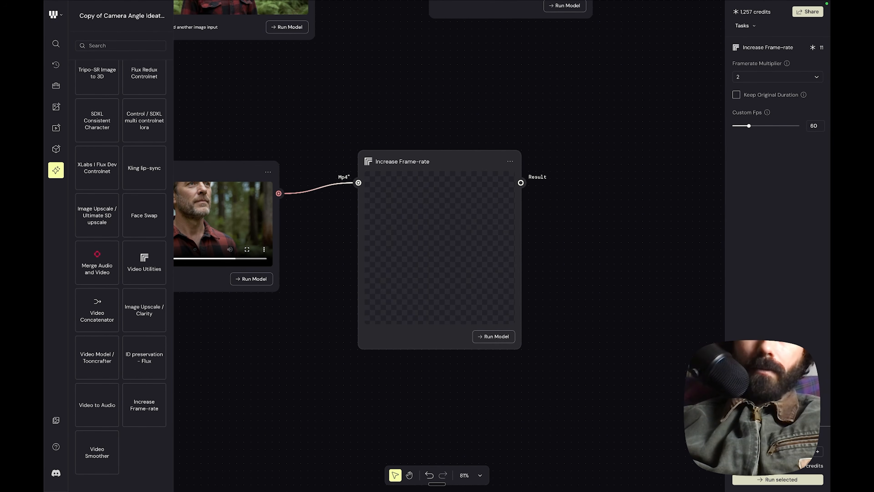
mouse_move(788, 63)
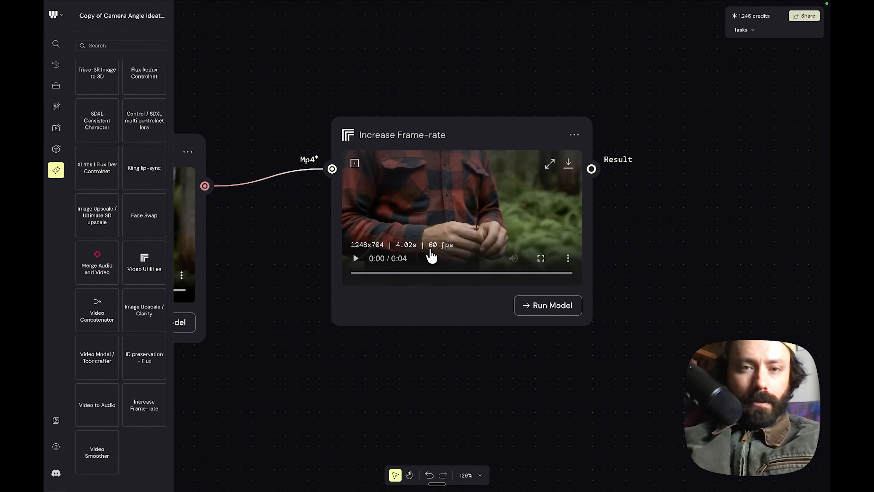
Step: Compare the duration and frame rate of the Seedance and Increase Frame-rate videos, and play the latter at full screen
scroll(225, 239, left, 10)
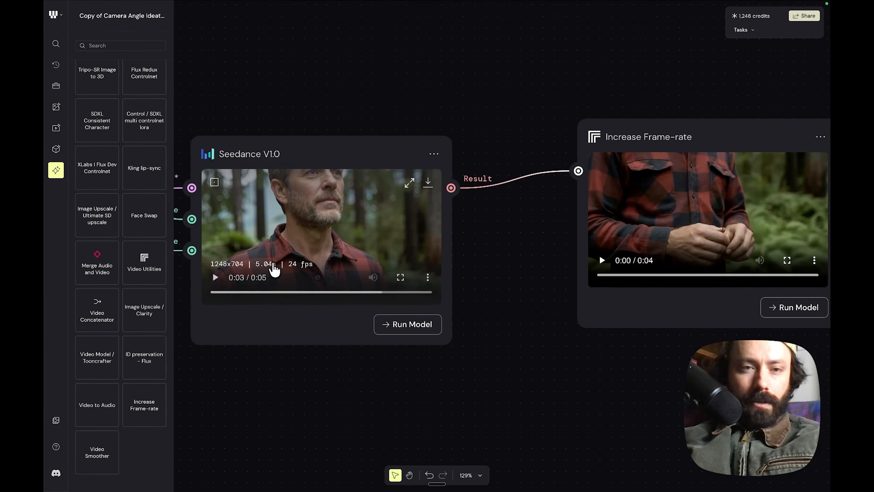
scroll(344, 230, right, 6)
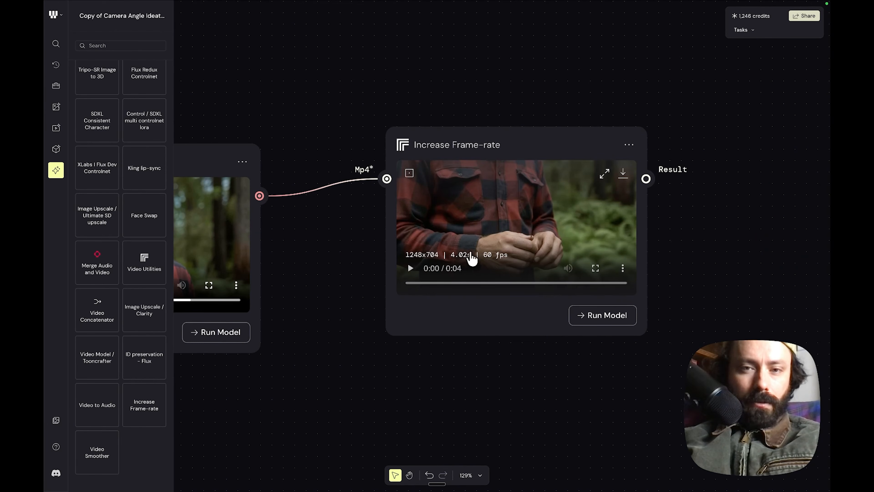
click(411, 268)
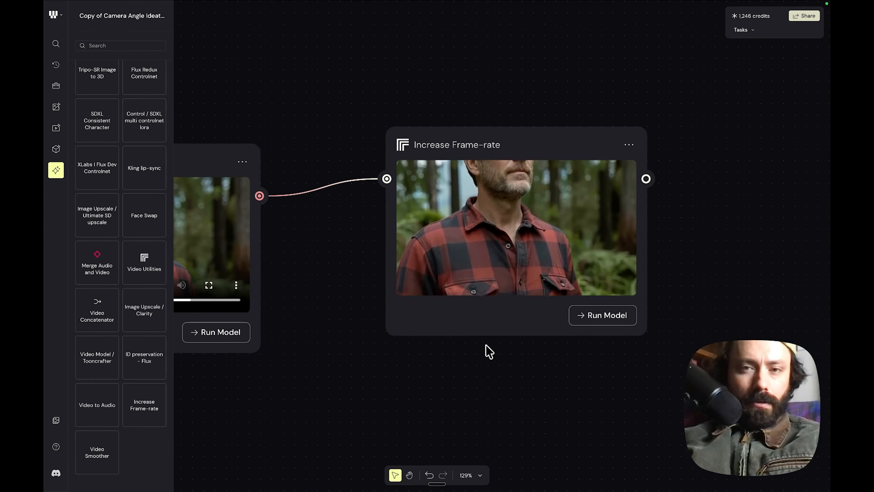
click(410, 268)
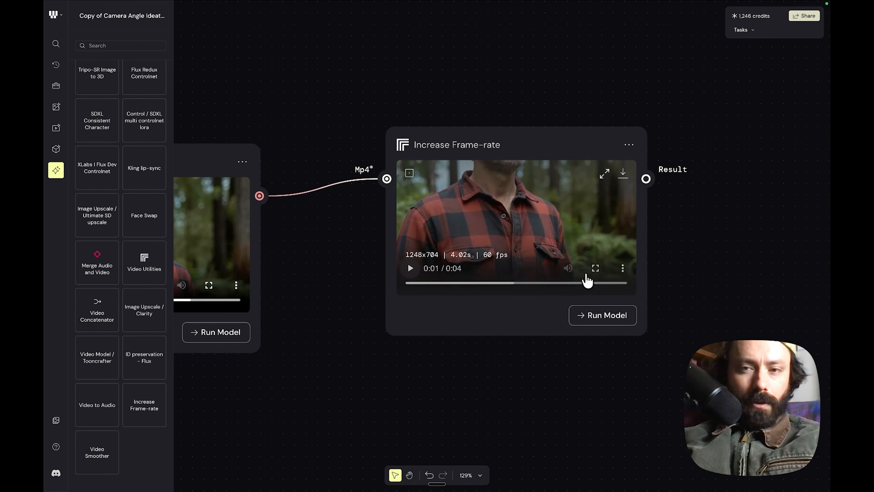
click(595, 269)
click(64, 468)
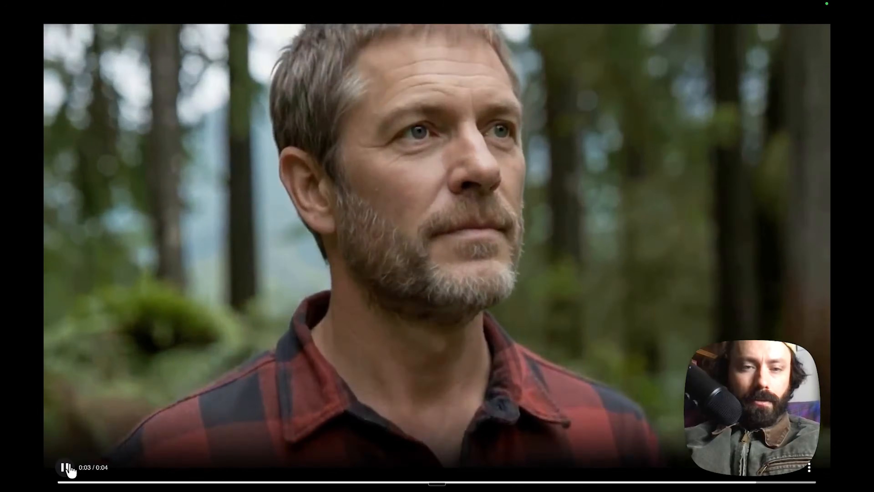
key(Escape)
Step: Replay the original Seedance video to compare its motion with the Increase Frame-rate version
scroll(347, 305, left, 5)
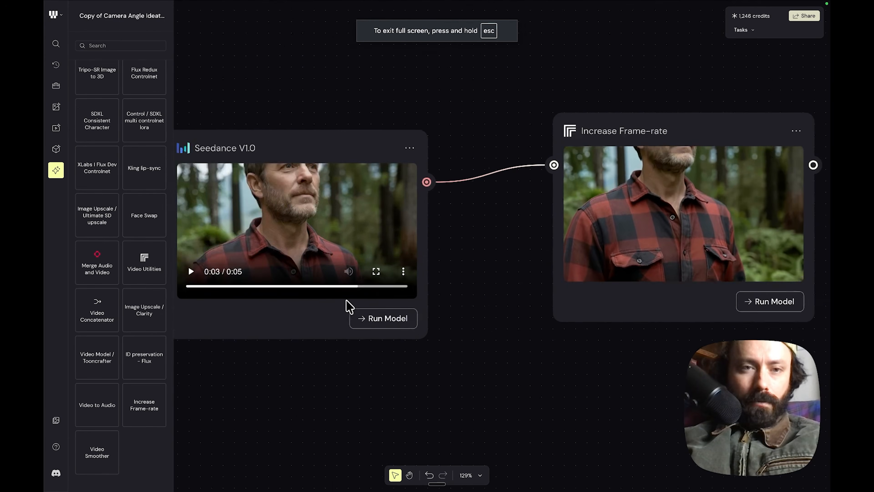
click(221, 270)
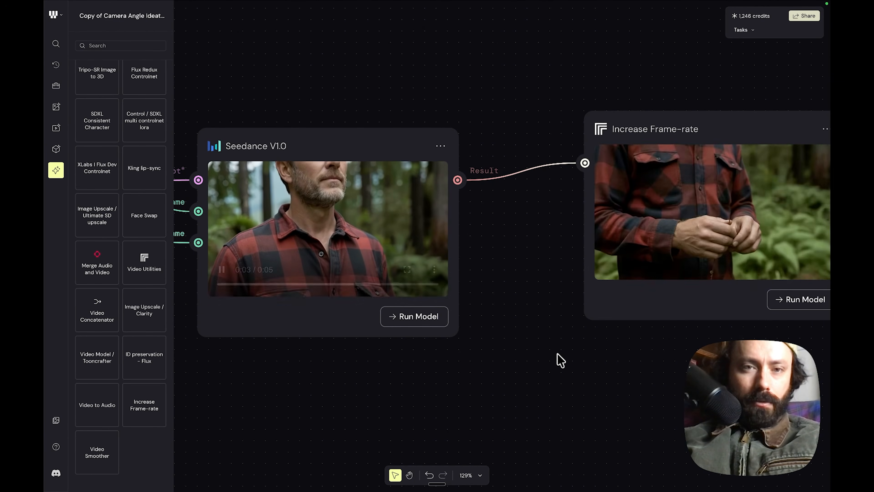
click(221, 270)
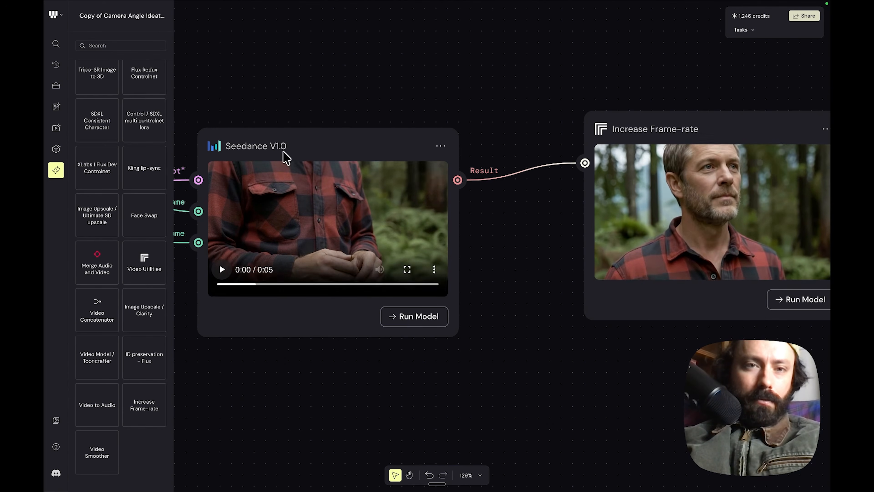
scroll(473, 229, right, 3)
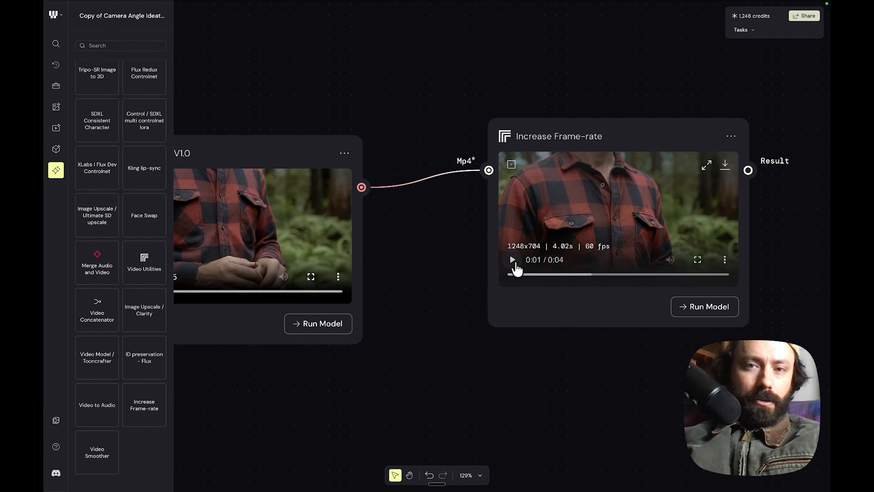
scroll(296, 244, left, 2)
scroll(416, 211, up, 4)
scroll(416, 211, right, 3)
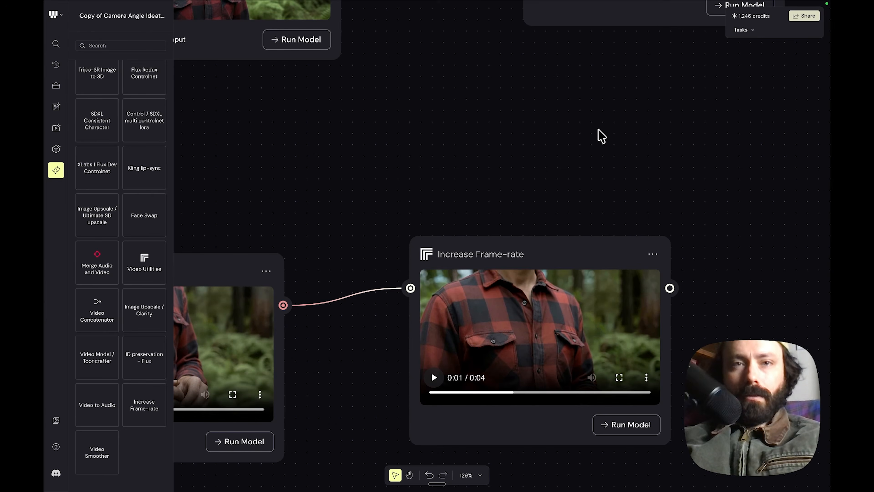
scroll(599, 135, up, 2)
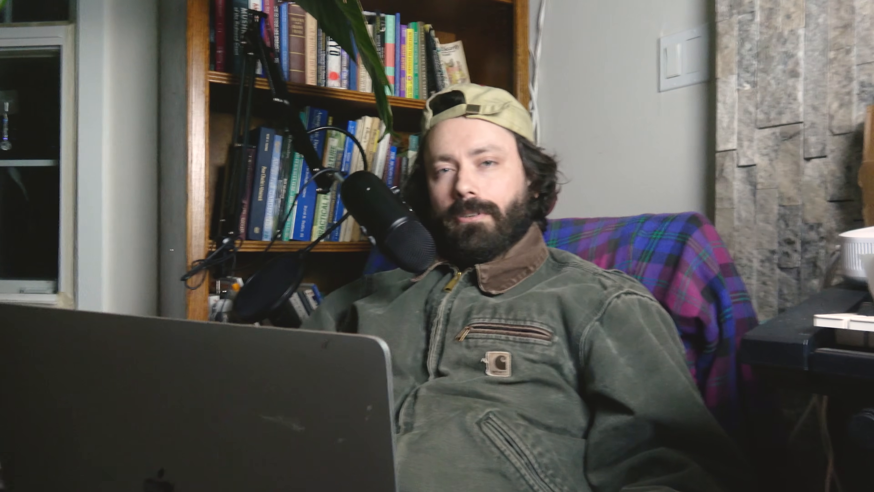